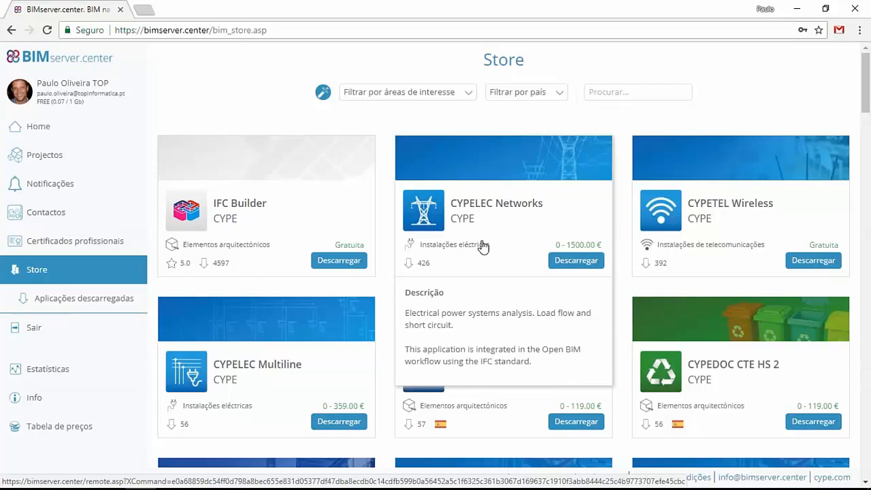
- Search the store for "strubim" and open the StruBIM Embedded Walls page
{"action": "left_click", "coordinate": [361, 262]}
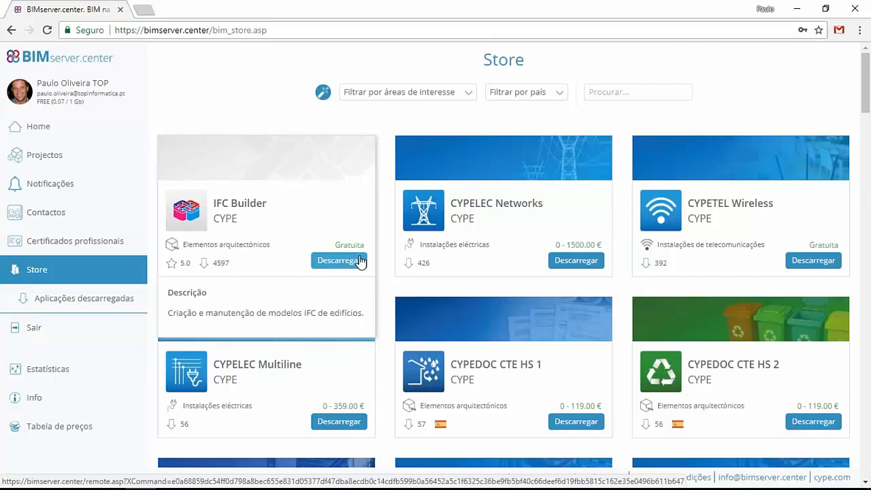
{"action": "mouse_move", "coordinate": [403, 214]}
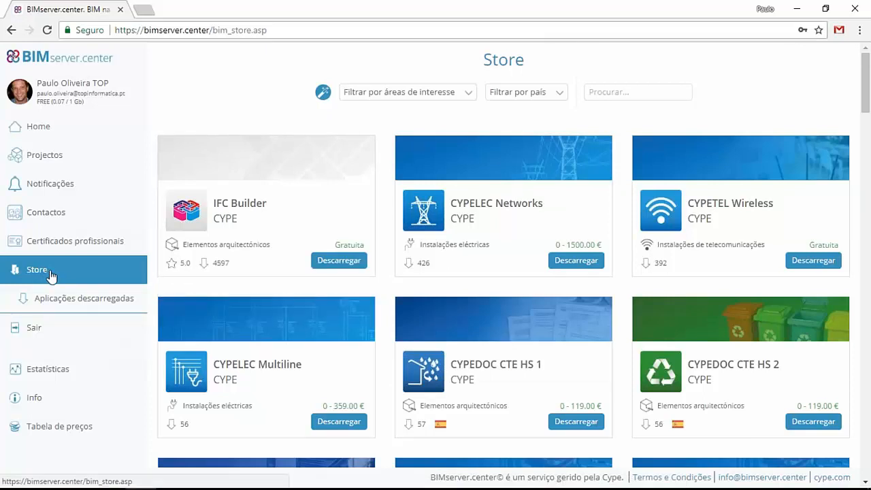
{"action": "left_click", "coordinate": [595, 96]}
{"action": "type", "text": "stru"}
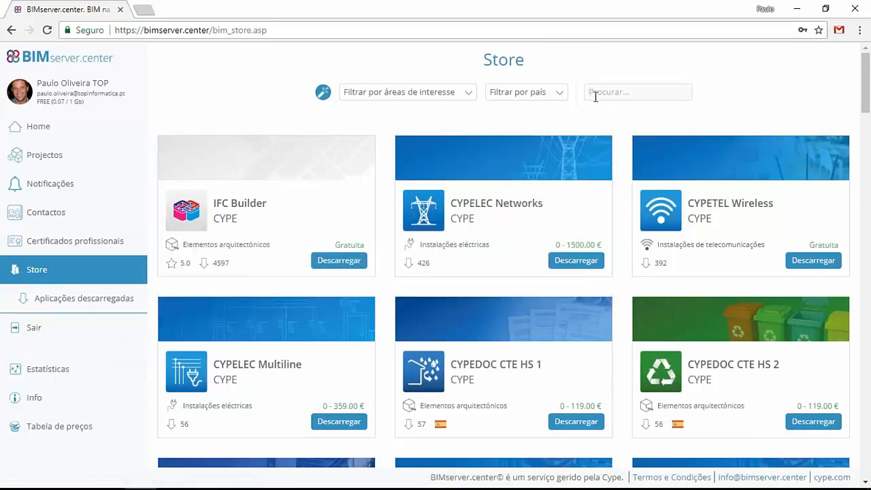
{"action": "type", "text": "bim"}
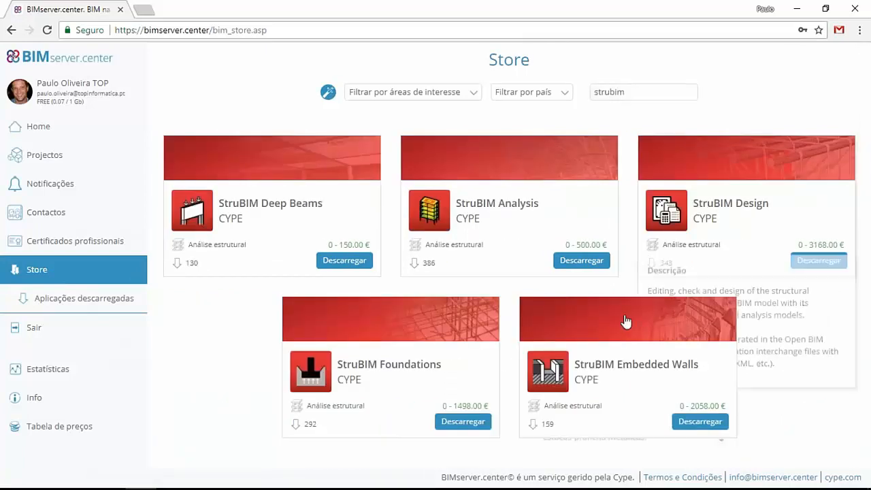
{"action": "left_click", "coordinate": [606, 354]}
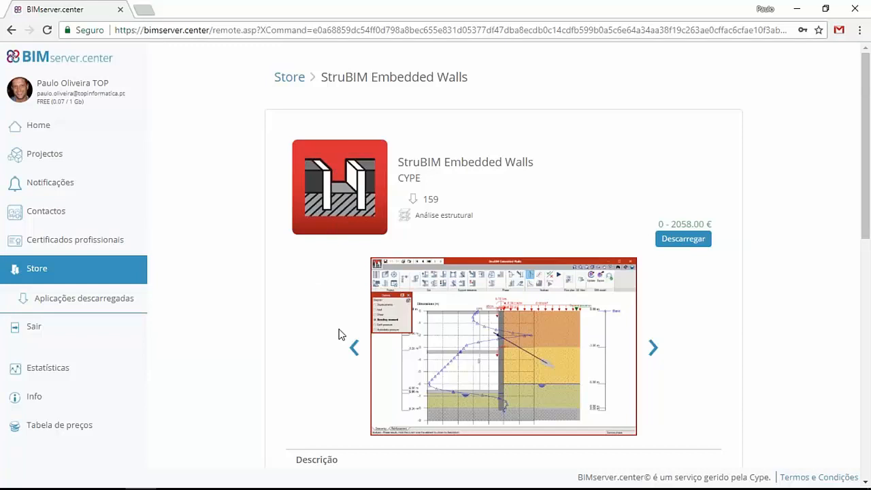
- Return to the home dashboard and start a new project named Ed_walls
{"action": "left_click", "coordinate": [43, 139]}
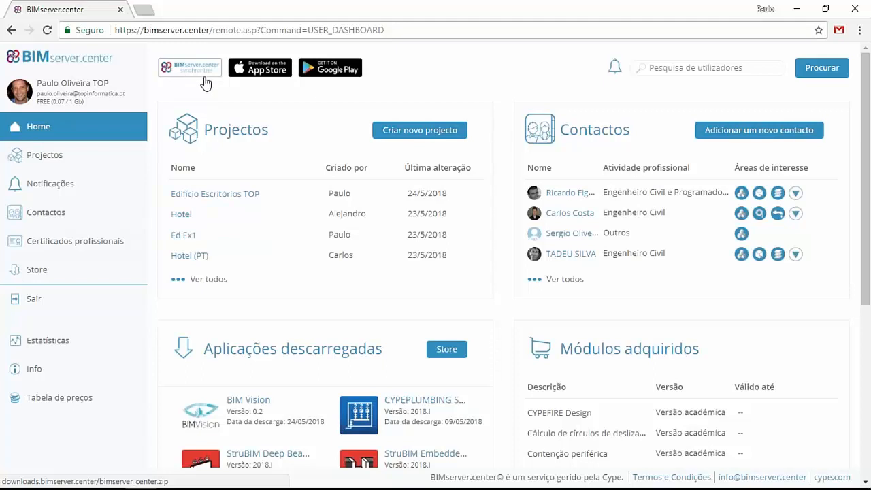
{"action": "left_click", "coordinate": [723, 478]}
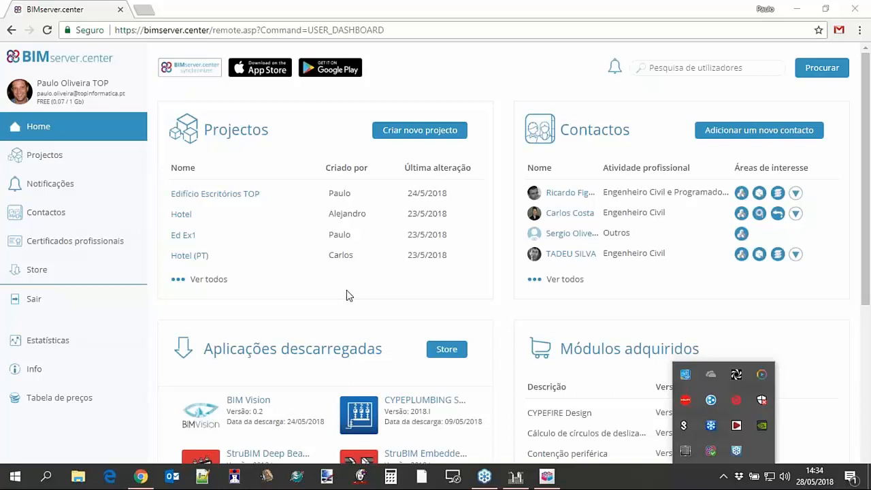
{"action": "left_click", "coordinate": [409, 132]}
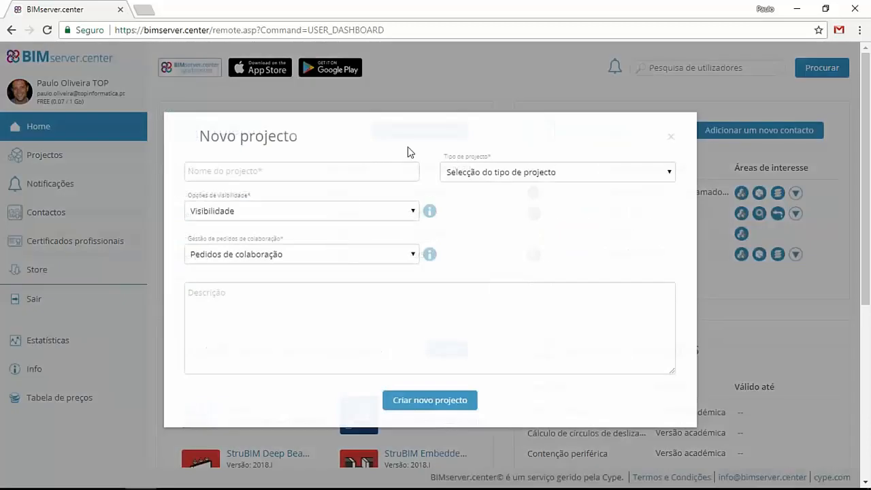
{"action": "left_click", "coordinate": [331, 172]}
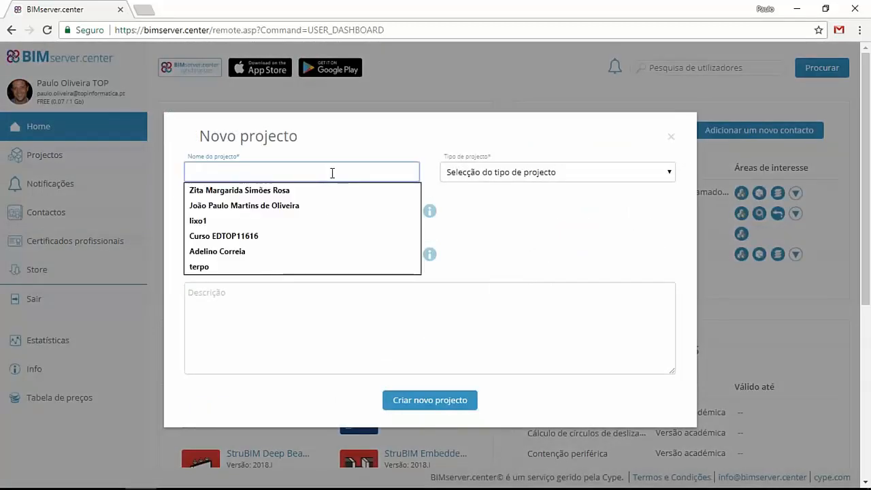
{"action": "type", "text": "e"}
{"action": "key", "text": "BackSpace"}
{"action": "type", "text": "Ed_walls"}
- Set the project's visibility to Fechado and its type to Cursos e seminários, and create it
{"action": "left_click", "coordinate": [371, 217]}
{"action": "left_click", "coordinate": [356, 252]}
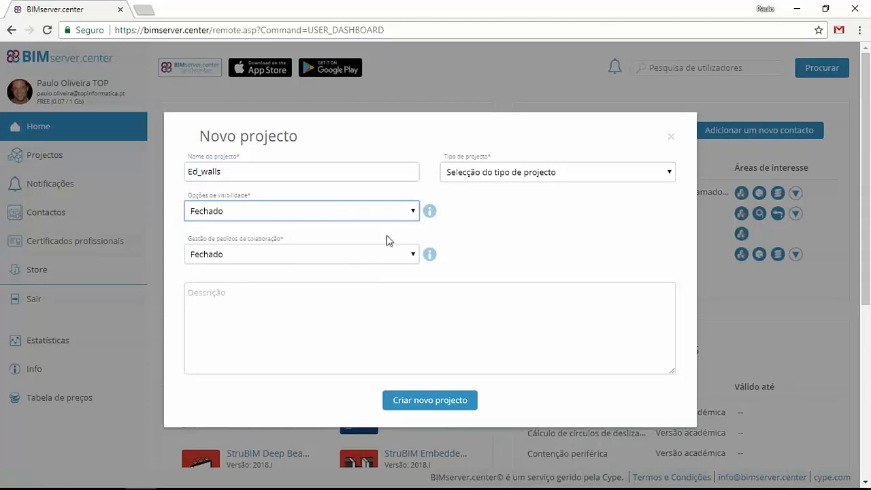
{"action": "left_click", "coordinate": [508, 176]}
{"action": "left_click", "coordinate": [502, 214]}
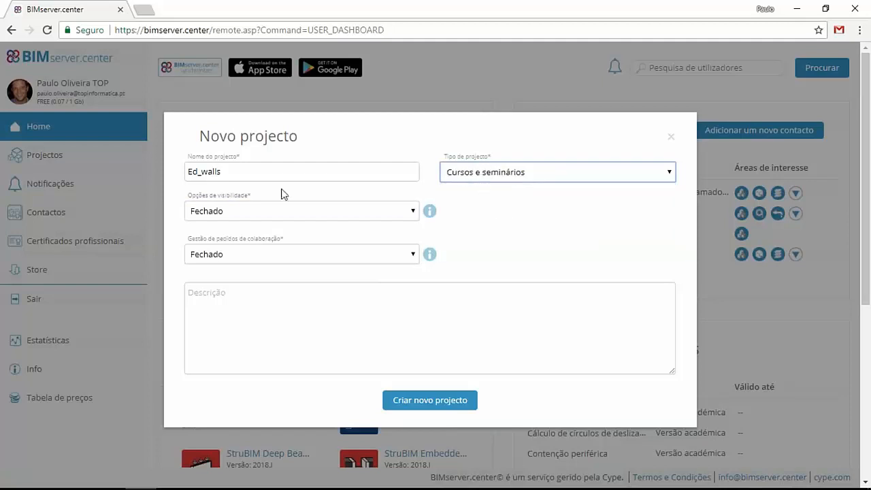
{"action": "left_click", "coordinate": [408, 400]}
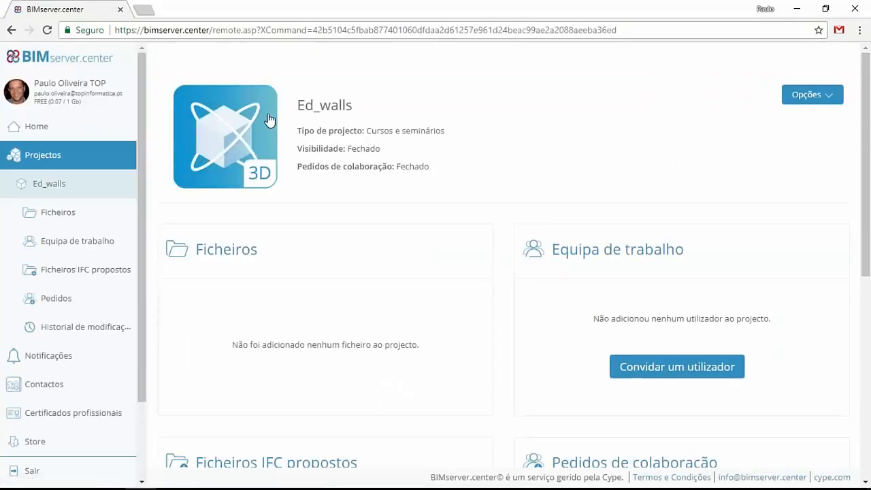
- Look over the new project's page, switch to IFC Builder and examine the Piso -1 floor plan of Edif_webinar
{"action": "scroll", "coordinate": [342, 214], "scroll_direction": "down", "scroll_amount": 1}
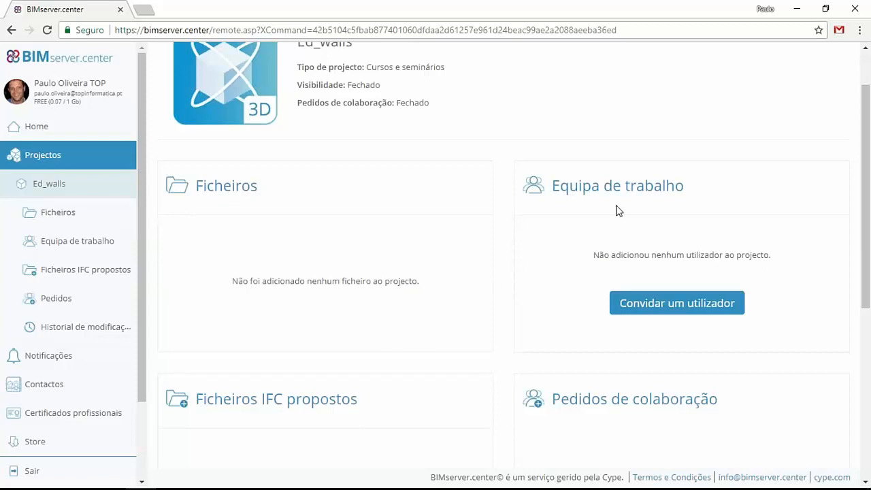
{"action": "scroll", "coordinate": [359, 363], "scroll_direction": "down", "scroll_amount": 2}
{"action": "scroll", "coordinate": [449, 287], "scroll_direction": "up", "scroll_amount": 1}
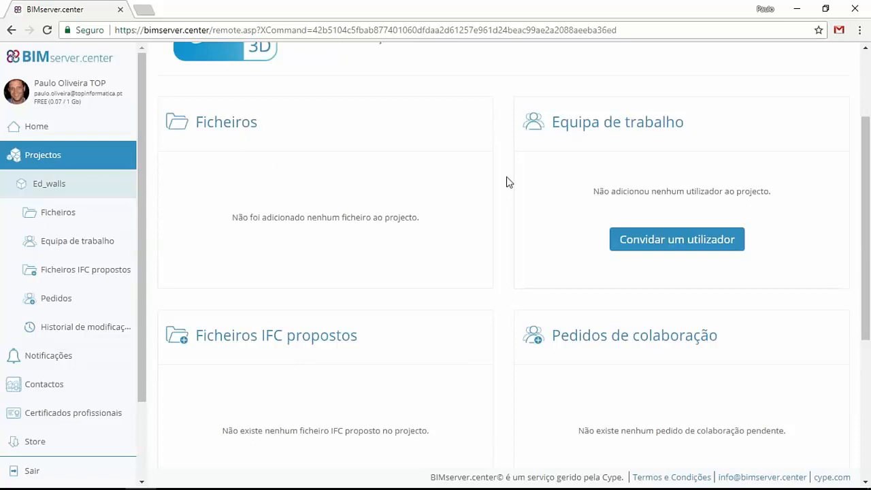
{"action": "left_click", "coordinate": [797, 9]}
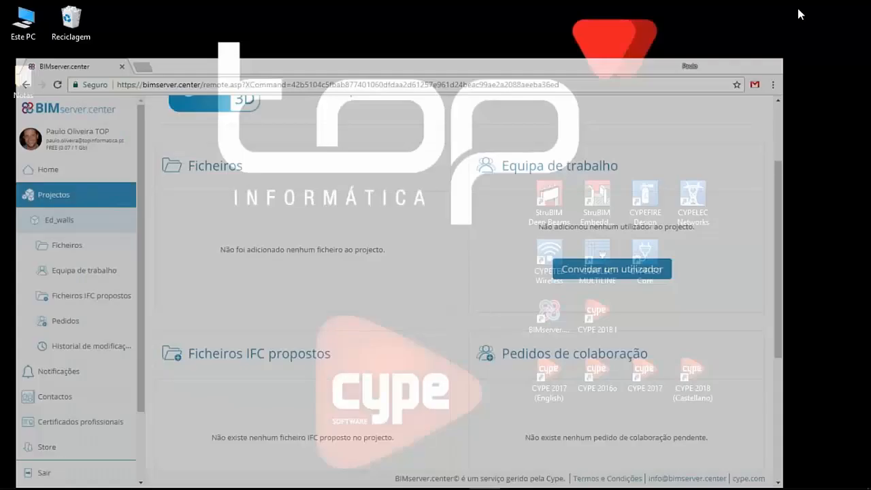
{"action": "mouse_move", "coordinate": [563, 487]}
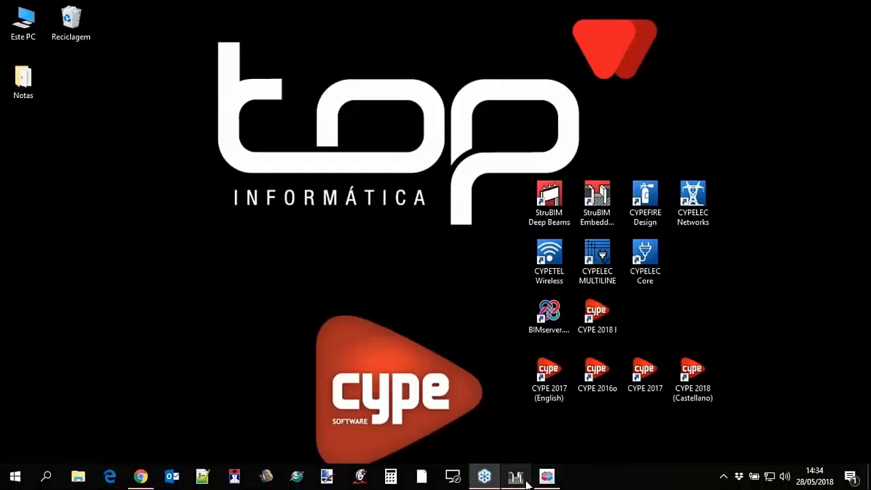
{"action": "left_click", "coordinate": [547, 476]}
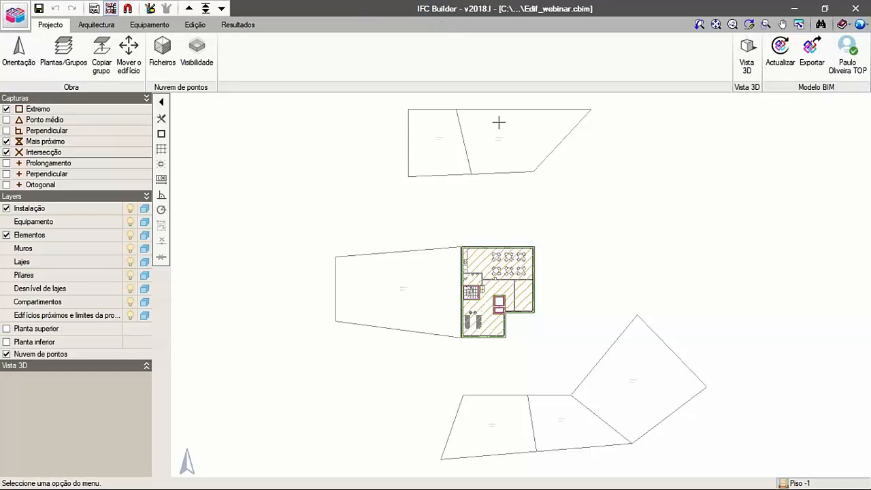
{"action": "scroll", "coordinate": [521, 304], "scroll_direction": "up", "scroll_amount": 4}
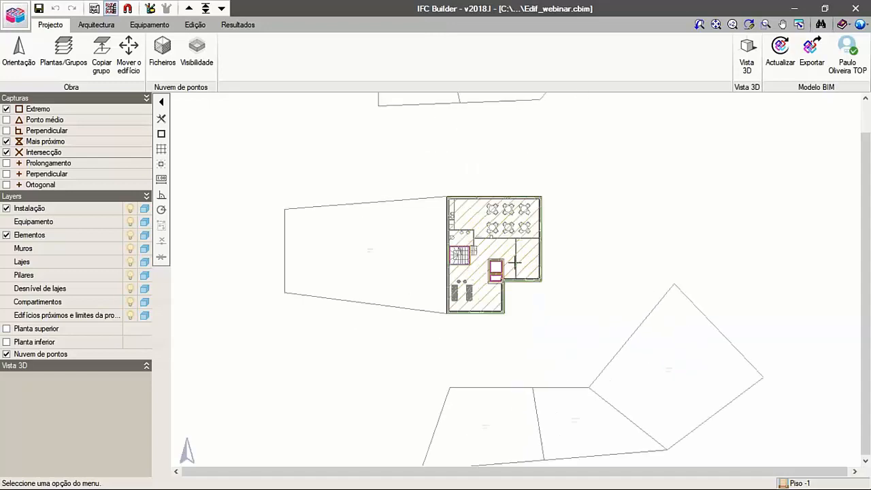
{"action": "scroll", "coordinate": [513, 260], "scroll_direction": "up", "scroll_amount": 1}
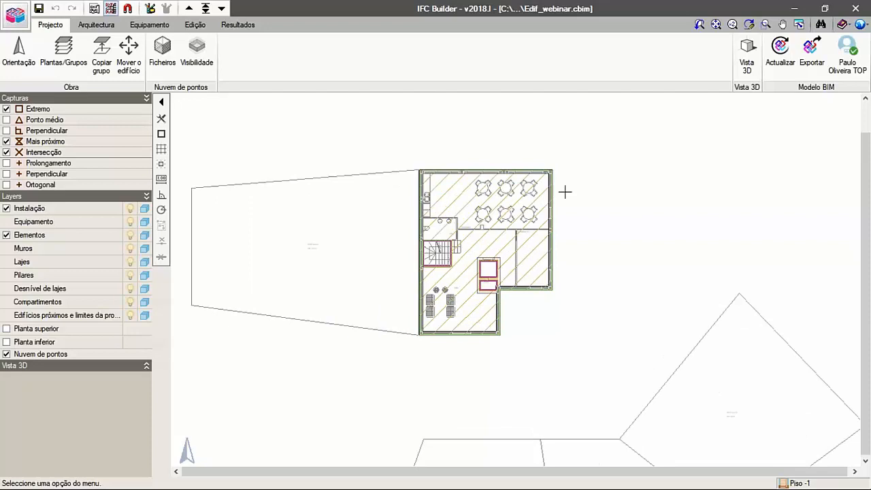
{"action": "scroll", "coordinate": [553, 184], "scroll_direction": "up", "scroll_amount": 1}
{"action": "scroll", "coordinate": [554, 208], "scroll_direction": "up", "scroll_amount": 1}
{"action": "middle_click_drag", "start_coordinate": [541, 265], "coordinate": [508, 251]}
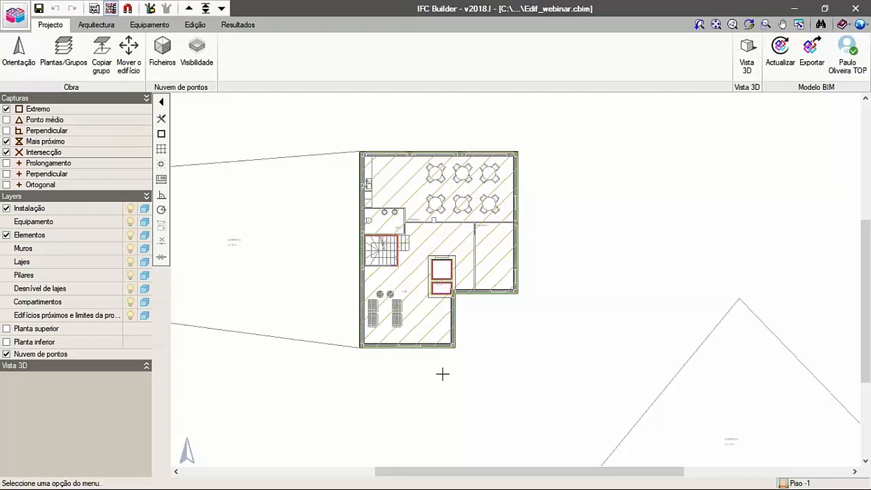
- Open the building's 3D view at full size and examine the facades from several sides
{"action": "left_click", "coordinate": [746, 54]}
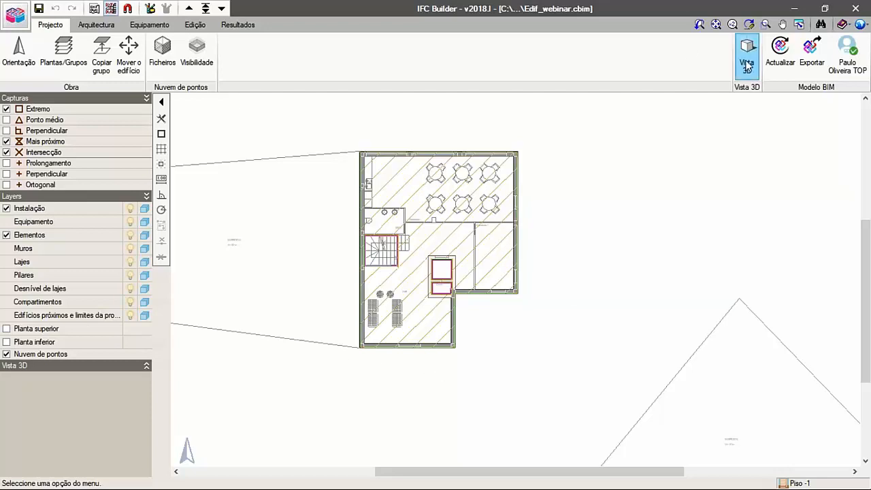
{"action": "left_click", "coordinate": [352, 274]}
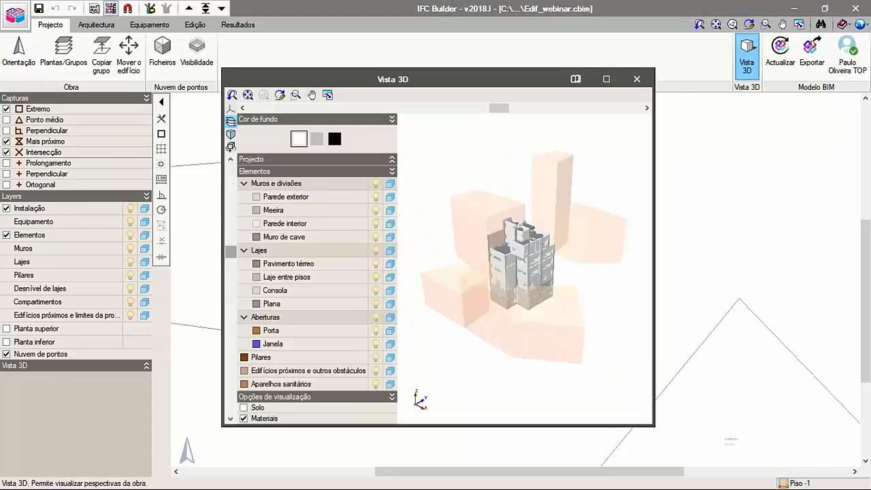
{"action": "left_click", "coordinate": [606, 78]}
{"action": "left_click_drag", "start_coordinate": [589, 203], "coordinate": [573, 283]}
{"action": "scroll", "coordinate": [575, 289], "scroll_direction": "up", "scroll_amount": 5}
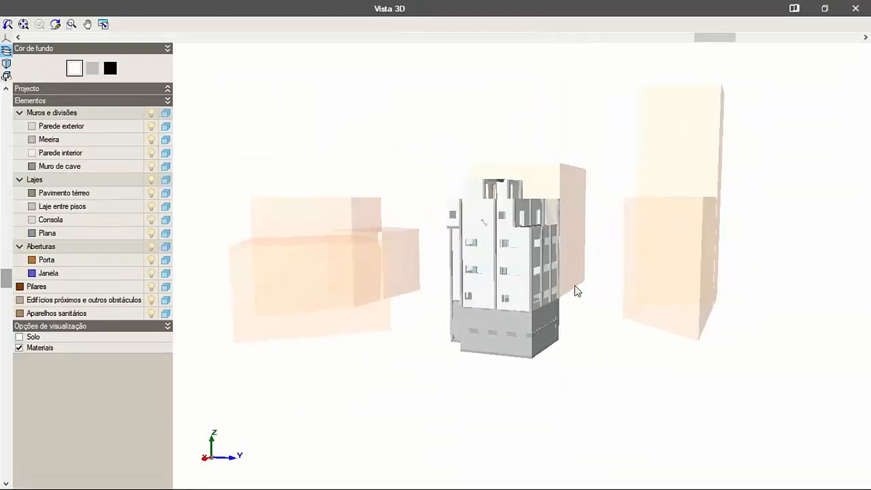
{"action": "left_click_drag", "start_coordinate": [474, 292], "coordinate": [515, 276]}
{"action": "left_click_drag", "start_coordinate": [438, 307], "coordinate": [367, 342]}
{"action": "left_click_drag", "start_coordinate": [275, 327], "coordinate": [464, 334]}
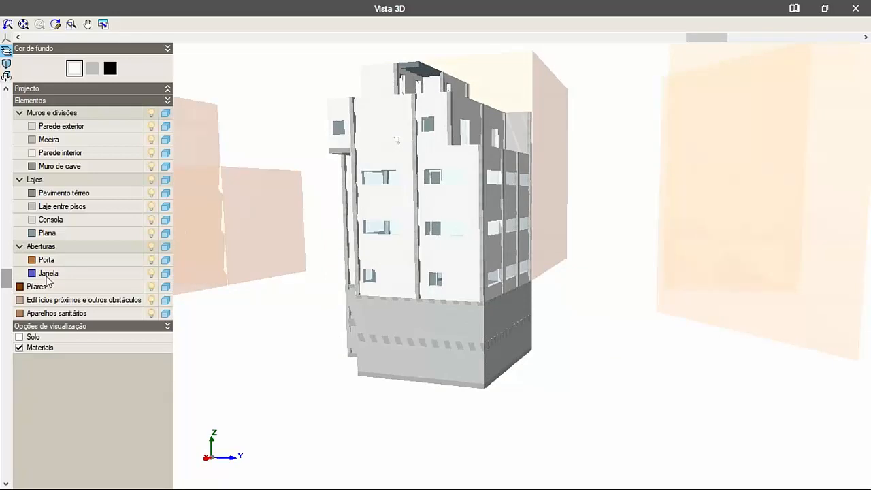
- Show and hide the ground (Solo) in the 3D view, inspect the basement walls and close the view
{"action": "left_click", "coordinate": [19, 337]}
{"action": "left_click_drag", "start_coordinate": [337, 309], "coordinate": [368, 322]}
{"action": "left_click", "coordinate": [39, 338]}
{"action": "left_click_drag", "start_coordinate": [334, 346], "coordinate": [447, 364]}
{"action": "left_click_drag", "start_coordinate": [497, 286], "coordinate": [419, 344]}
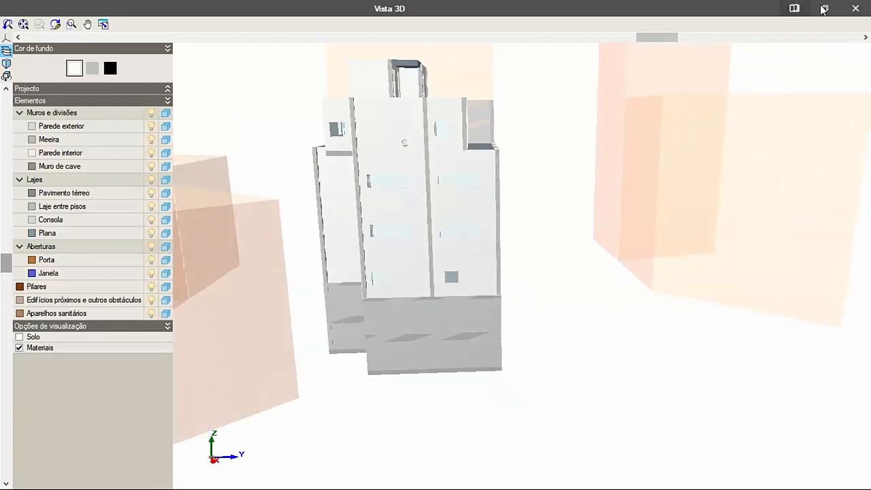
{"action": "left_click", "coordinate": [855, 8]}
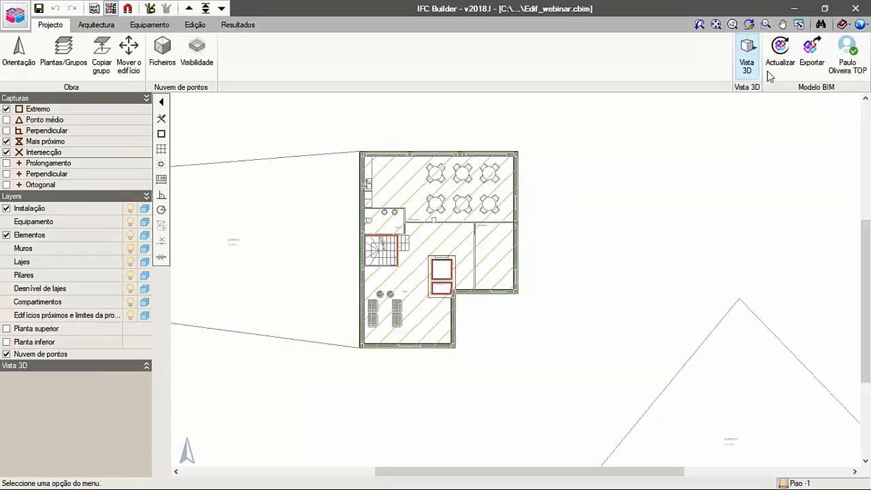
- Export the model as Escritórios TOP.ifc, linked to the Ed_walls project on BIMserver.center
{"action": "left_click", "coordinate": [810, 53]}
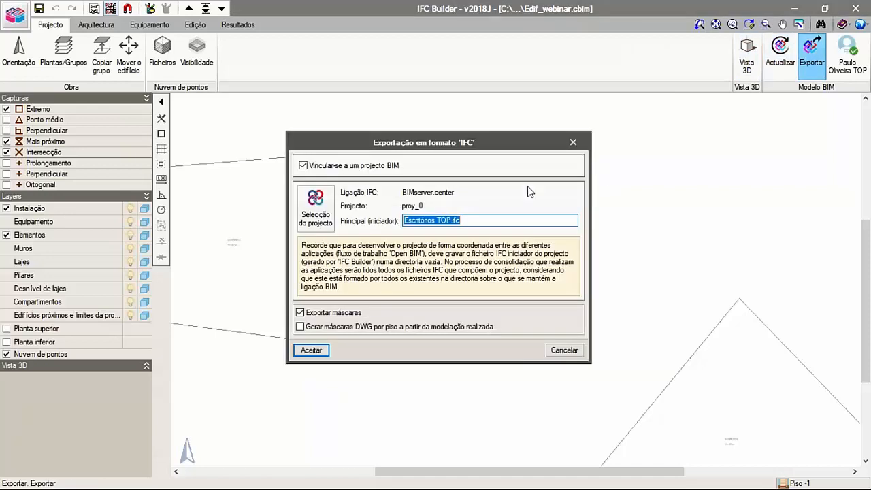
{"action": "left_click", "coordinate": [327, 209]}
{"action": "left_click", "coordinate": [373, 282]}
{"action": "scroll", "coordinate": [368, 224], "scroll_direction": "down", "scroll_amount": 3}
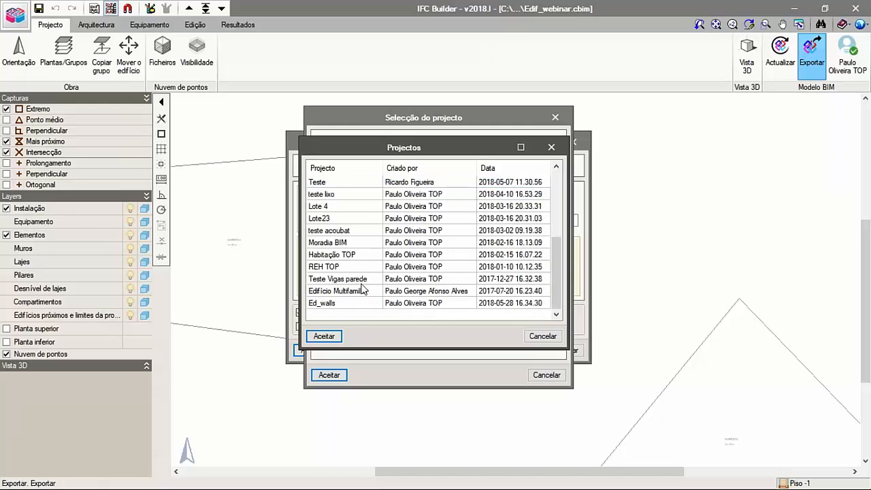
{"action": "left_click", "coordinate": [333, 304]}
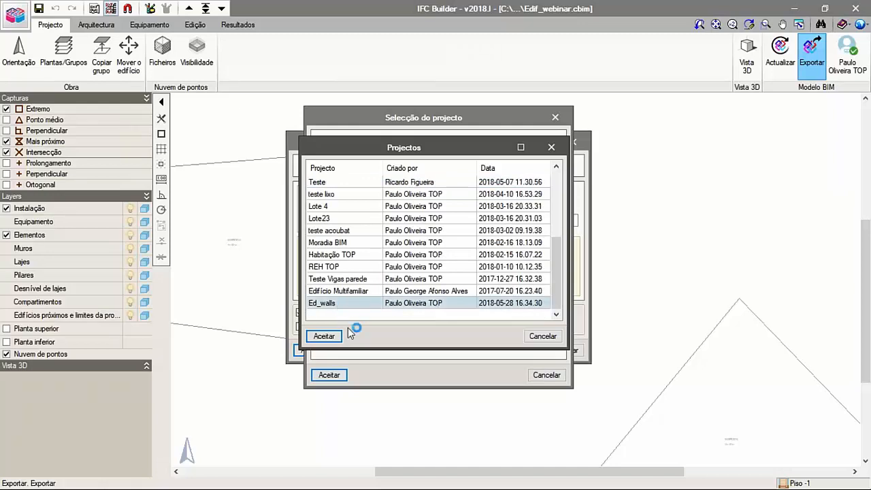
{"action": "left_click", "coordinate": [326, 336]}
{"action": "left_click", "coordinate": [332, 378]}
{"action": "left_click", "coordinate": [310, 354]}
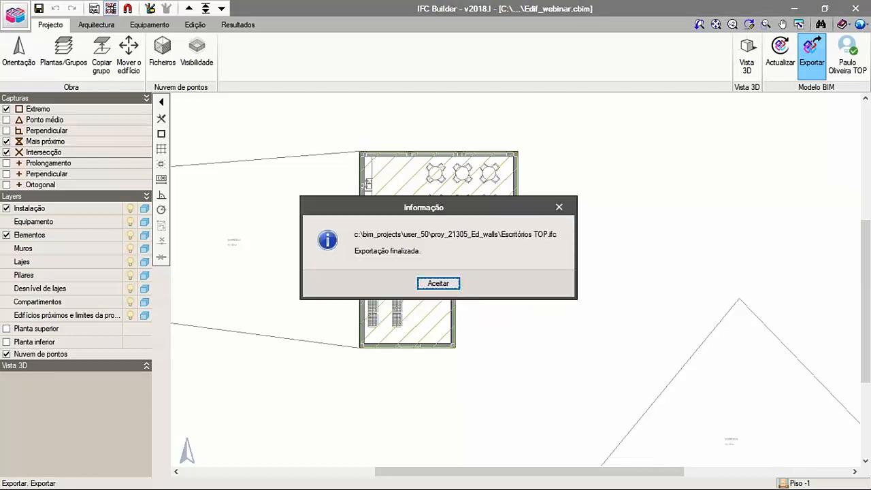
{"action": "left_click", "coordinate": [453, 286]}
- Switch to StruBIM Embedded Walls and maximize its window
{"action": "left_click", "coordinate": [794, 8]}
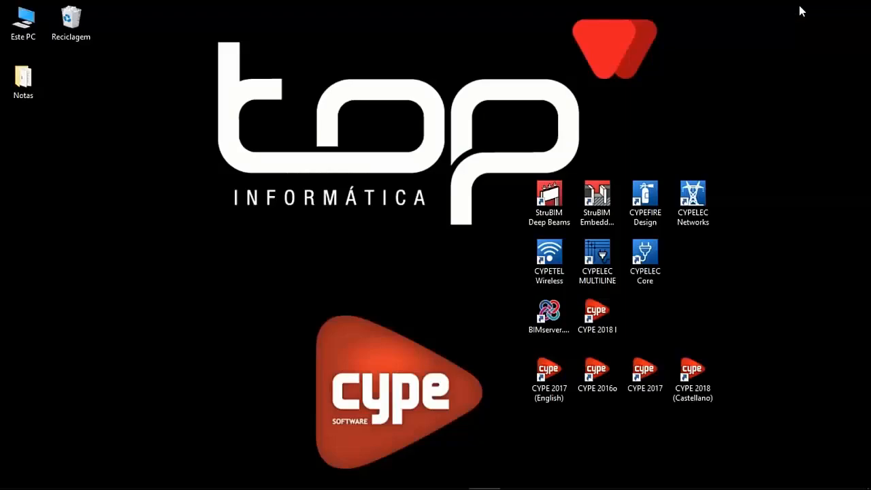
{"action": "left_click", "coordinate": [596, 203]}
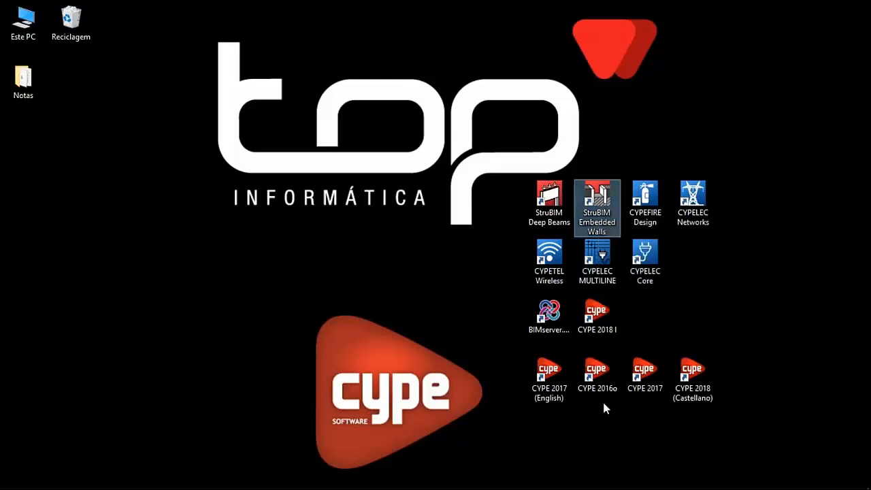
{"action": "left_click", "coordinate": [515, 476]}
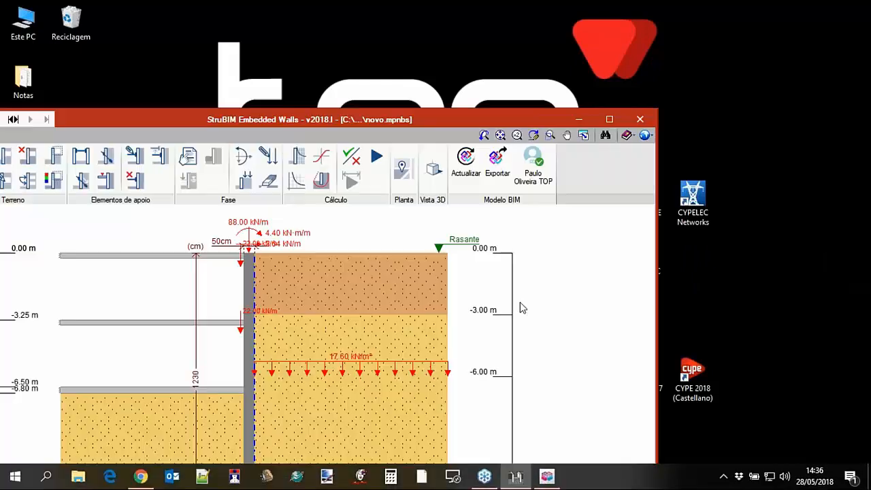
{"action": "left_click", "coordinate": [609, 119]}
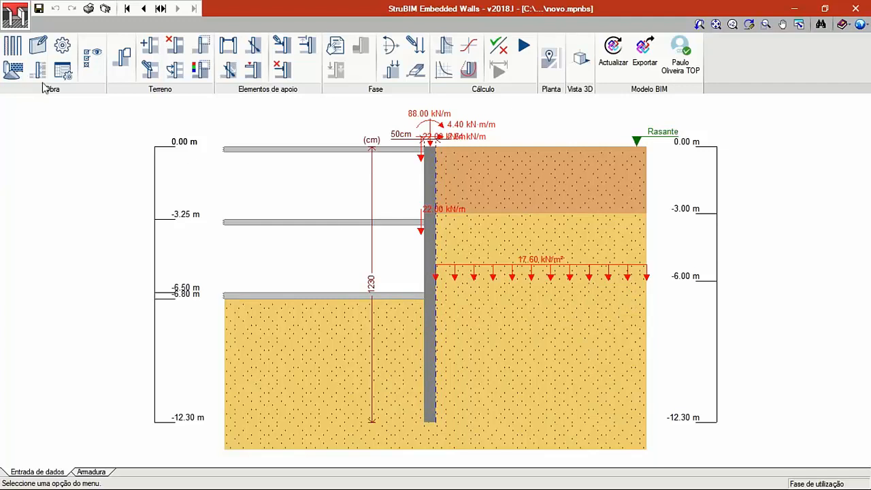
- Create a new job with the file name Ed_Walls
{"action": "left_click", "coordinate": [17, 23]}
{"action": "left_click", "coordinate": [27, 42]}
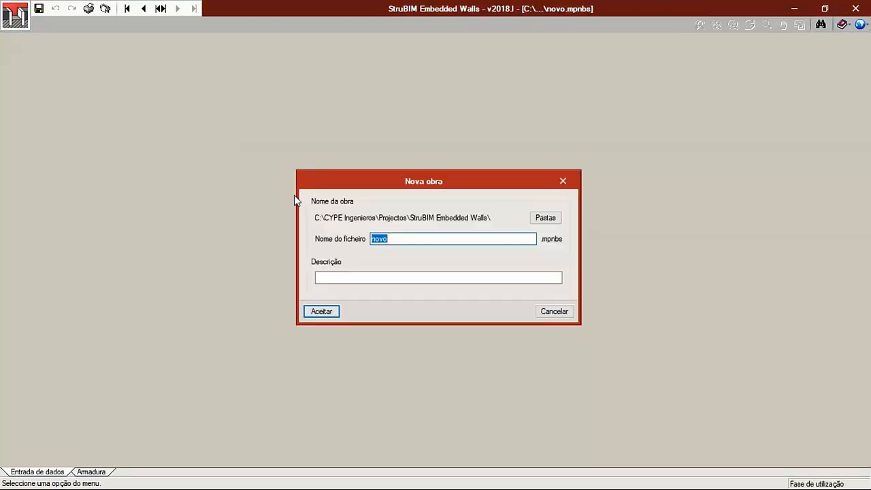
{"action": "type", "text": "Ed_Walls"}
{"action": "left_click", "coordinate": [324, 313]}
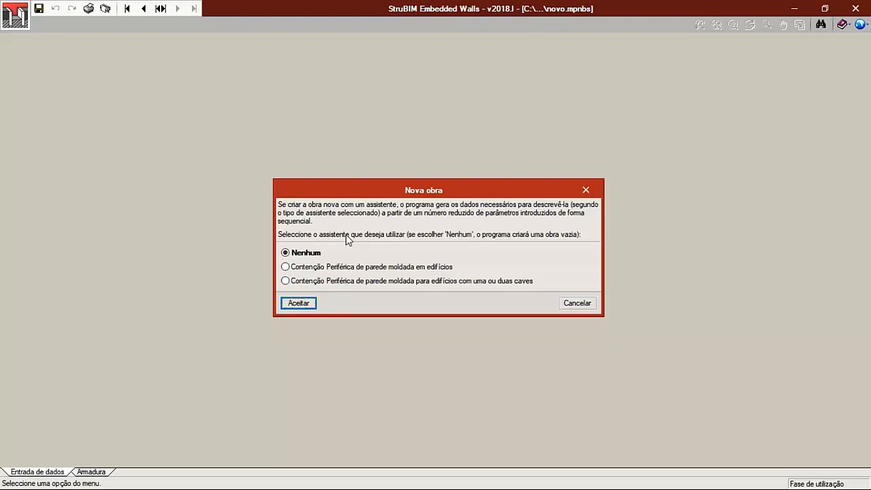
- Use the assistant "Contenção Periférica de parede moldada para edifícios com uma ou duas caves" for the new job
{"action": "left_click", "coordinate": [340, 280]}
{"action": "mouse_move", "coordinate": [342, 284]}
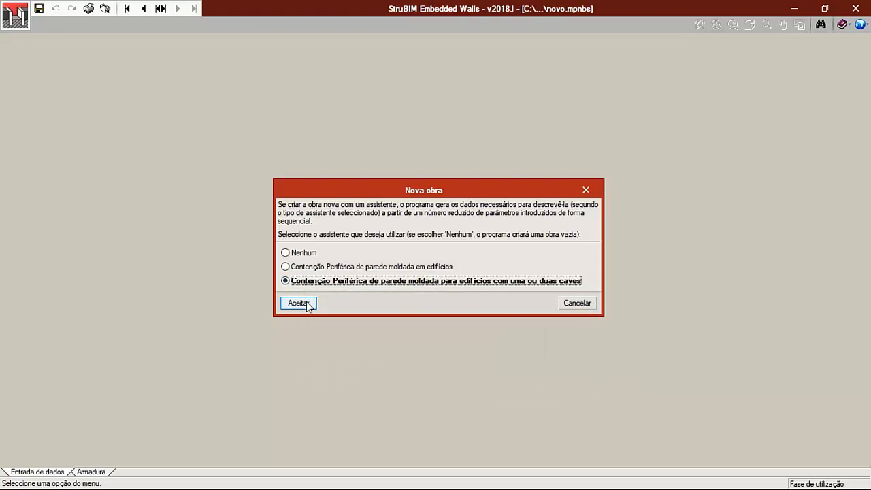
{"action": "left_click", "coordinate": [306, 303]}
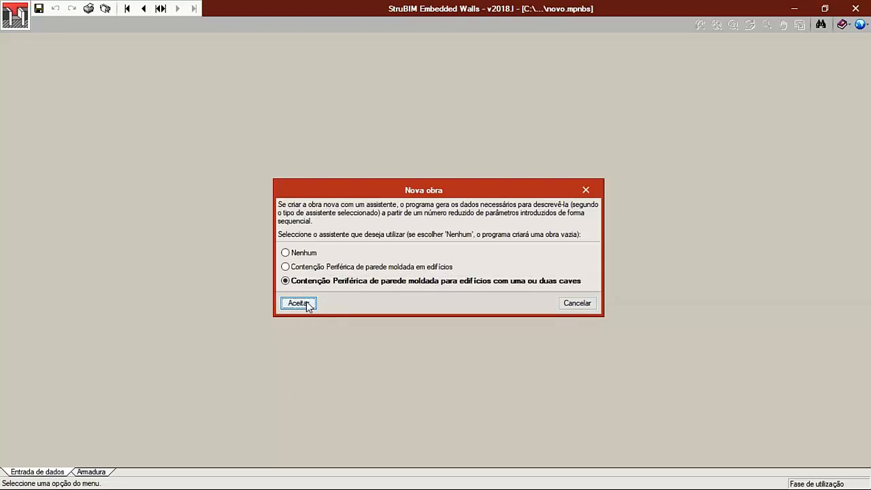
- Link the job to the BIMserver.center project Ed_walls and accept the IFC import configuration
{"action": "left_click", "coordinate": [432, 289]}
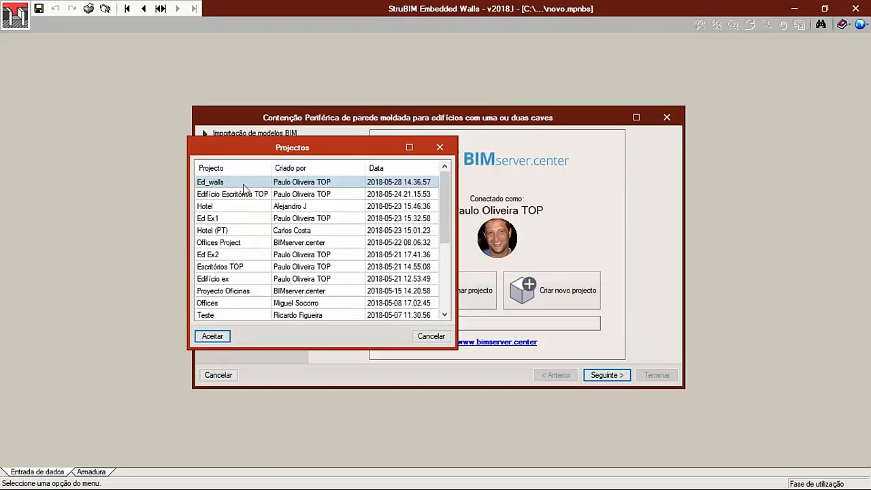
{"action": "left_click", "coordinate": [204, 335]}
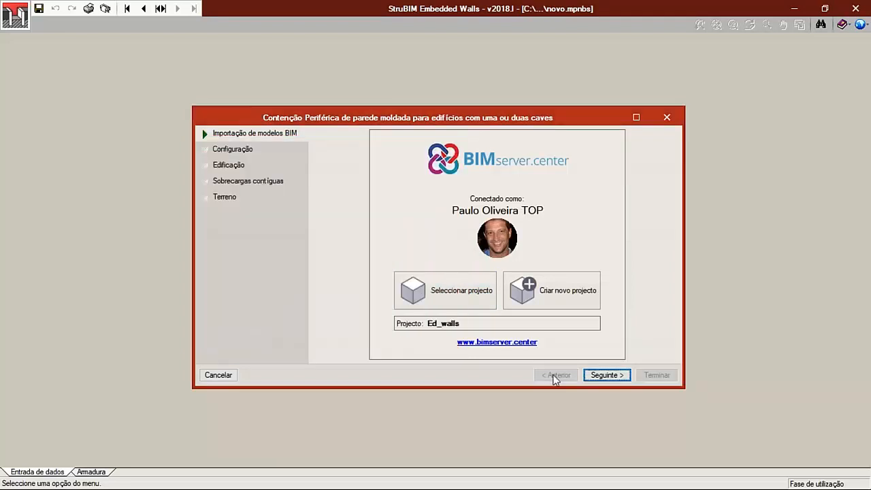
{"action": "left_click", "coordinate": [597, 376]}
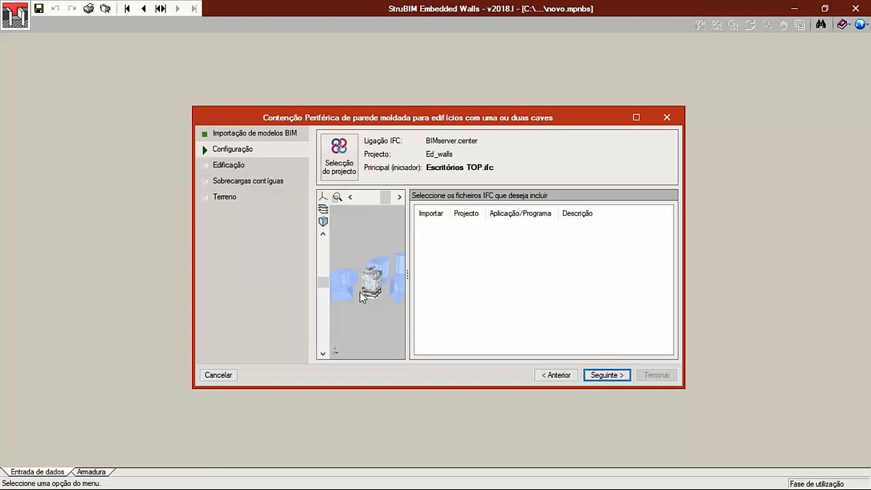
{"action": "left_click", "coordinate": [606, 375]}
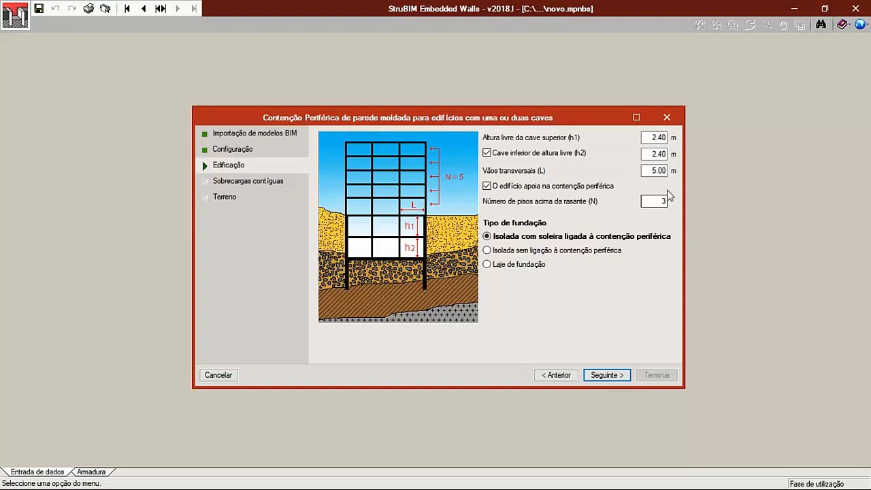
- Set the free heights of the upper and lower basements to 3 m and the number of floors above ground to 4
{"action": "double_click", "coordinate": [664, 137]}
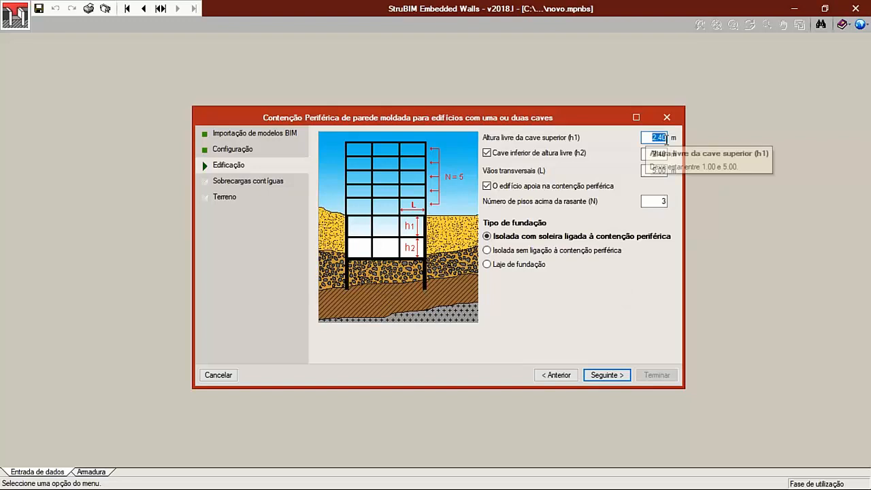
{"action": "type", "text": "3"}
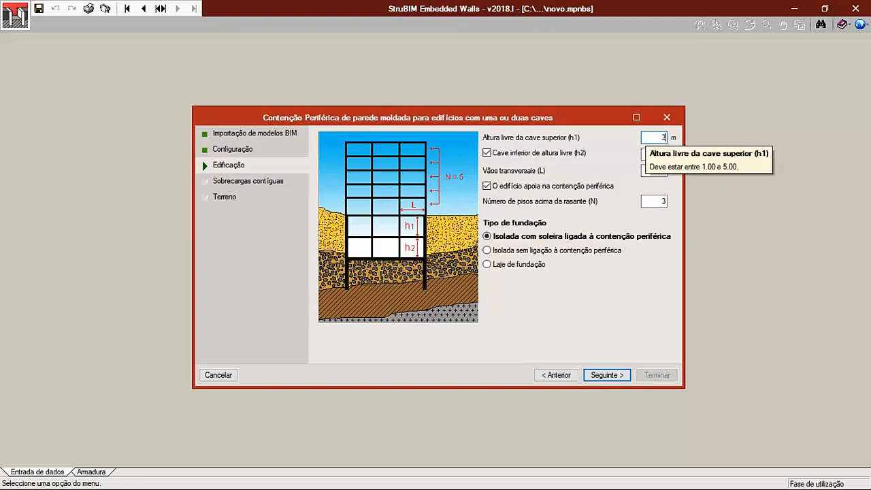
{"action": "type", "text": "3"}
{"action": "key", "text": "Tab"}
{"action": "key", "text": "Tab"}
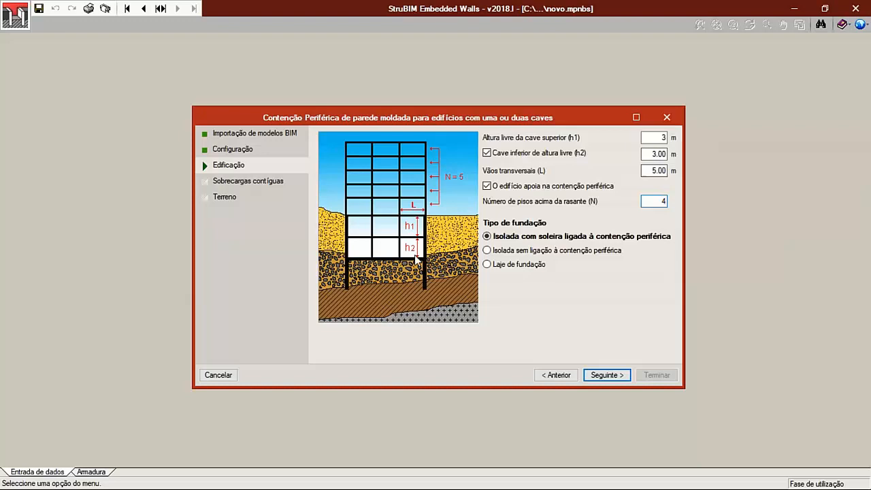
{"action": "left_click", "coordinate": [606, 375]}
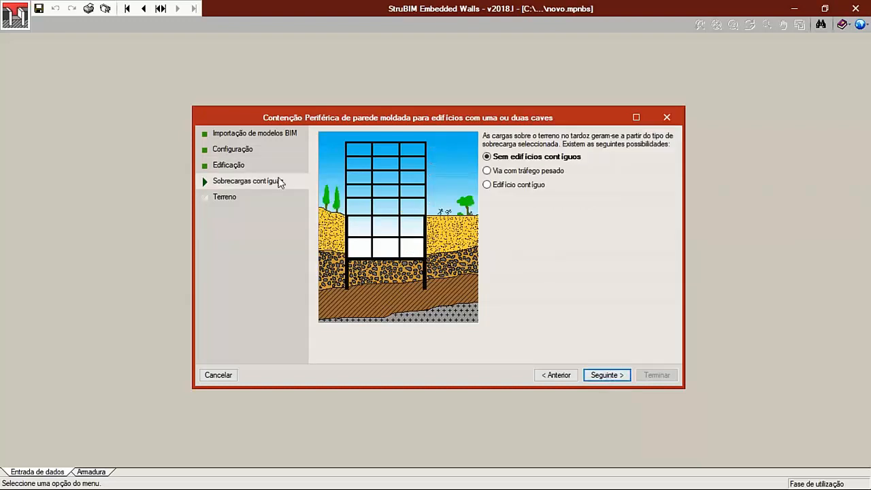
- Define the neighbouring surcharge as Edifício contíguo with 2 floors in total and a foundation plane depth of 6 m
{"action": "left_click", "coordinate": [497, 189]}
{"action": "left_click", "coordinate": [497, 189]}
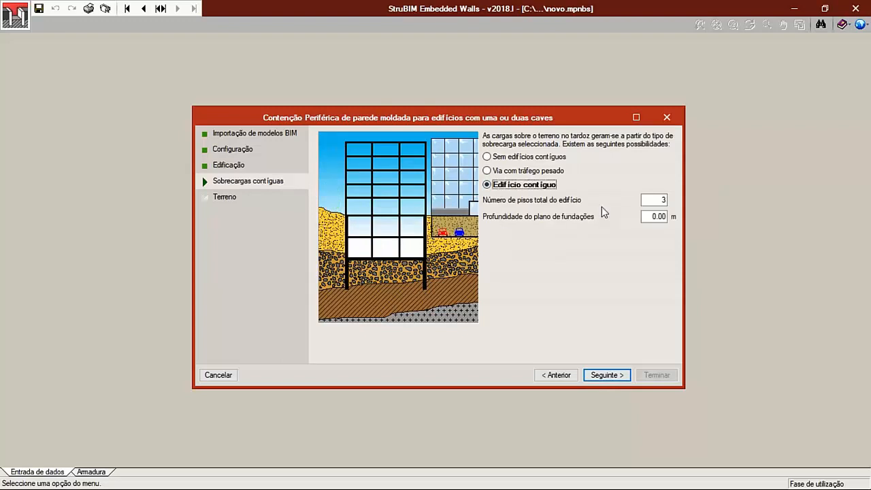
{"action": "left_click", "coordinate": [662, 200]}
{"action": "type", "text": "2"}
{"action": "left_click", "coordinate": [654, 216]}
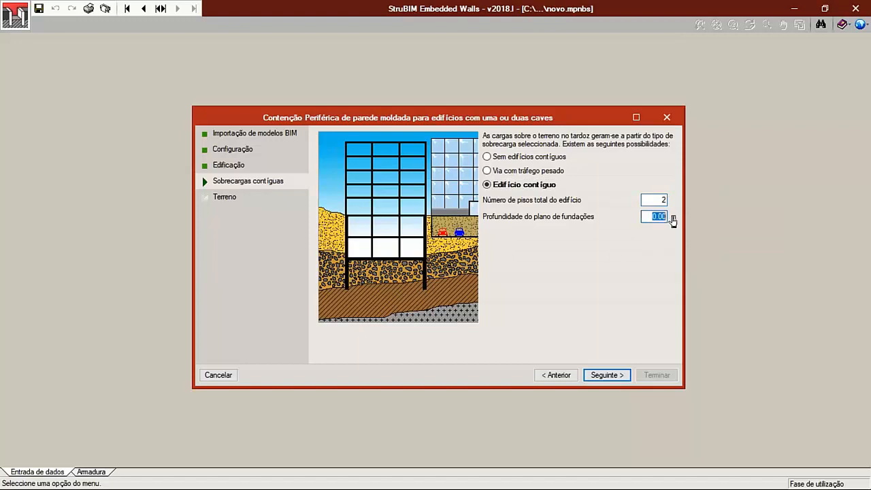
{"action": "type", "text": "6"}
{"action": "left_click", "coordinate": [605, 375]}
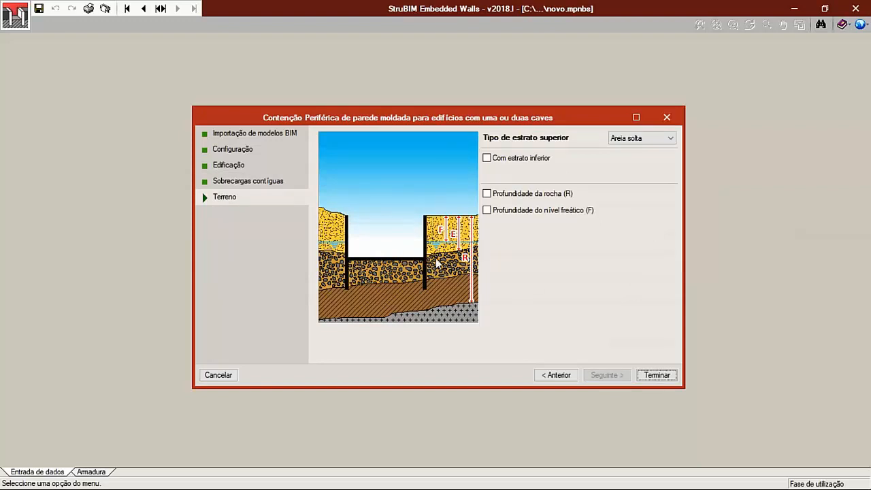
- Set the upper stratum to Argila branda, add a lower stratum of Argila dura, and finish the assistant to generate the job
{"action": "left_click", "coordinate": [634, 140]}
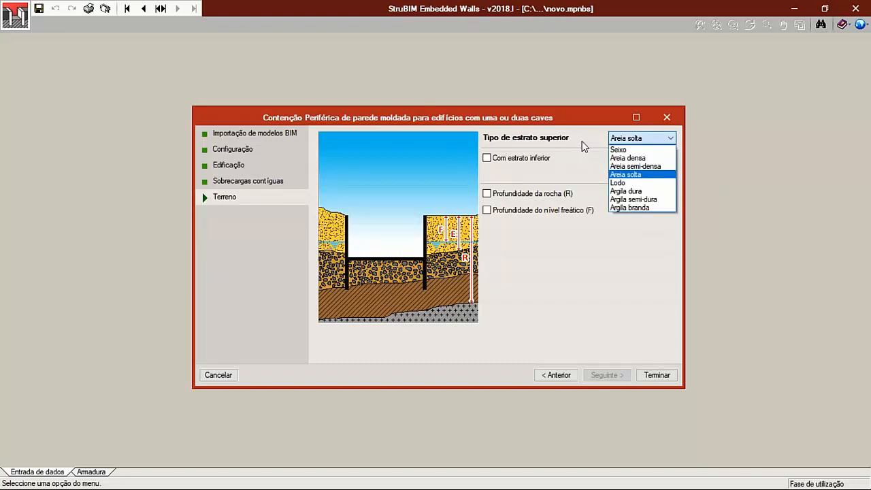
{"action": "left_click", "coordinate": [627, 208]}
{"action": "left_click", "coordinate": [525, 160]}
{"action": "left_click", "coordinate": [558, 176]}
{"action": "left_click", "coordinate": [560, 176]}
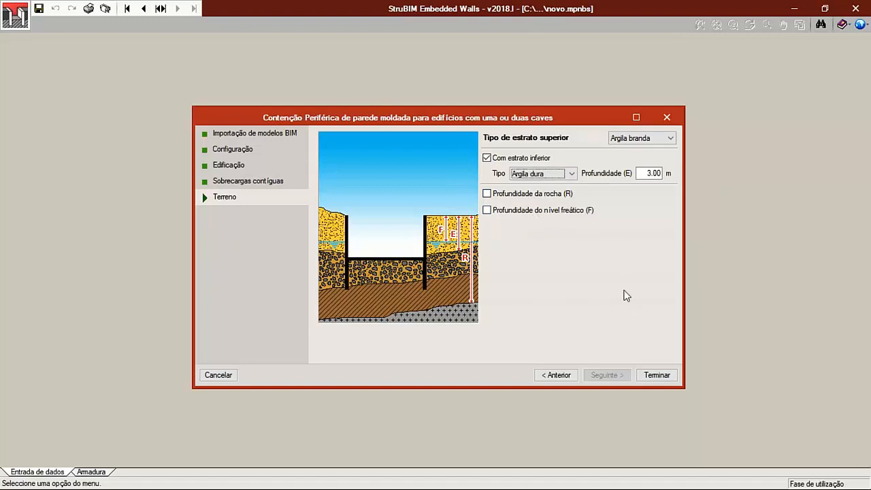
{"action": "left_click", "coordinate": [657, 379]}
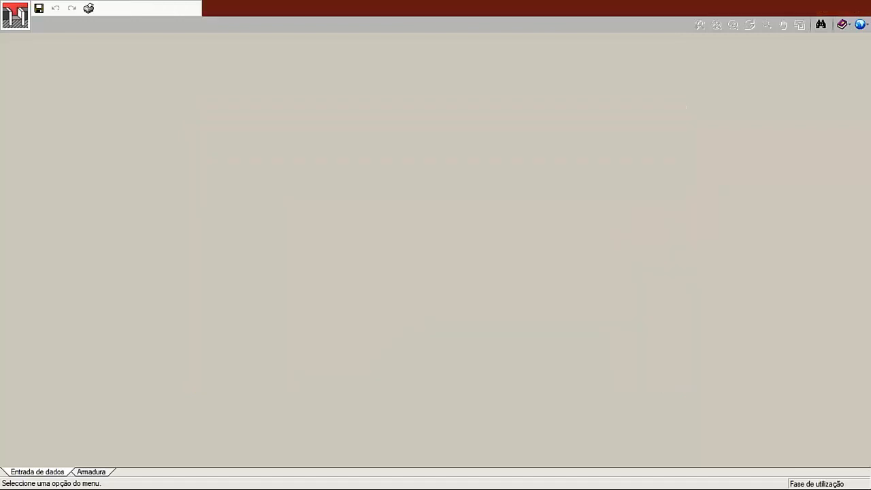
{"action": "scroll", "coordinate": [465, 273], "scroll_direction": "down", "scroll_amount": 1}
{"action": "scroll", "coordinate": [464, 273], "scroll_direction": "down", "scroll_amount": 10}
{"action": "scroll", "coordinate": [461, 277], "scroll_direction": "down", "scroll_amount": 5}
{"action": "scroll", "coordinate": [453, 287], "scroll_direction": "up", "scroll_amount": 4}
{"action": "left_click", "coordinate": [303, 347]}
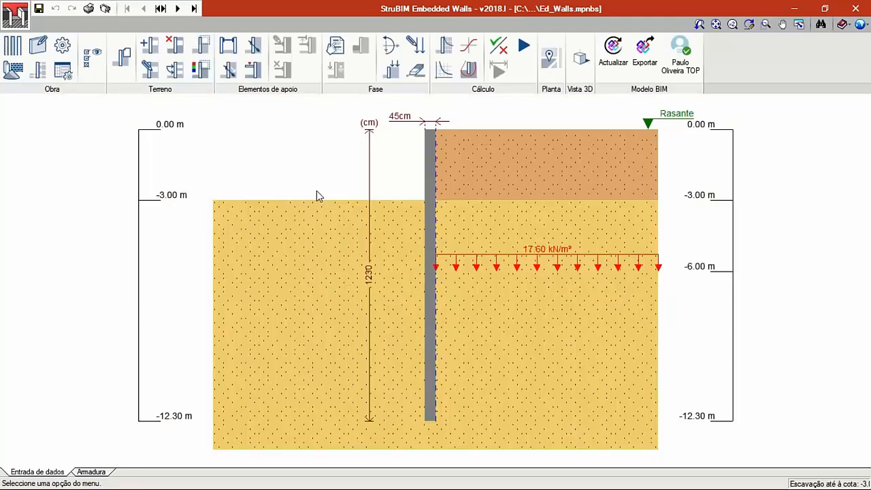
- Review the list of construction phases and close it without changes
{"action": "left_click", "coordinate": [160, 9]}
{"action": "left_click_drag", "start_coordinate": [361, 161], "coordinate": [355, 129]}
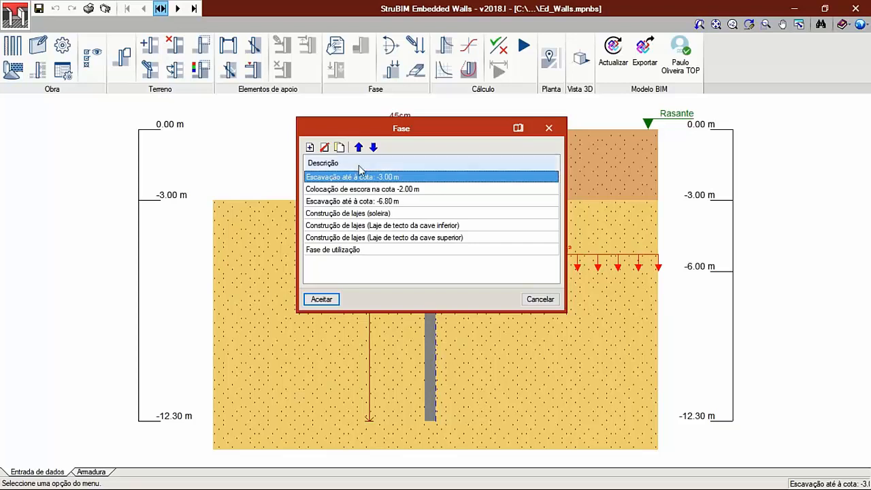
{"action": "left_click", "coordinate": [540, 299]}
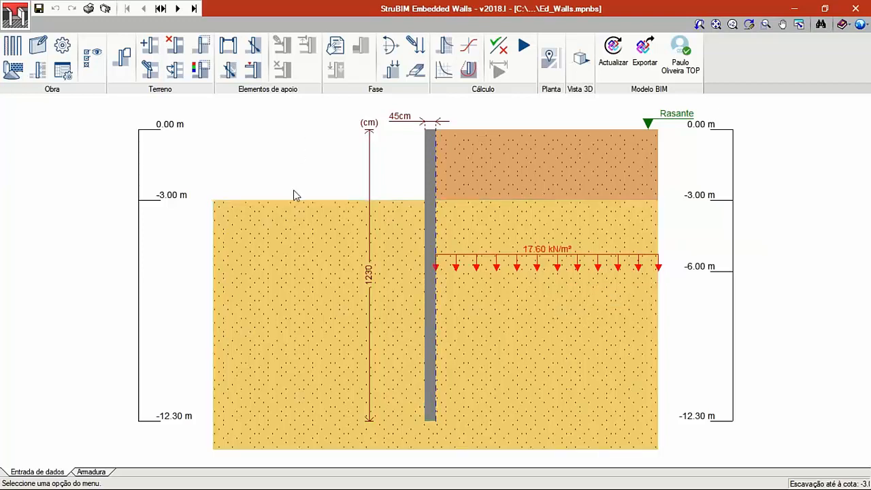
- Examine the wall section phase by phase up to Fase de utilização and return to the lower basement's ceiling slab phase
{"action": "left_click", "coordinate": [176, 9]}
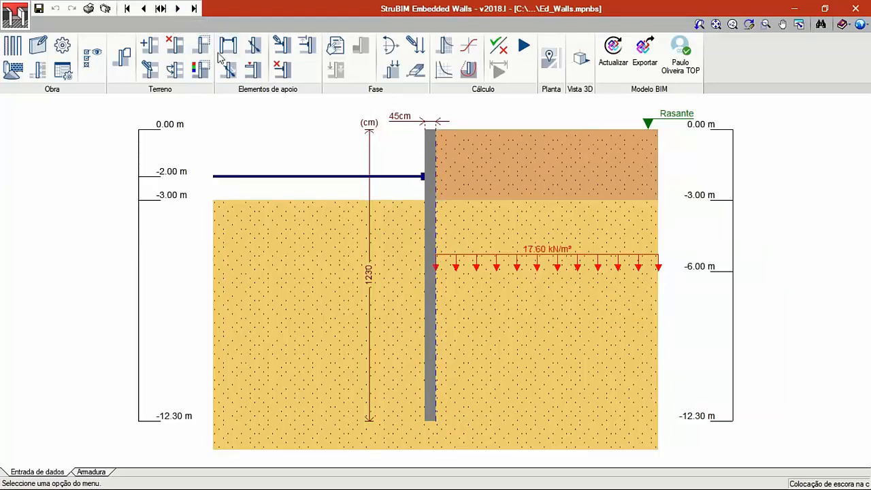
{"action": "left_click", "coordinate": [179, 8]}
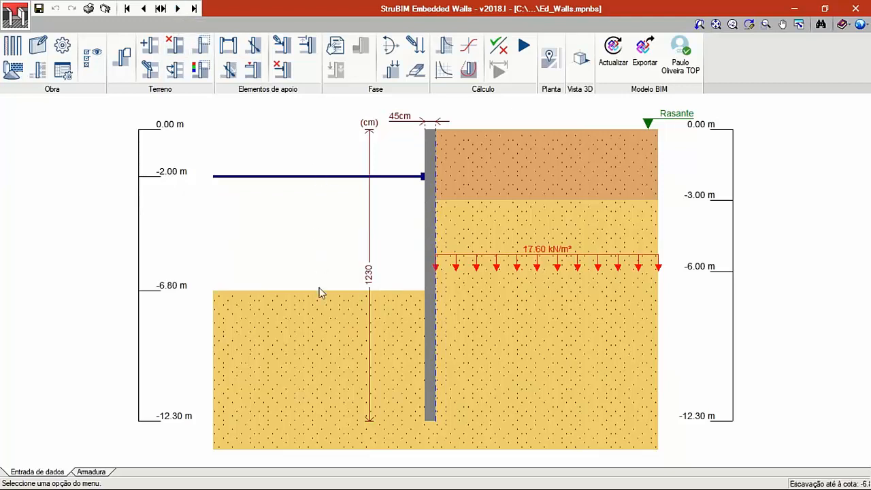
{"action": "left_click", "coordinate": [178, 9]}
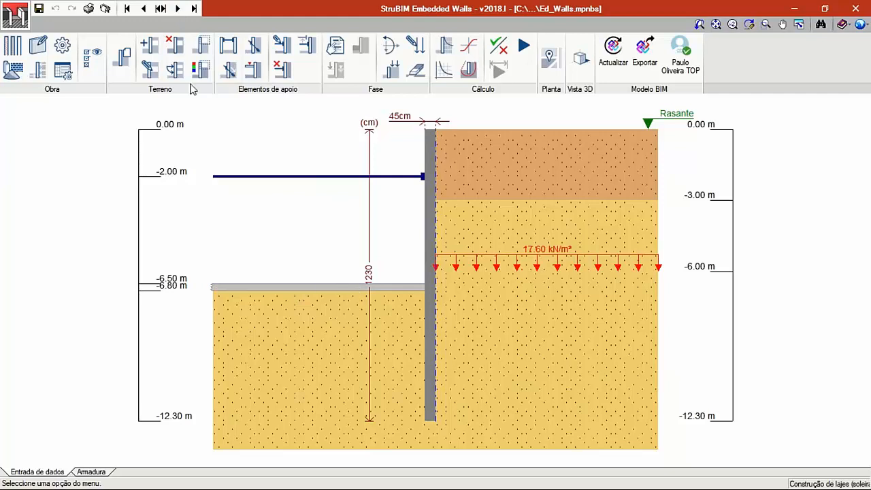
{"action": "left_click", "coordinate": [178, 9]}
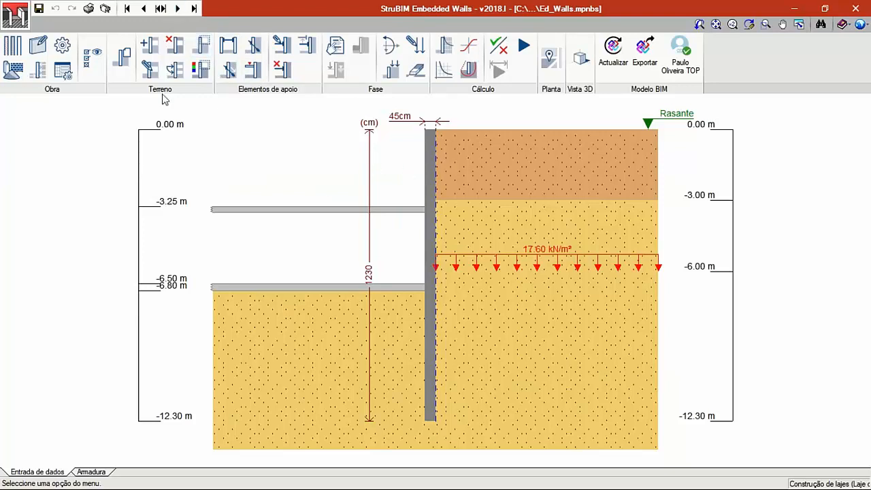
{"action": "left_click", "coordinate": [177, 9]}
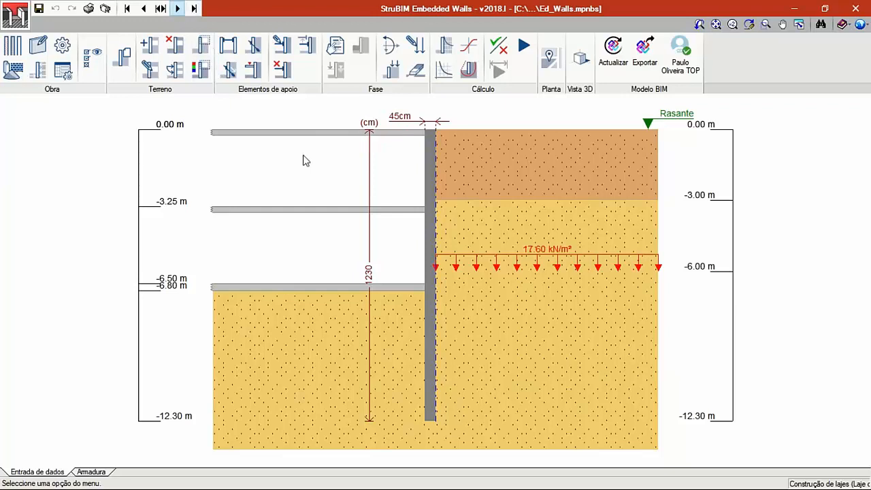
{"action": "left_click", "coordinate": [177, 9]}
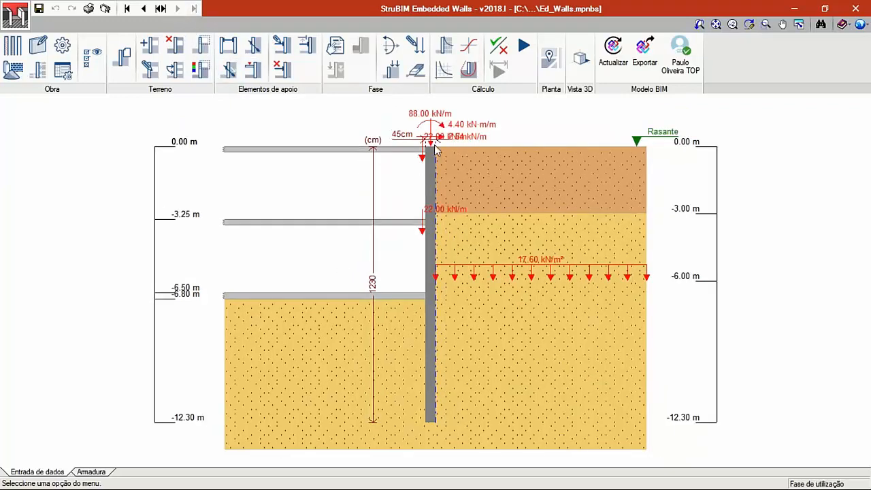
{"action": "mouse_move", "coordinate": [440, 162]}
{"action": "left_click", "coordinate": [143, 9]}
{"action": "left_click", "coordinate": [144, 9]}
{"action": "left_click", "coordinate": [177, 9]}
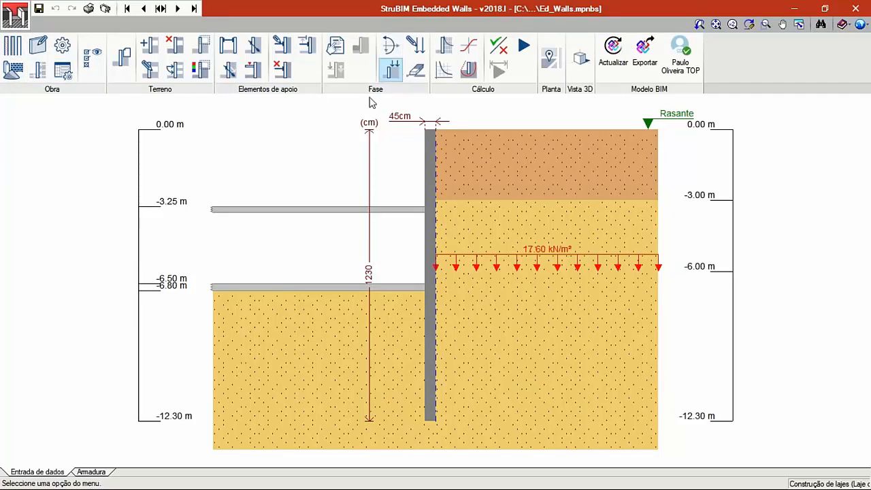
- Review the wall typologies and confirm Parede moldada de betão armado as the wall type
{"action": "left_click", "coordinate": [13, 48]}
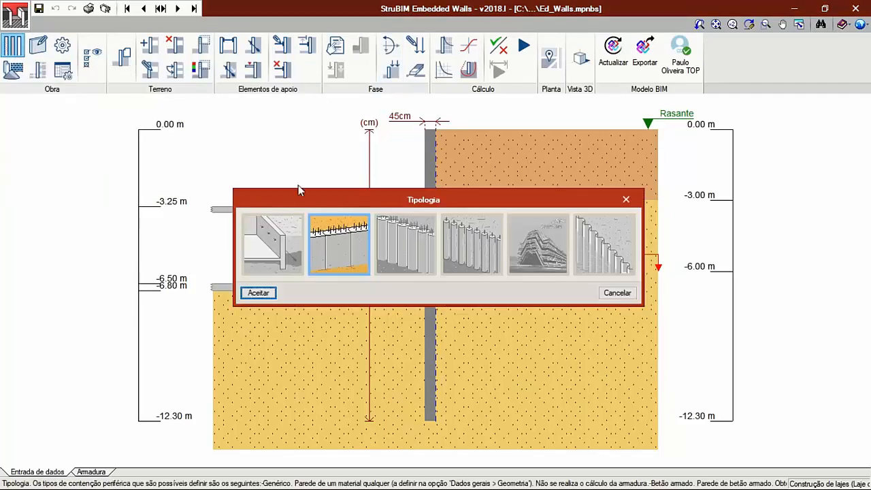
{"action": "left_click_drag", "start_coordinate": [331, 198], "coordinate": [309, 144]}
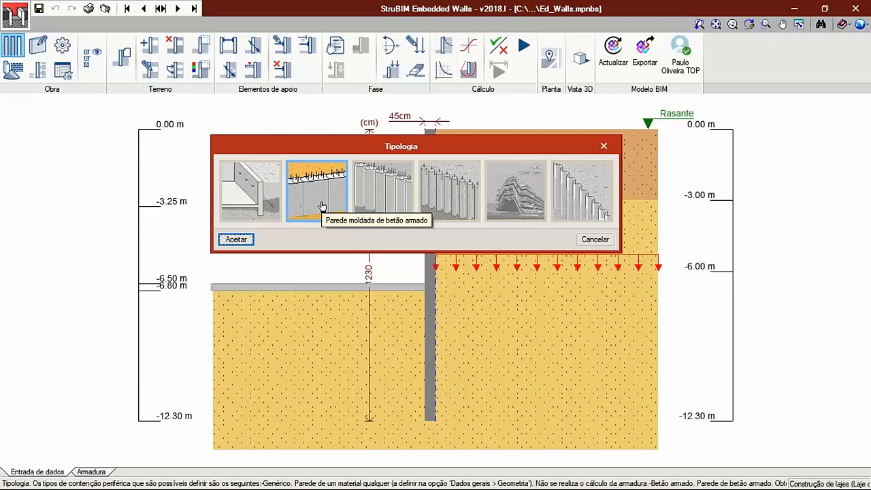
{"action": "left_click", "coordinate": [239, 240]}
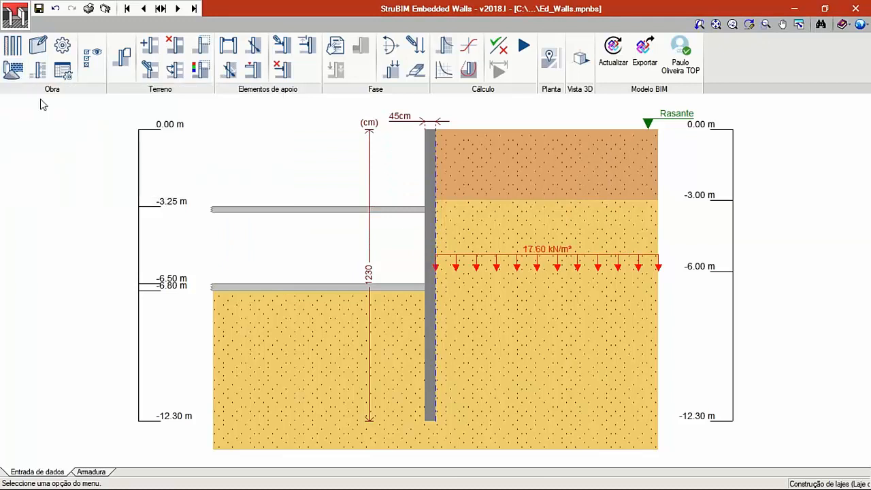
- Set the wall materials to C35/45 concrete and S-500 reinforcing steel
{"action": "left_click", "coordinate": [15, 71]}
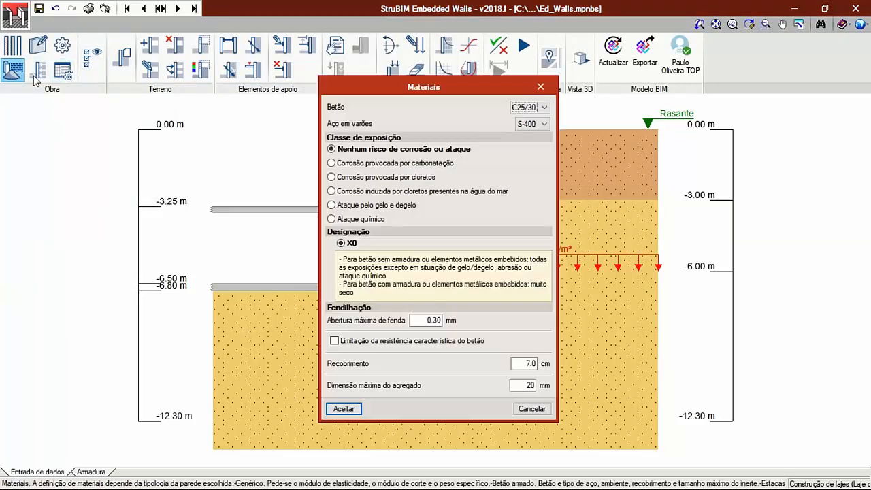
{"action": "left_click", "coordinate": [525, 110]}
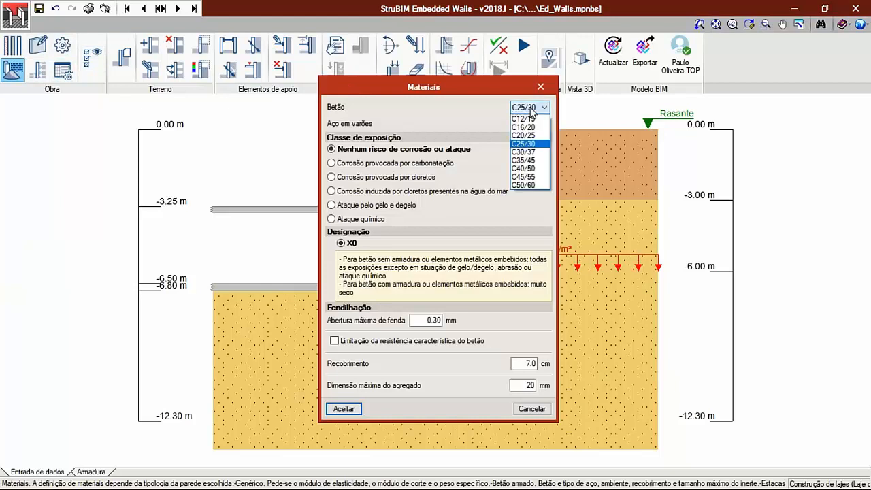
{"action": "left_click", "coordinate": [541, 160]}
{"action": "left_click", "coordinate": [542, 127]}
{"action": "left_click", "coordinate": [543, 153]}
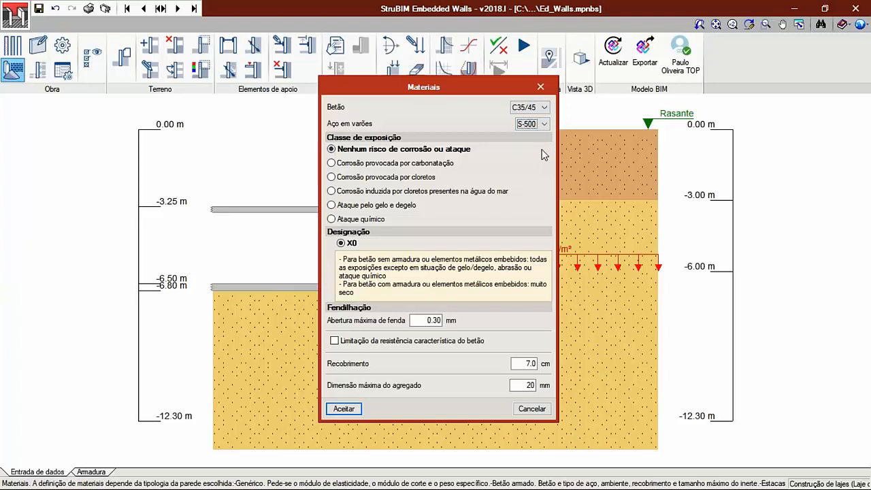
- Set the exposure class to carbonation-induced corrosion, designation XC2, with a 7.5 cm cover, and accept the materials
{"action": "left_click", "coordinate": [367, 166]}
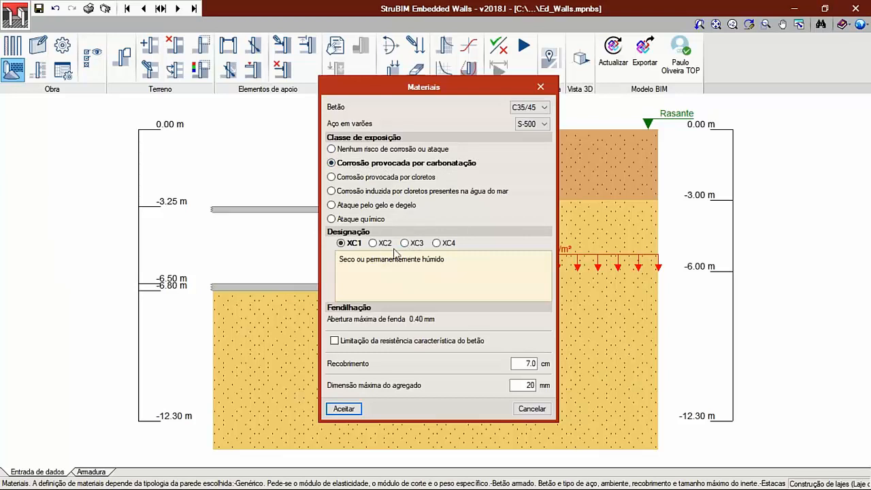
{"action": "left_click", "coordinate": [379, 245]}
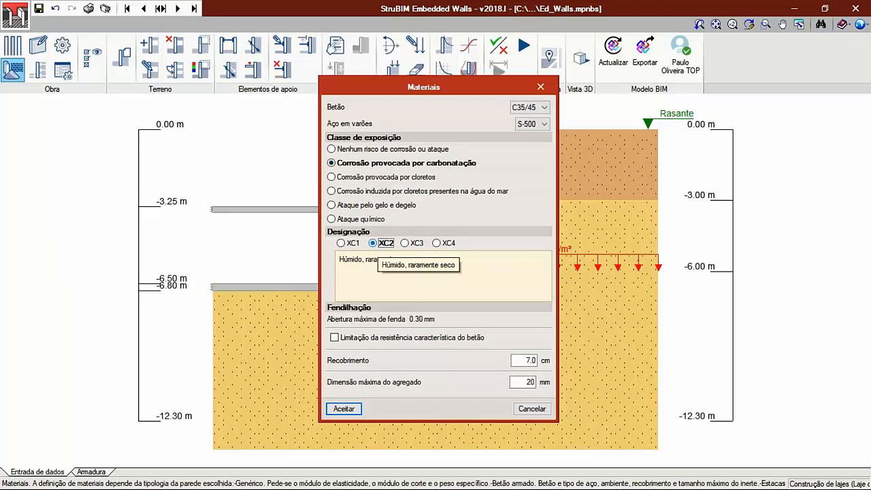
{"action": "left_click_drag", "start_coordinate": [523, 359], "coordinate": [559, 353]}
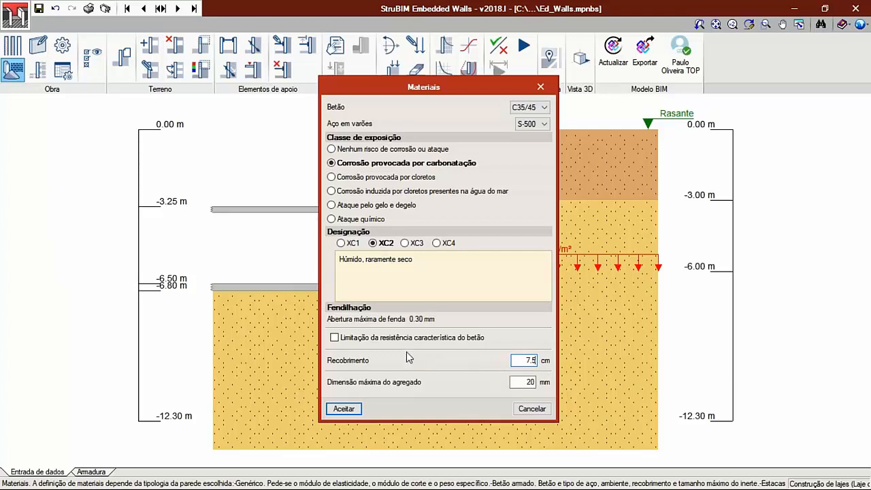
{"action": "left_click", "coordinate": [348, 409]}
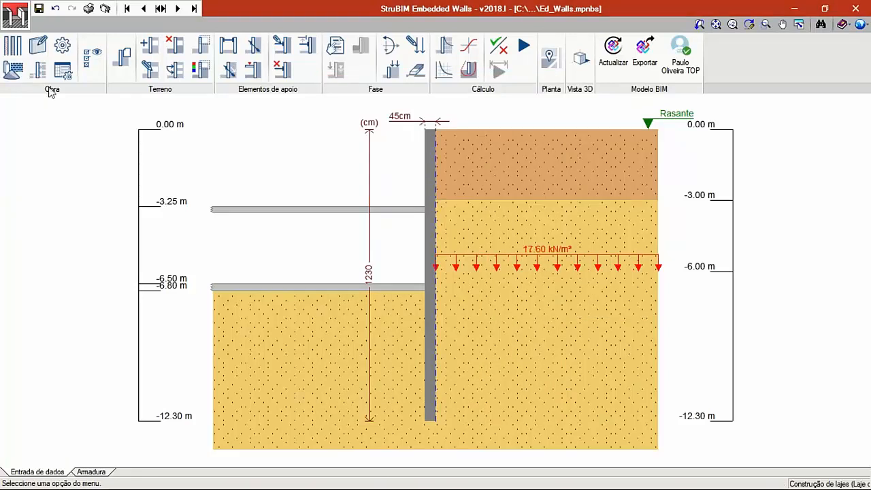
- Review the wall's general geometry data and the actions settings, leaving both unchanged
{"action": "left_click", "coordinate": [38, 46]}
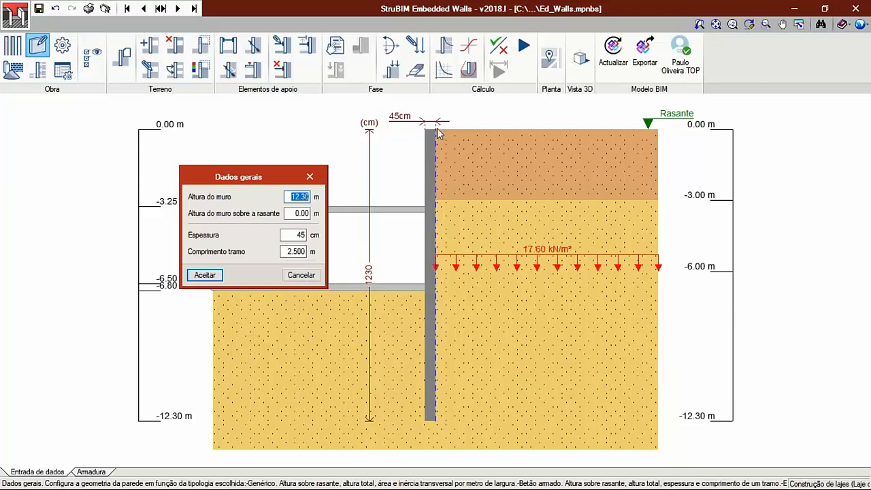
{"action": "left_click", "coordinate": [207, 276]}
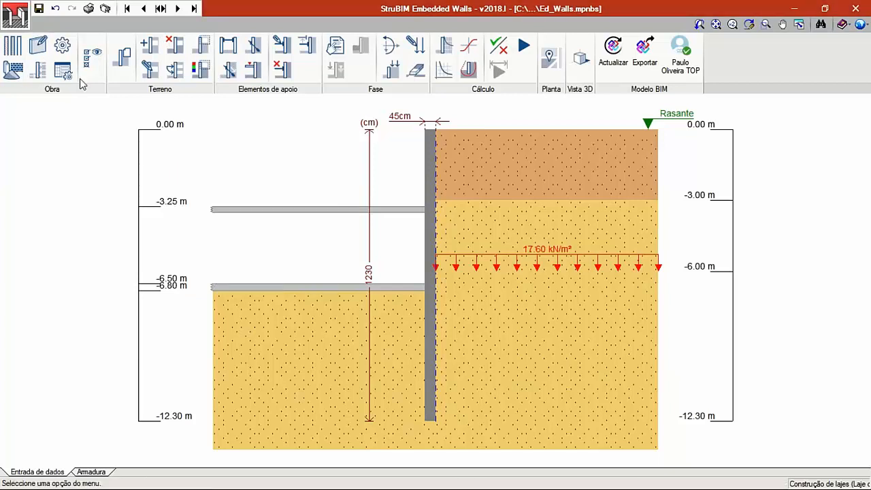
{"action": "left_click", "coordinate": [38, 71]}
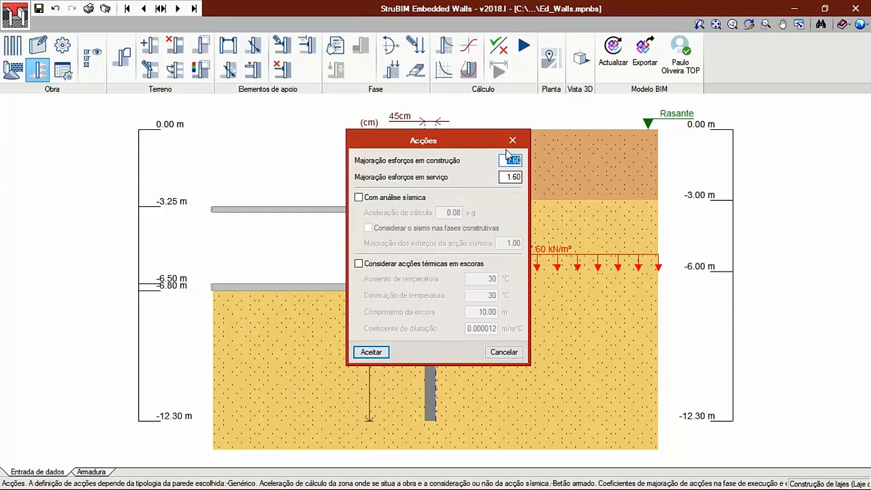
{"action": "mouse_move", "coordinate": [480, 181]}
{"action": "left_click", "coordinate": [504, 352]}
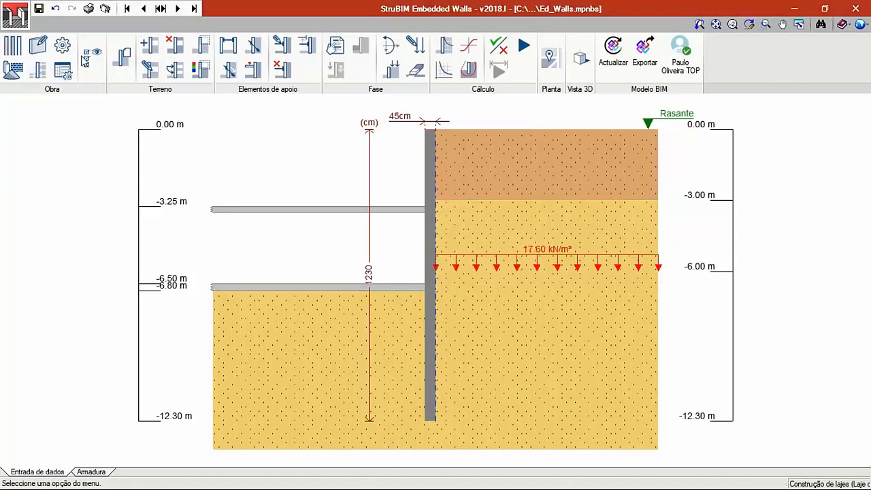
- Review the calculation options and the rear-face vertical reinforcement table, closing both without changes
{"action": "left_click", "coordinate": [62, 45]}
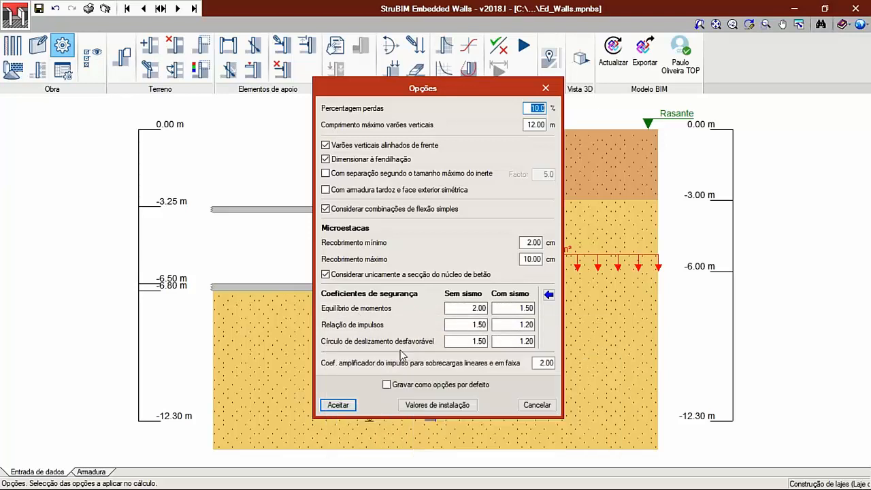
{"action": "left_click", "coordinate": [535, 404]}
{"action": "left_click", "coordinate": [62, 72]}
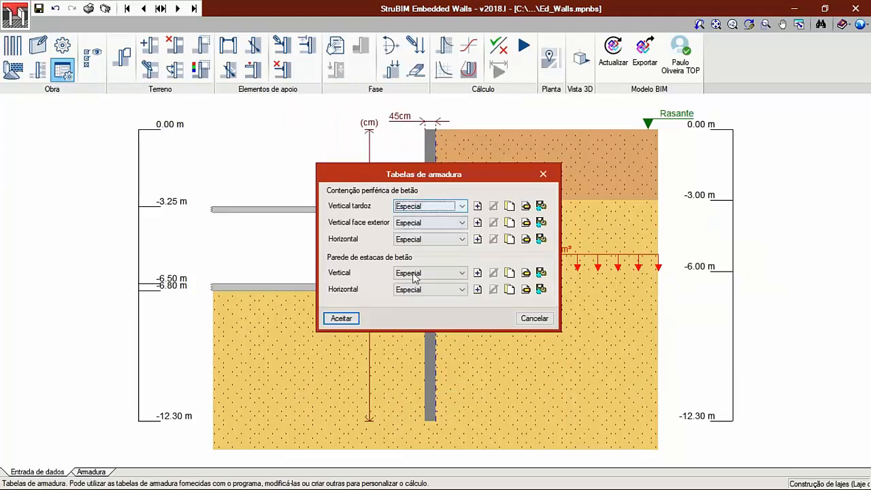
{"action": "left_click", "coordinate": [525, 205]}
{"action": "left_click", "coordinate": [278, 177]}
{"action": "scroll", "coordinate": [267, 265], "scroll_direction": "down", "scroll_amount": 3}
{"action": "scroll", "coordinate": [266, 265], "scroll_direction": "up", "scroll_amount": 2}
{"action": "scroll", "coordinate": [266, 265], "scroll_direction": "up", "scroll_amount": 1}
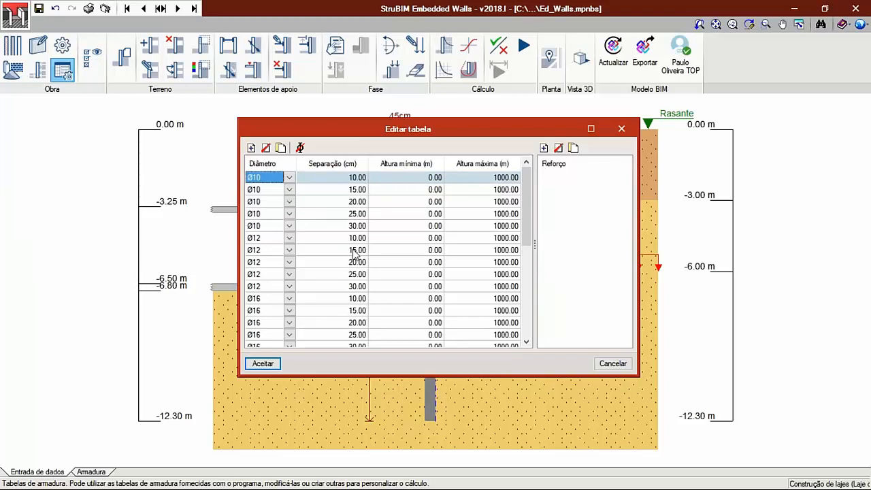
{"action": "left_click", "coordinate": [613, 363]}
{"action": "left_click", "coordinate": [533, 318]}
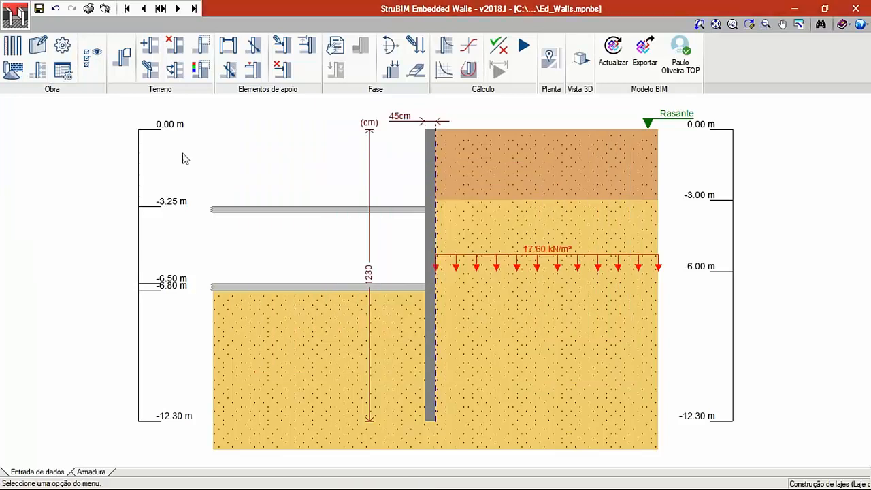
- Check the dimension and stratum display options and the terrain's general data without changing anything
{"action": "left_click", "coordinate": [93, 60]}
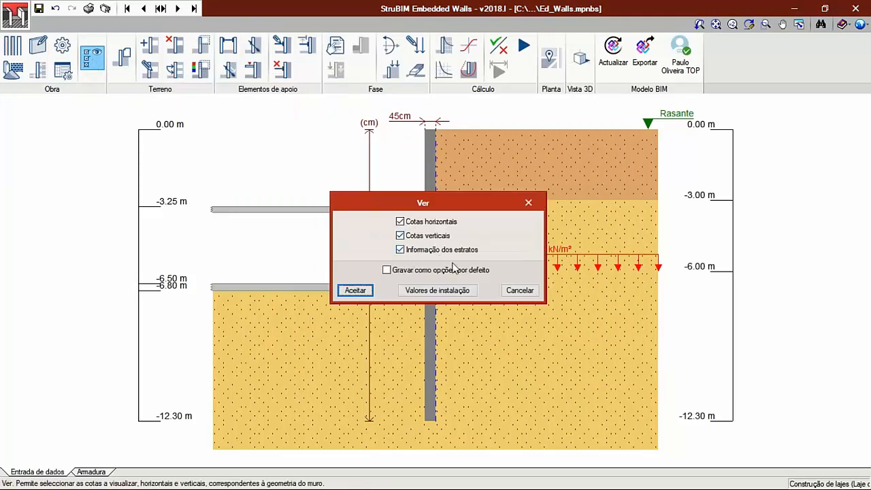
{"action": "left_click", "coordinate": [520, 293]}
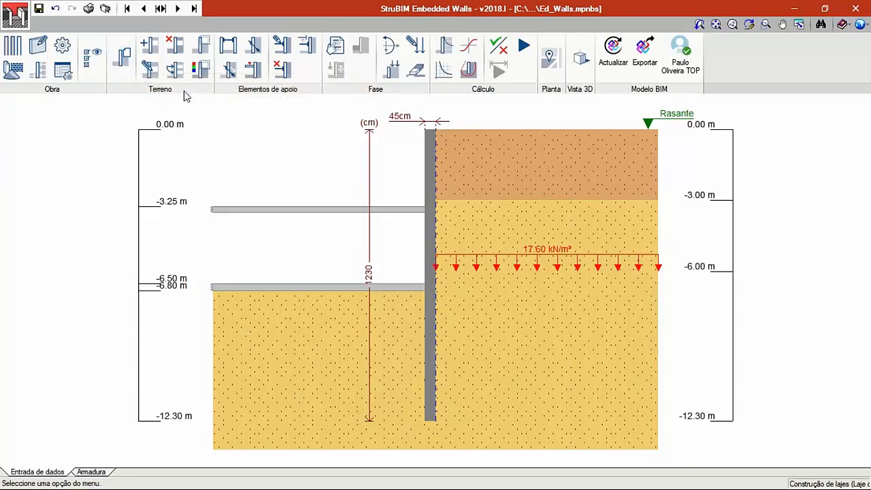
{"action": "left_click", "coordinate": [118, 60]}
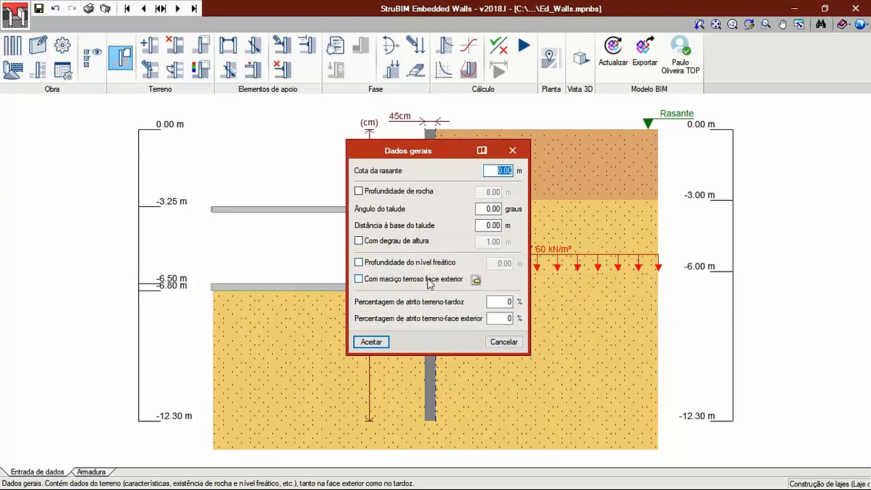
{"action": "left_click_drag", "start_coordinate": [418, 151], "coordinate": [551, 135]}
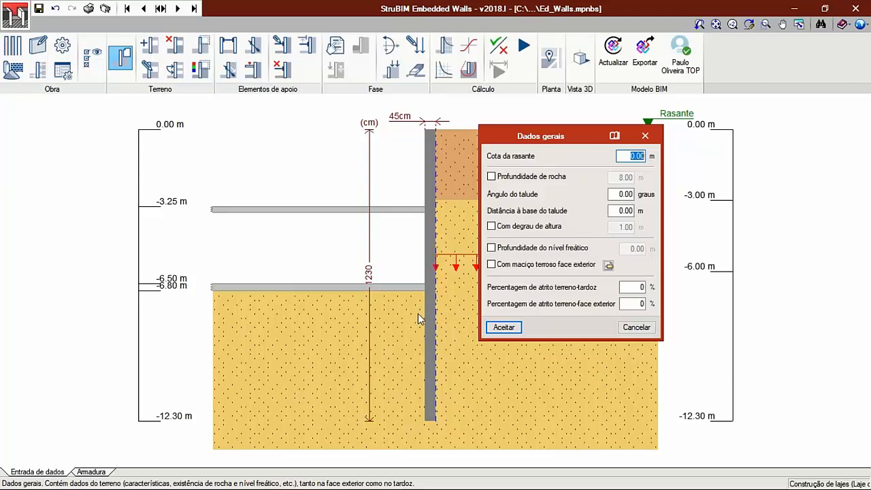
{"action": "left_click", "coordinate": [637, 328]}
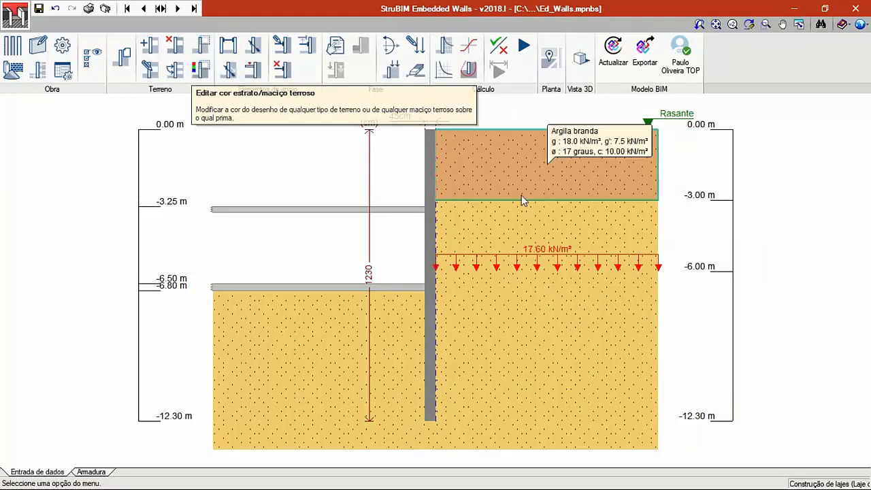
- Examine the Argila dura stratum's soil properties and the project soil values available for import, closing without changes
{"action": "left_click", "coordinate": [156, 76]}
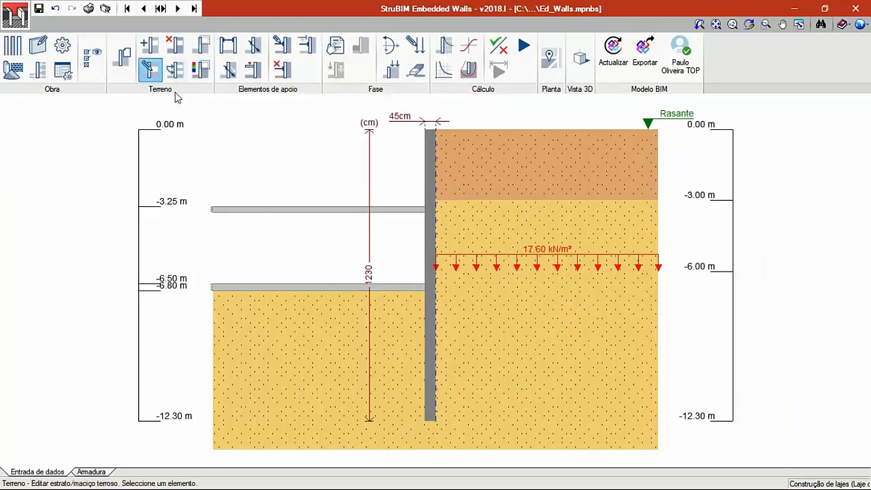
{"action": "left_click", "coordinate": [521, 278]}
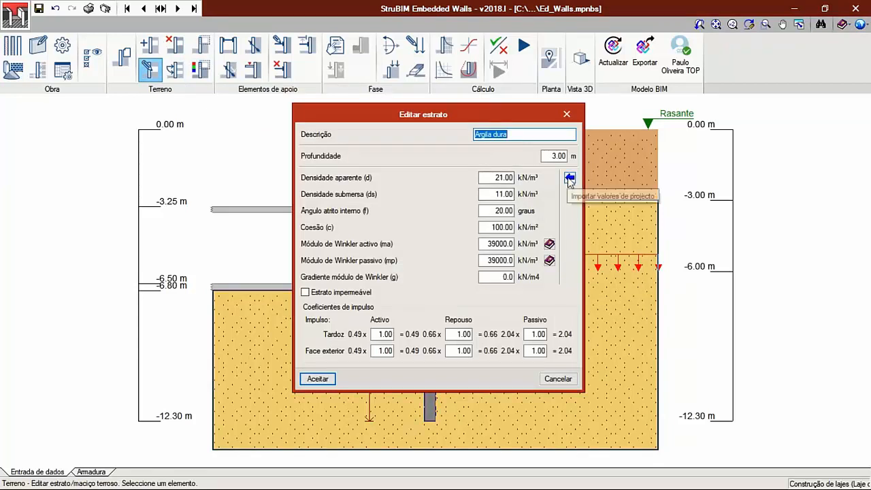
{"action": "left_click", "coordinate": [569, 178]}
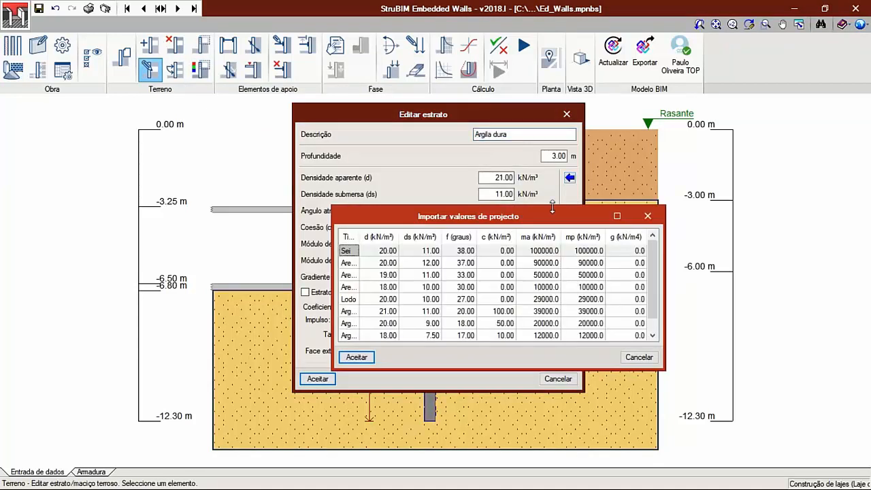
{"action": "left_click_drag", "start_coordinate": [560, 207], "coordinate": [581, 183]}
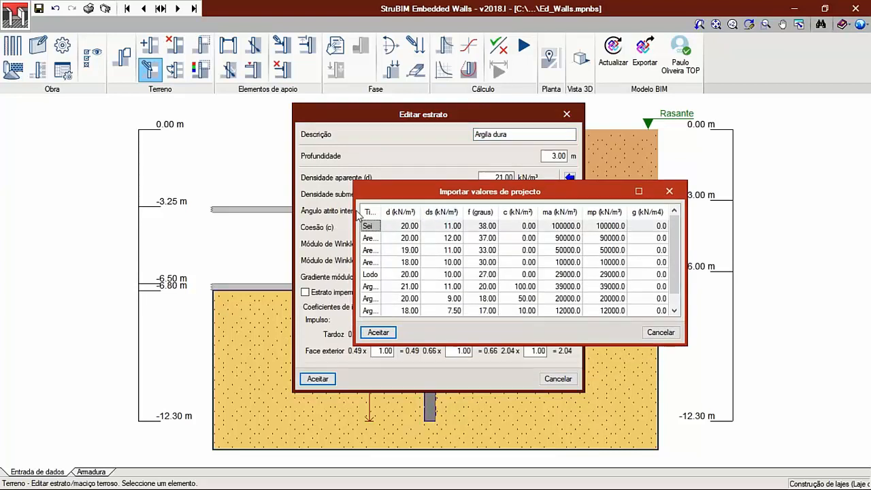
{"action": "left_click_drag", "start_coordinate": [340, 210], "coordinate": [276, 215]}
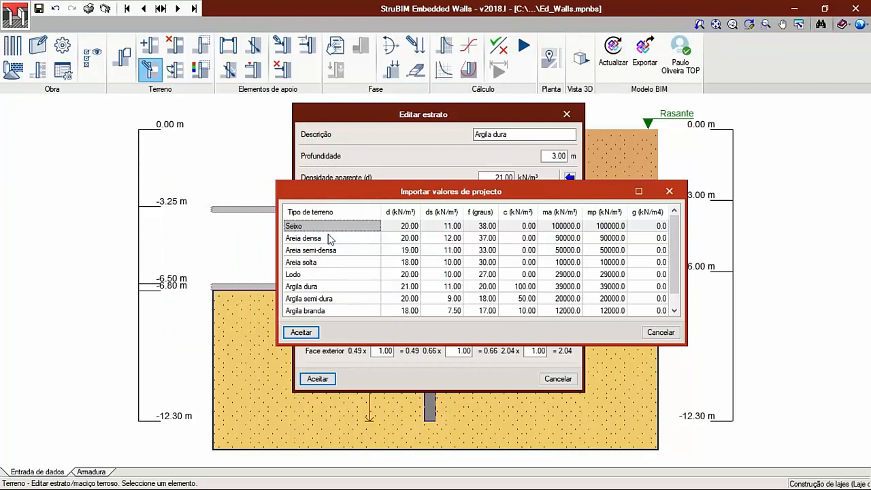
{"action": "scroll", "coordinate": [329, 282], "scroll_direction": "down", "scroll_amount": 1}
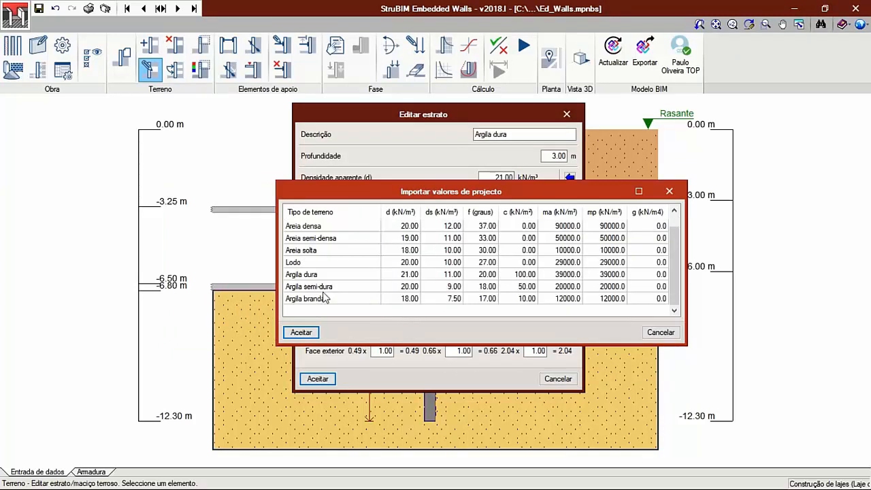
{"action": "left_click", "coordinate": [660, 333]}
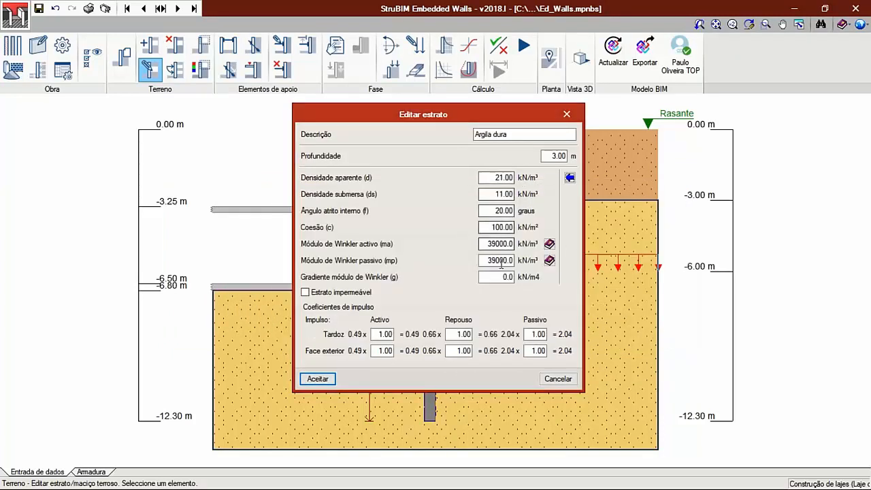
{"action": "left_click_drag", "start_coordinate": [477, 110], "coordinate": [296, 110]}
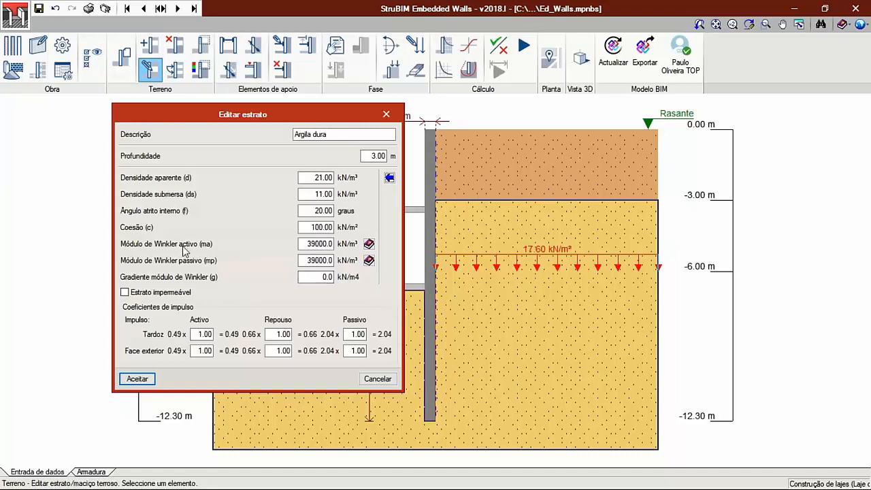
{"action": "left_click", "coordinate": [378, 379]}
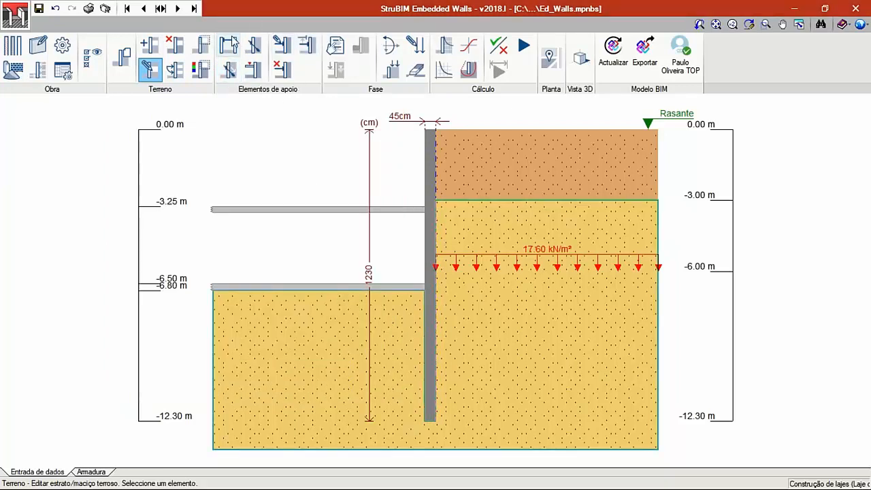
- Go back to the base slab construction phase and review its phase description without changes
{"action": "left_click", "coordinate": [144, 8]}
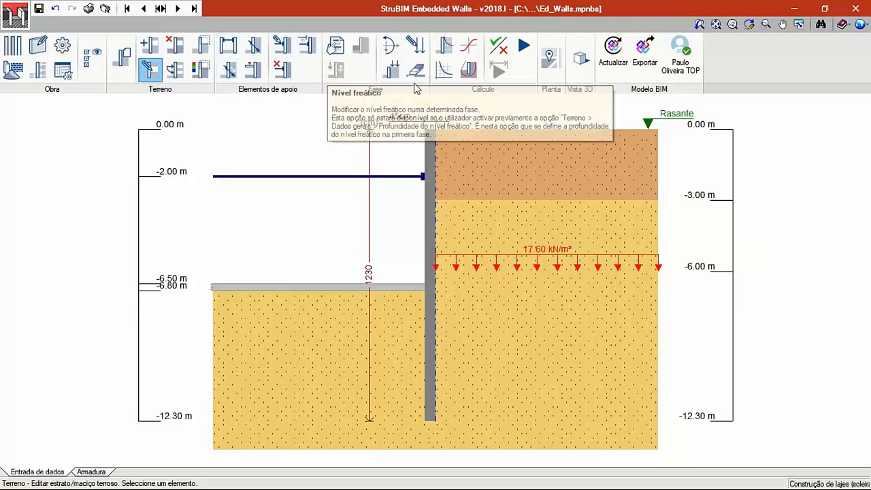
{"action": "left_click", "coordinate": [338, 49]}
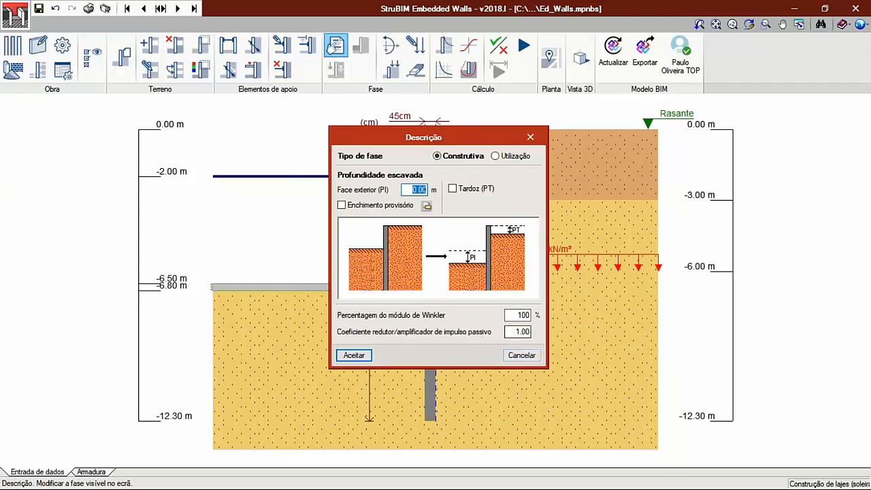
{"action": "left_click", "coordinate": [529, 357]}
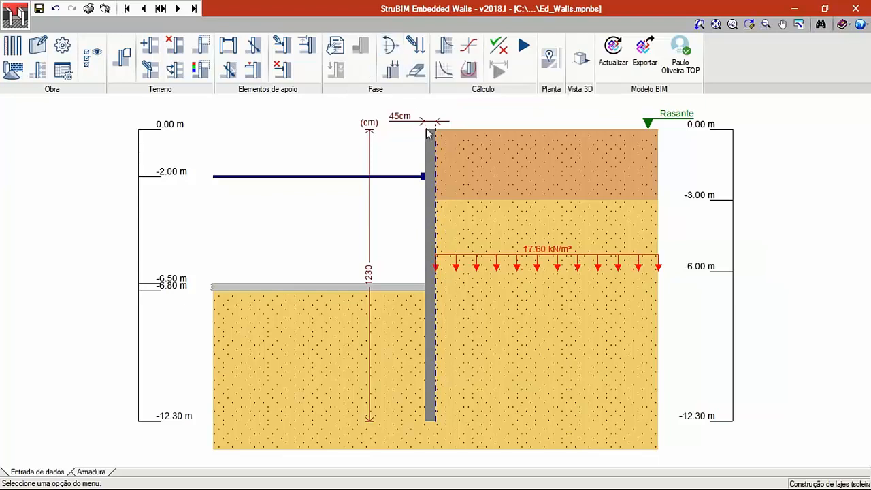
- Review the load increments that can be applied at the wall crown or a given level, and cancel
{"action": "left_click", "coordinate": [390, 45]}
{"action": "left_click_drag", "start_coordinate": [410, 105], "coordinate": [261, 91]}
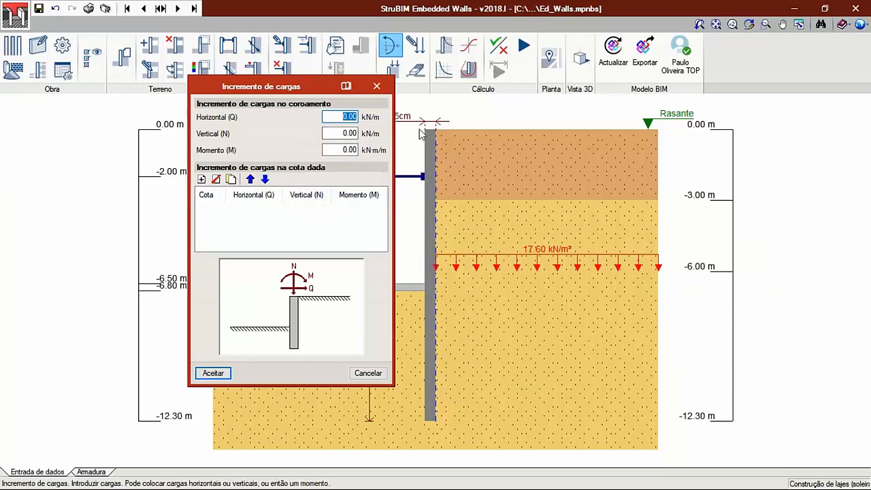
{"action": "left_click", "coordinate": [367, 372]}
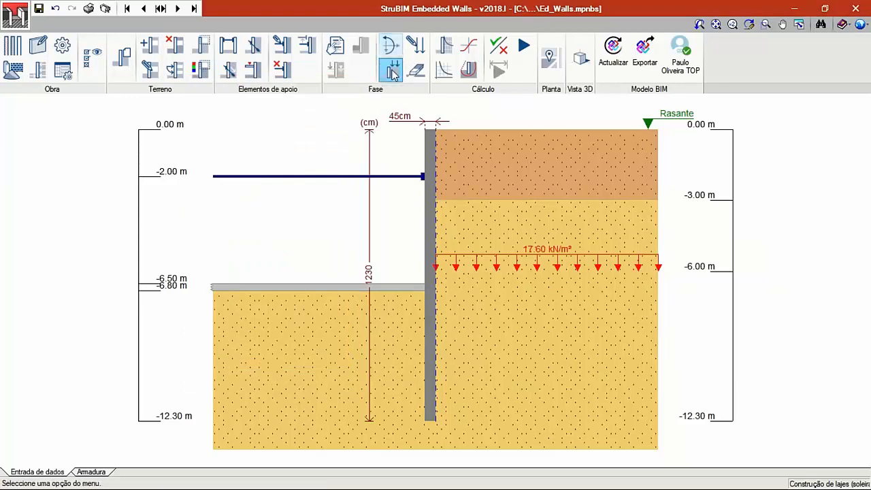
- Review the point, linear, strip and uniform load types available for a new backfill load, and cancel without adding one
{"action": "left_click", "coordinate": [393, 72]}
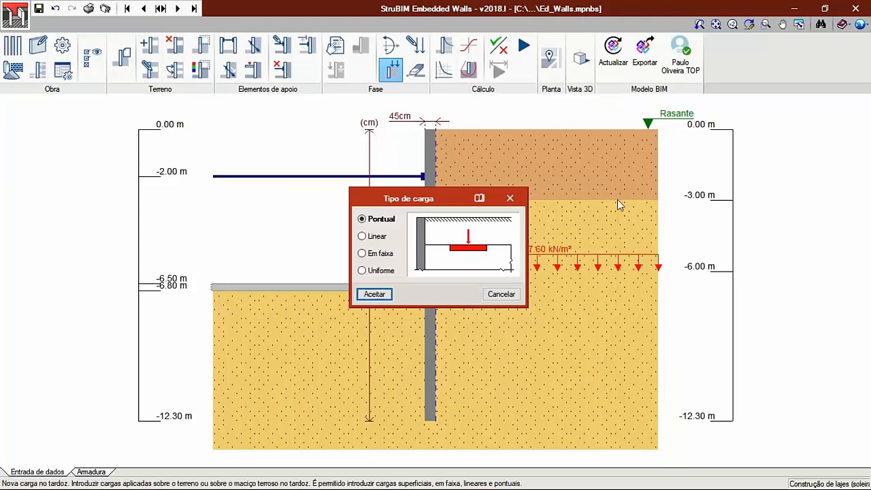
{"action": "left_click", "coordinate": [376, 236]}
{"action": "left_click", "coordinate": [379, 253]}
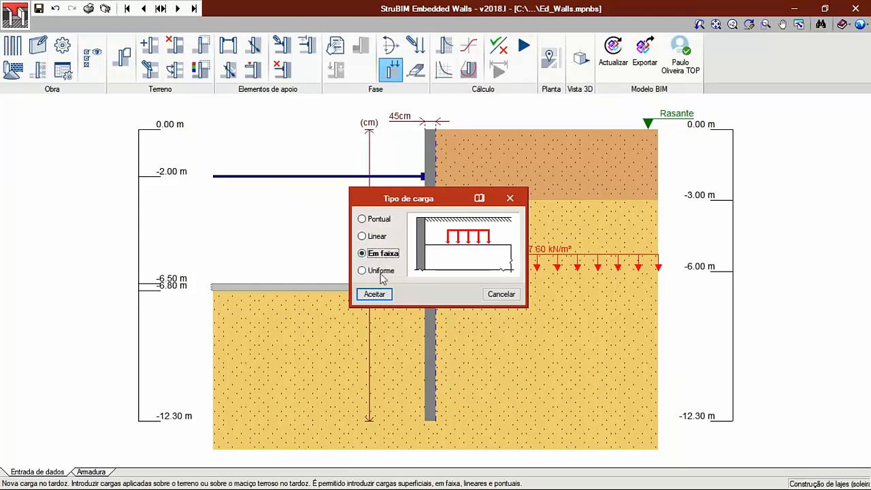
{"action": "left_click", "coordinate": [378, 237]}
{"action": "left_click", "coordinate": [376, 219]}
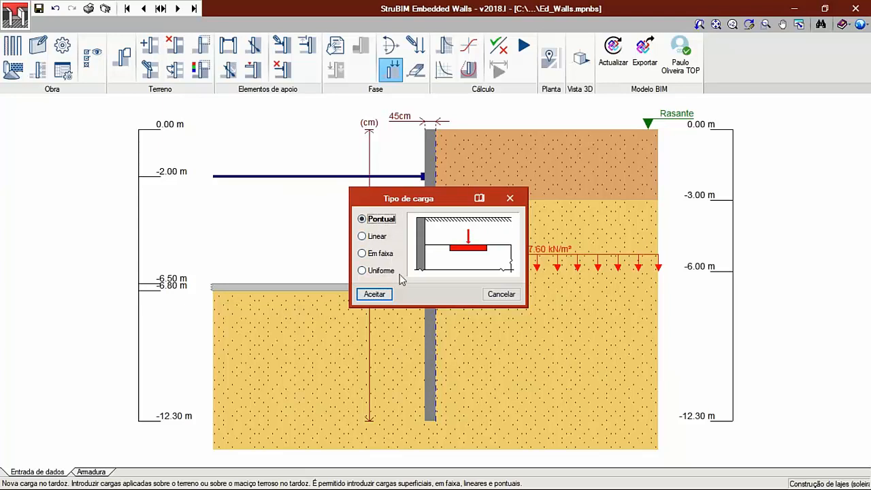
{"action": "left_click", "coordinate": [502, 294]}
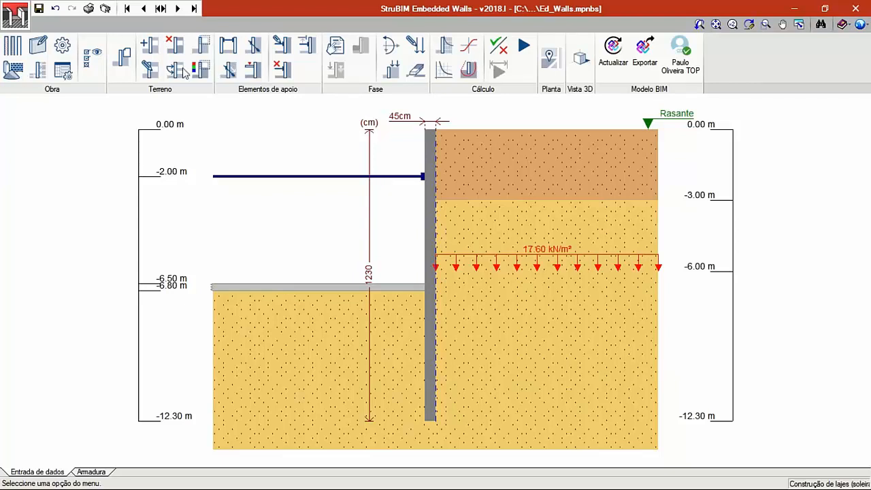
- Rename the strut placement phase to "Colocação de ancoragem na cota -2.00 m" and make it the current phase
{"action": "left_click", "coordinate": [161, 8]}
{"action": "left_click", "coordinate": [349, 223]}
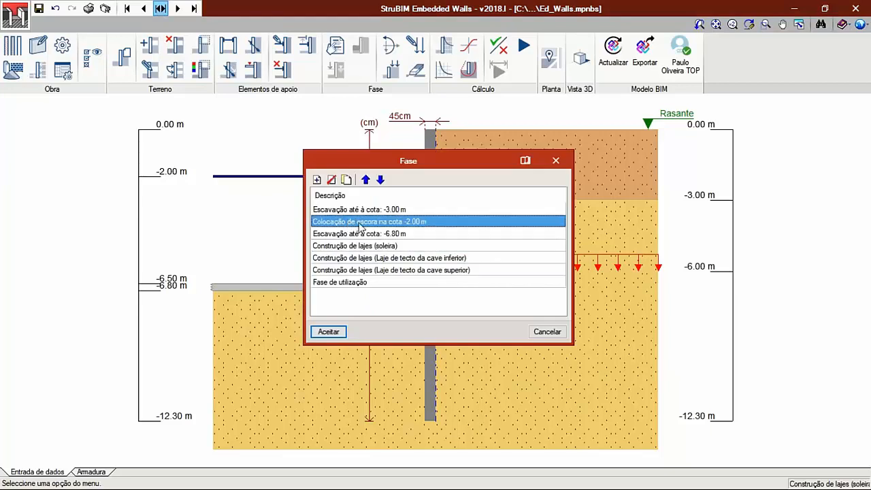
{"action": "left_click", "coordinate": [370, 229]}
{"action": "left_click_drag", "start_coordinate": [379, 229], "coordinate": [358, 229]}
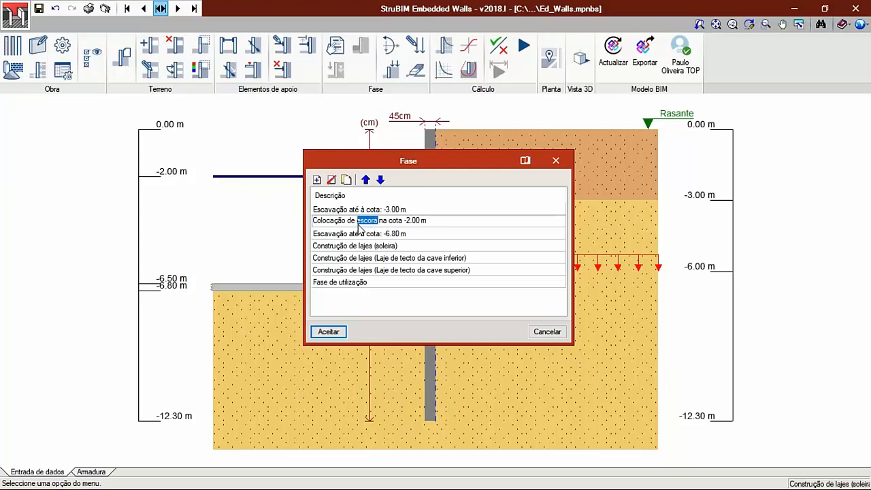
{"action": "type", "text": "ancorage"}
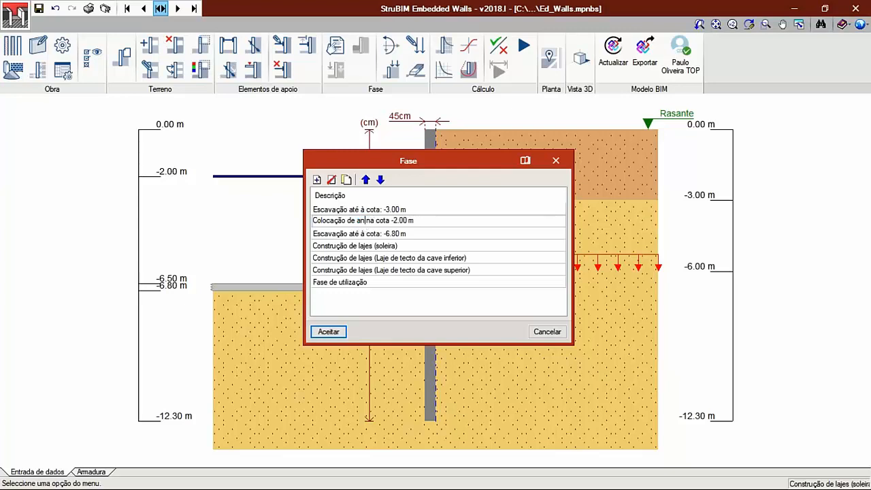
{"action": "type", "text": "m"}
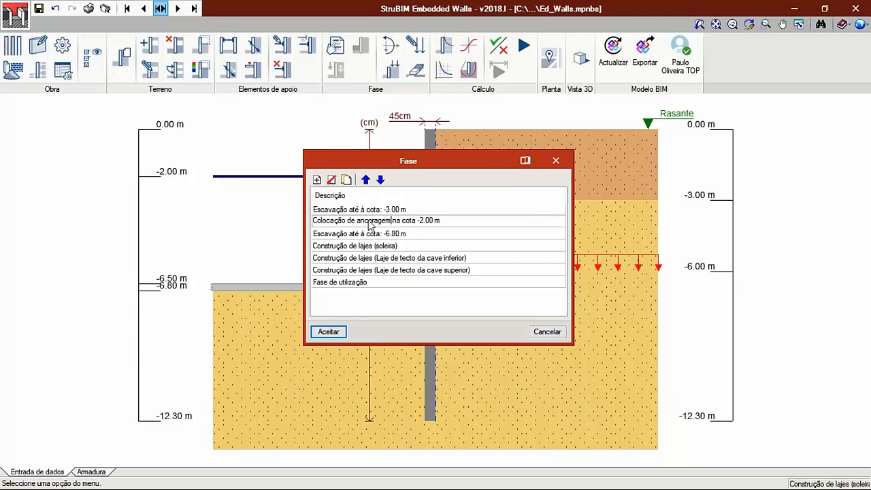
{"action": "left_click", "coordinate": [342, 331]}
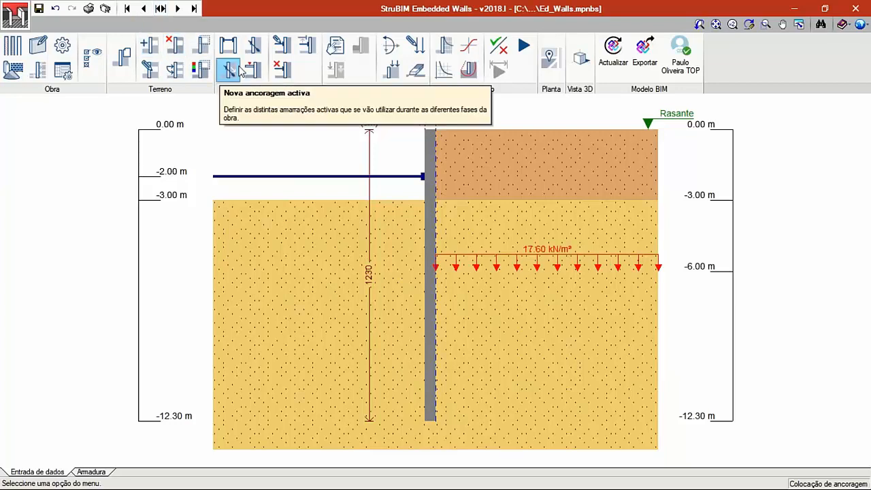
- Check the properties of the strut at level -2.00 m without changing them, and delete that strut
{"action": "left_click", "coordinate": [281, 45]}
{"action": "left_click", "coordinate": [325, 177]}
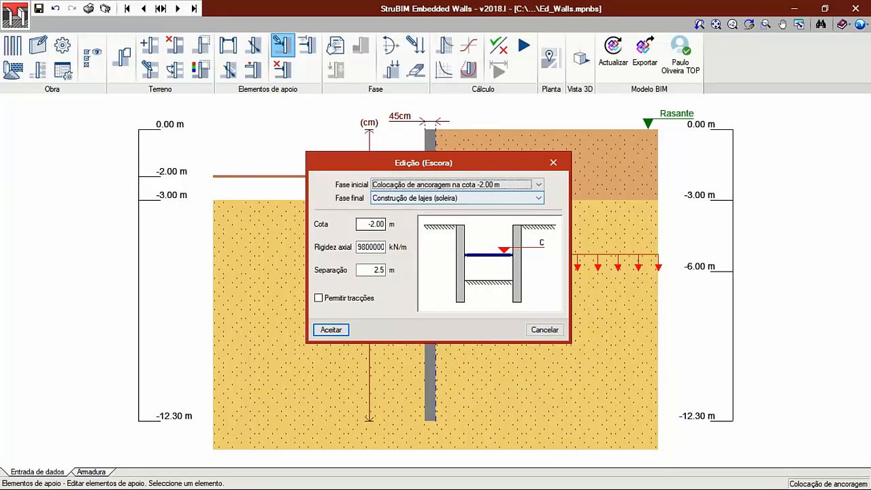
{"action": "left_click", "coordinate": [542, 330]}
{"action": "left_click", "coordinate": [282, 68]}
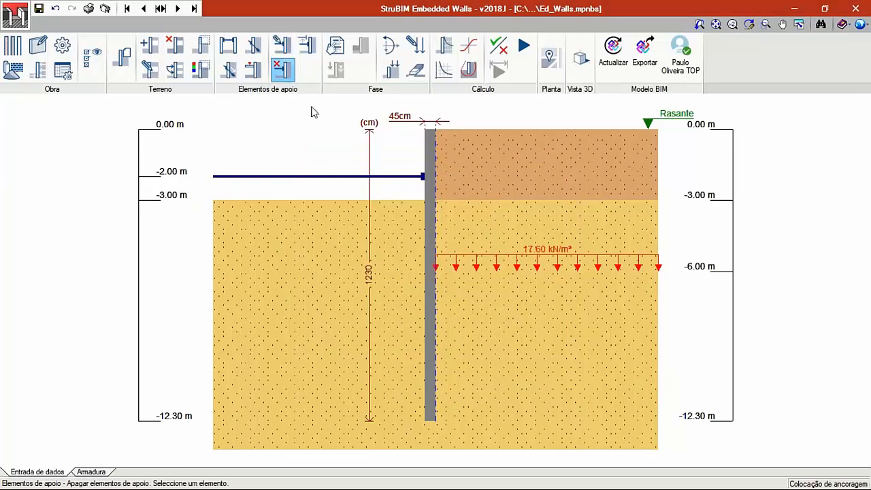
{"action": "left_click", "coordinate": [352, 176]}
{"action": "left_click", "coordinate": [367, 282]}
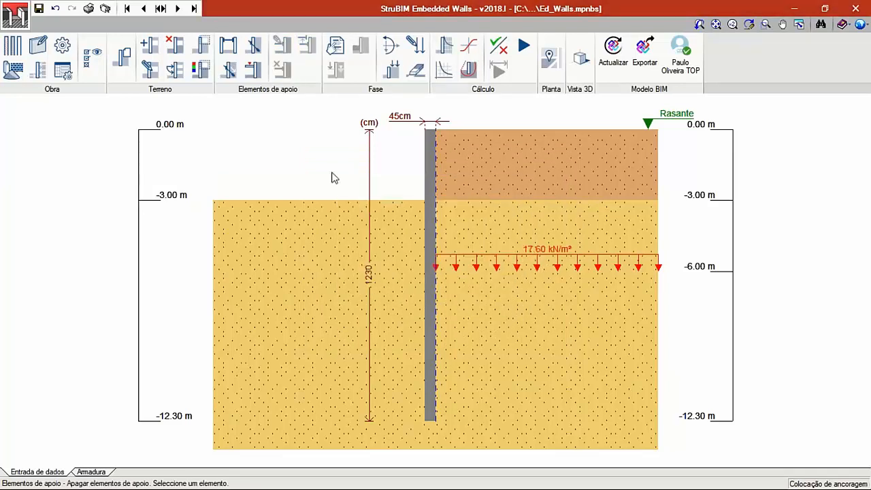
- Add an active anchor at level -2.00 m, with "Construção de lajes (Laje de tecto da cave superior)" as its final phase
{"action": "left_click", "coordinate": [229, 71]}
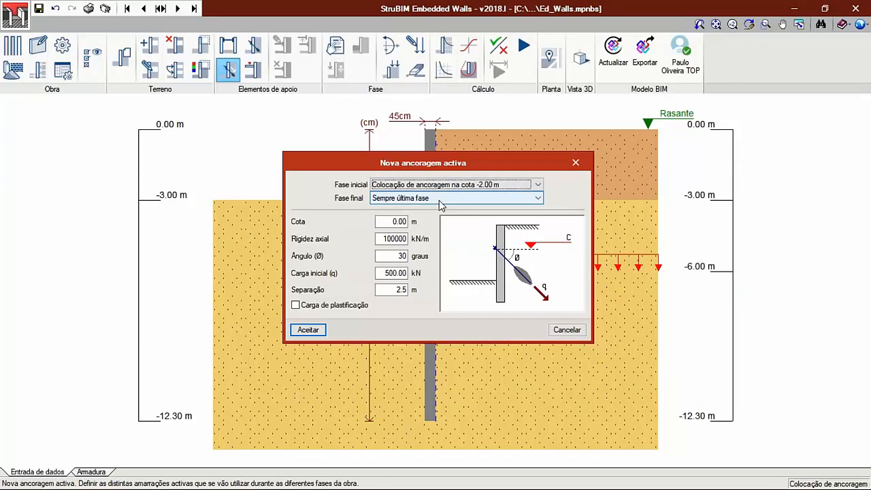
{"action": "left_click", "coordinate": [440, 200]}
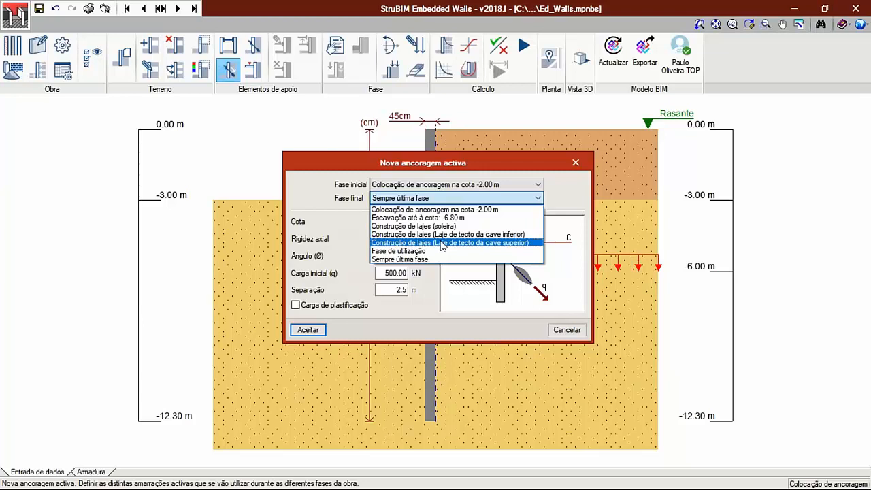
{"action": "left_click", "coordinate": [442, 243]}
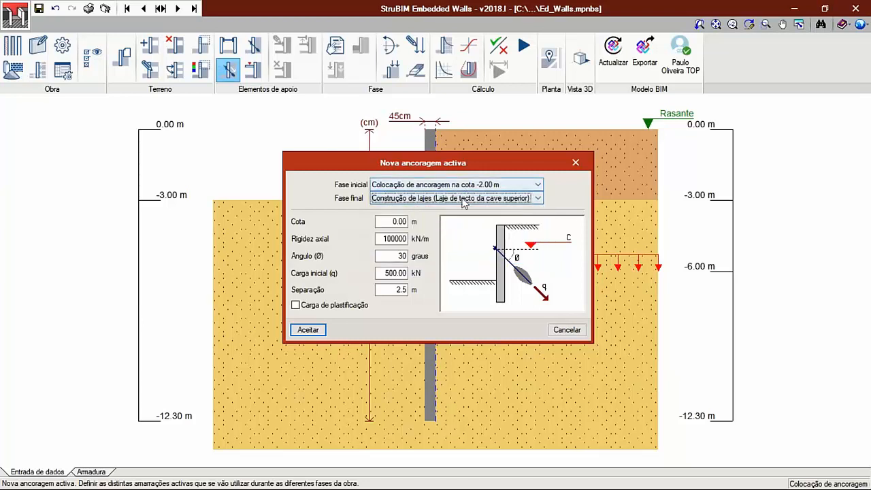
{"action": "key", "text": "Tab"}
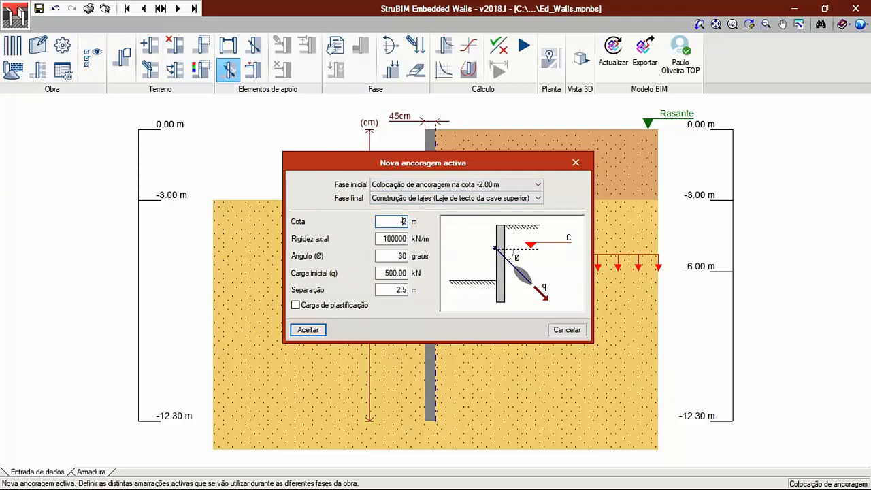
{"action": "left_click_drag", "start_coordinate": [383, 273], "coordinate": [409, 274]}
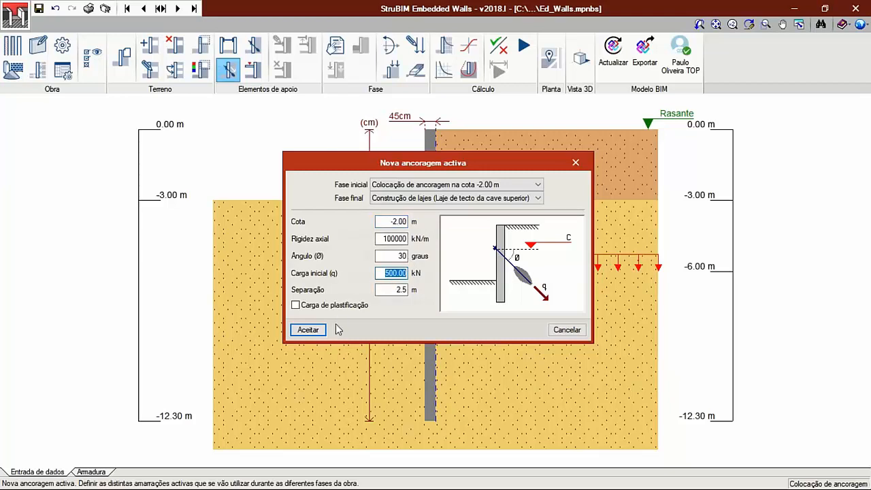
{"action": "left_click", "coordinate": [307, 329]}
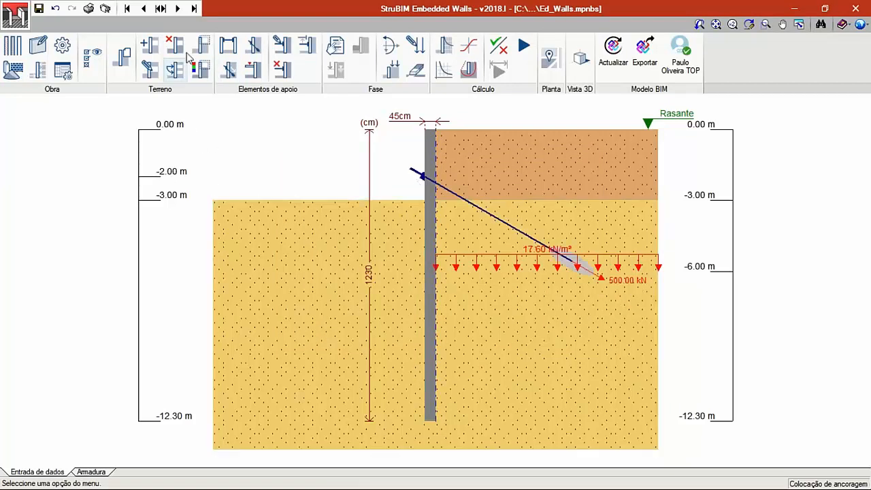
- Go forward through the construction phases up to "Fase de utilização" to check in which ones the anchor is active
{"action": "left_click", "coordinate": [178, 10]}
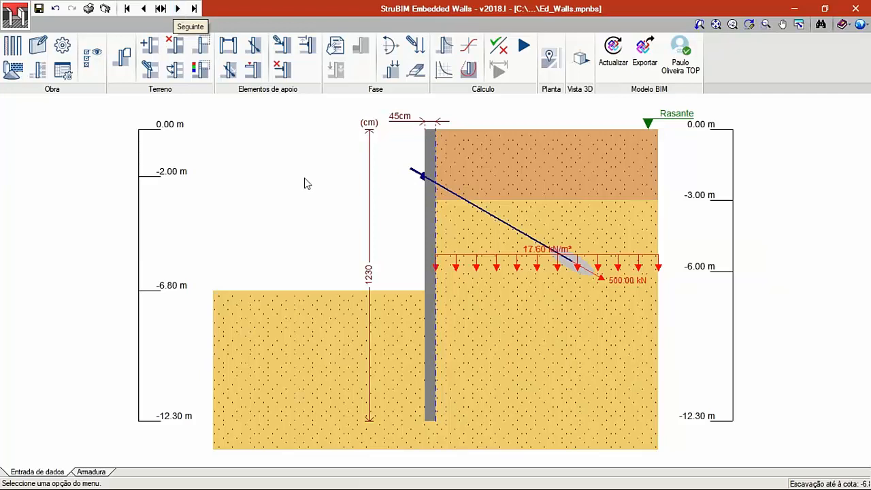
{"action": "left_click", "coordinate": [178, 9]}
{"action": "left_click", "coordinate": [177, 9]}
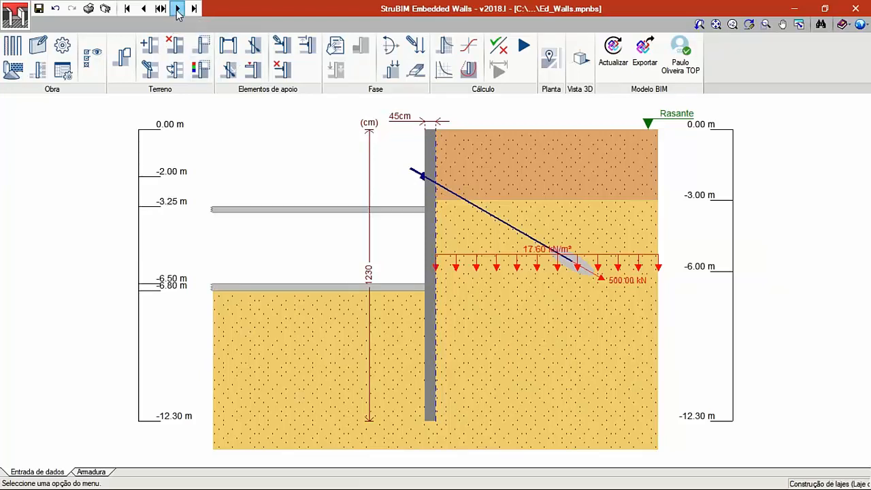
{"action": "left_click", "coordinate": [177, 9]}
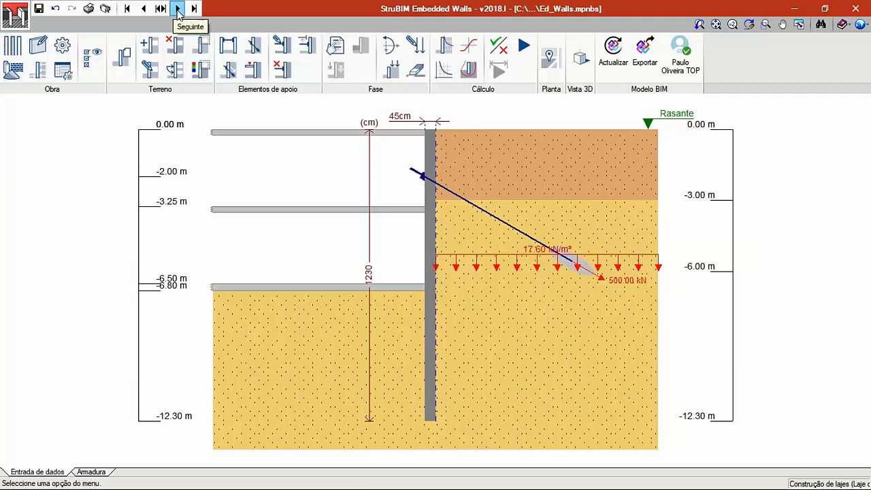
{"action": "left_click", "coordinate": [177, 10]}
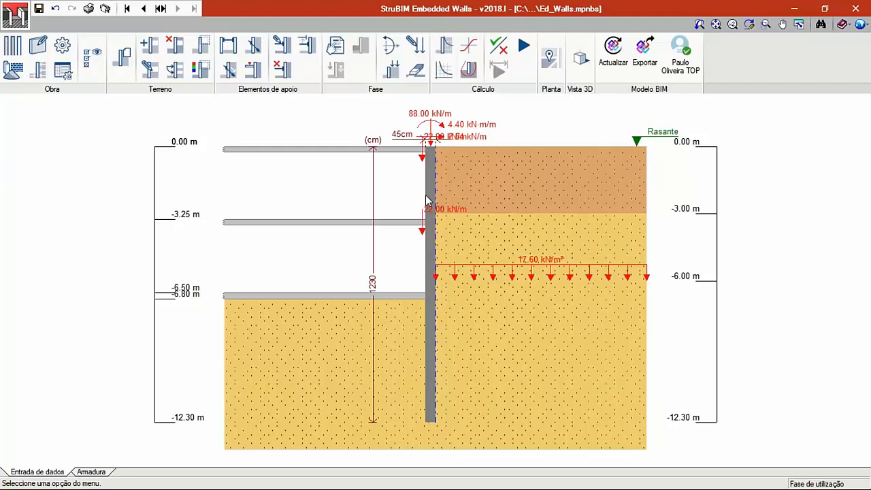
- Return to the upper basement slab phase and review the active anchor's data, cancelling without changes
{"action": "left_click", "coordinate": [143, 9]}
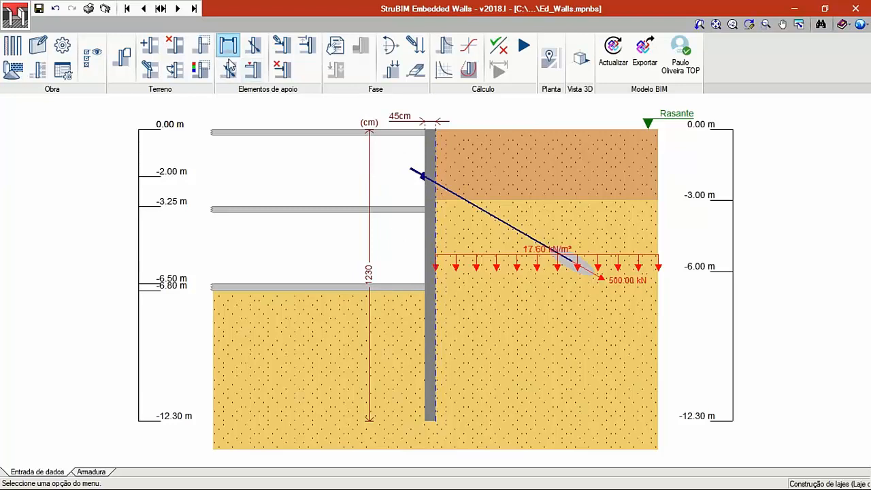
{"action": "left_click", "coordinate": [282, 44]}
{"action": "left_click", "coordinate": [420, 177]}
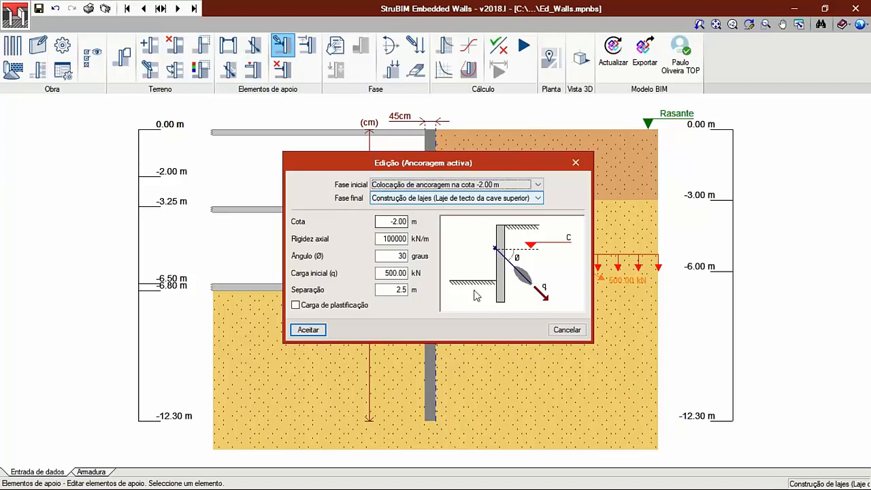
{"action": "left_click", "coordinate": [565, 330]}
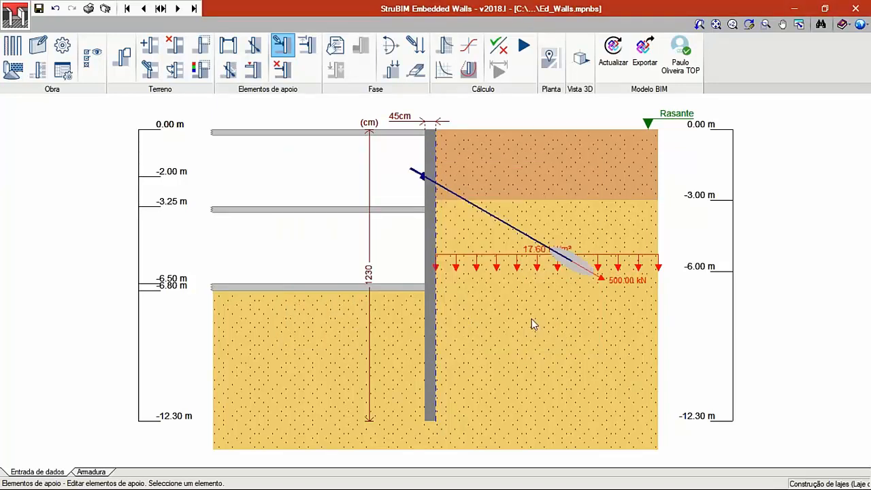
- Run the complete wall design for all 7 construction phases, covering both geometry and reinforcement
{"action": "left_click", "coordinate": [523, 45]}
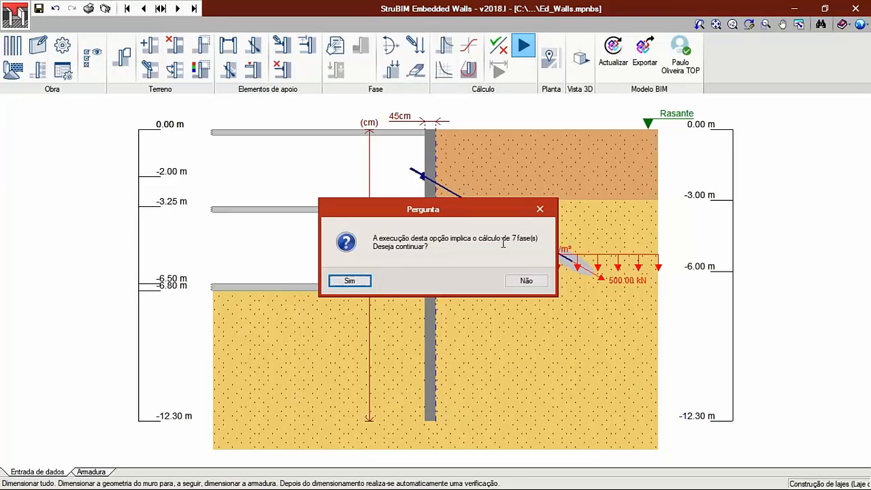
{"action": "left_click", "coordinate": [356, 280]}
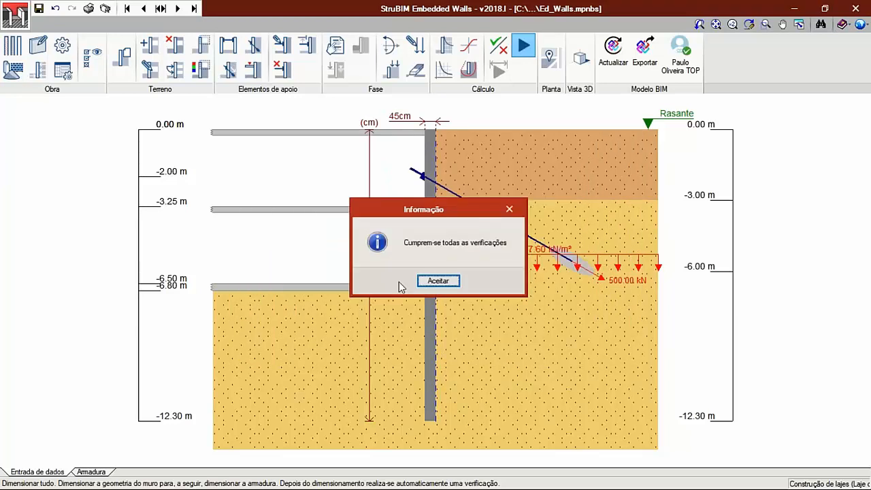
{"action": "left_click", "coordinate": [446, 283]}
- Open the design report, examine the reinforcement and all its verifications down to the additional information, and close it
{"action": "left_click", "coordinate": [353, 279]}
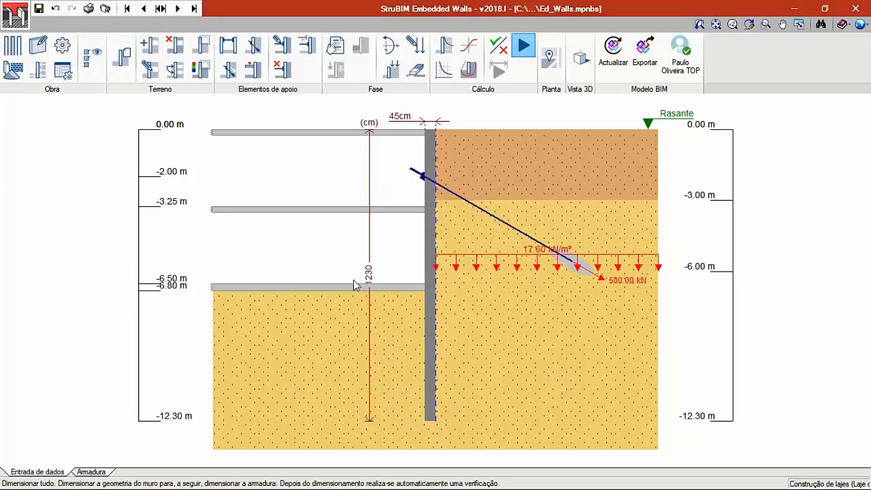
{"action": "scroll", "coordinate": [327, 170], "scroll_direction": "down", "scroll_amount": 3}
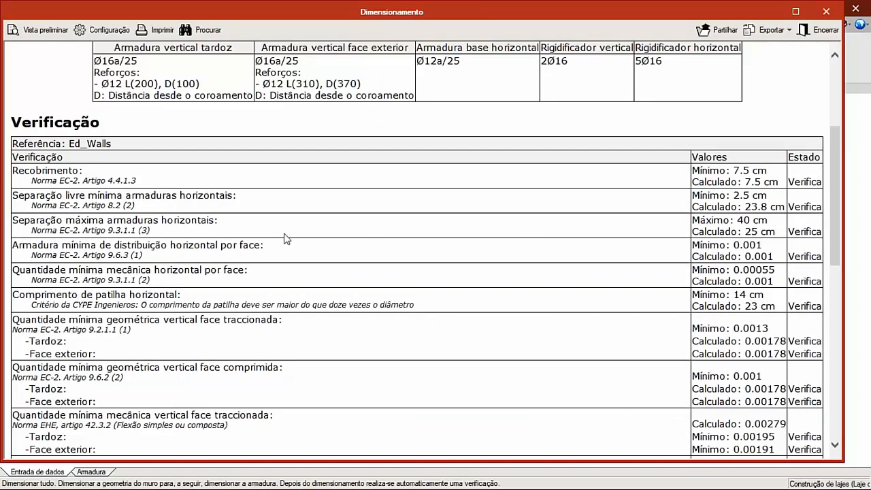
{"action": "scroll", "coordinate": [293, 239], "scroll_direction": "down", "scroll_amount": 1}
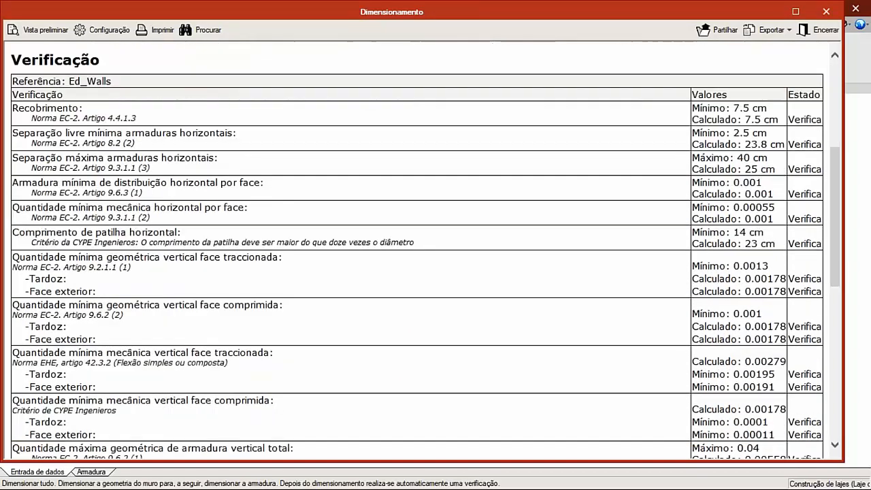
{"action": "scroll", "coordinate": [295, 240], "scroll_direction": "down", "scroll_amount": 1}
{"action": "scroll", "coordinate": [295, 240], "scroll_direction": "down", "scroll_amount": 3}
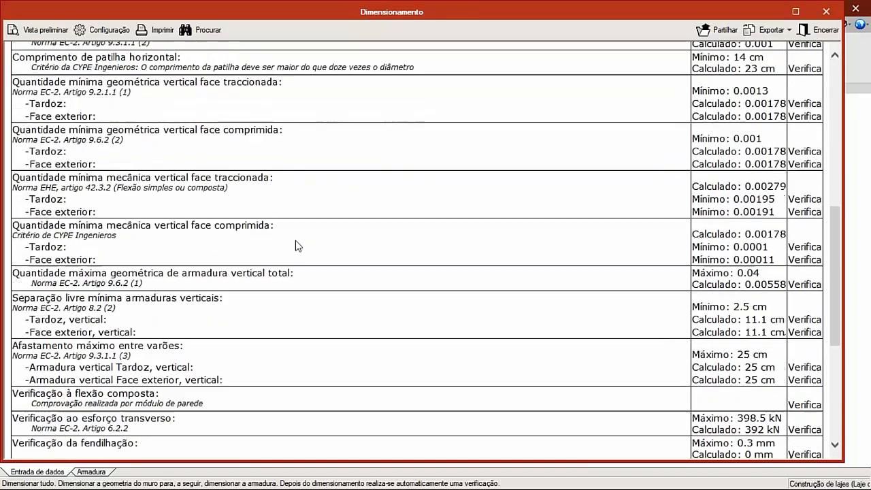
{"action": "scroll", "coordinate": [296, 247], "scroll_direction": "down", "scroll_amount": 1}
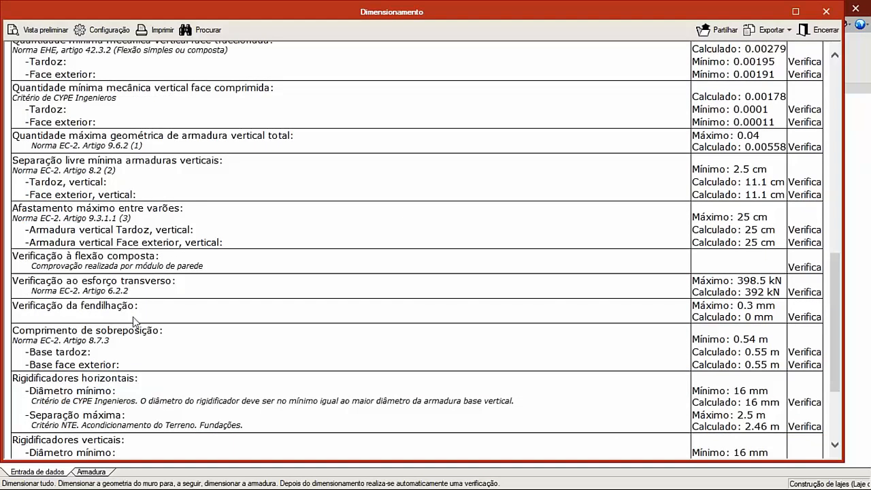
{"action": "scroll", "coordinate": [176, 337], "scroll_direction": "down", "scroll_amount": 3}
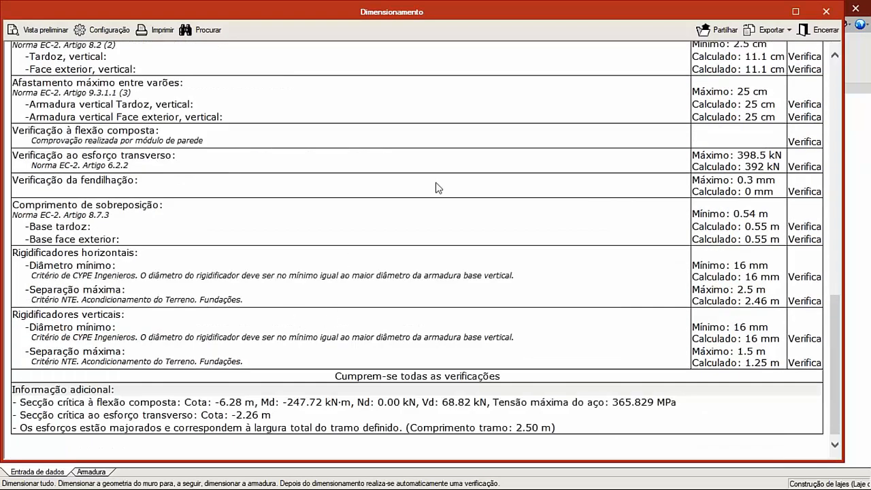
{"action": "left_click", "coordinate": [811, 30]}
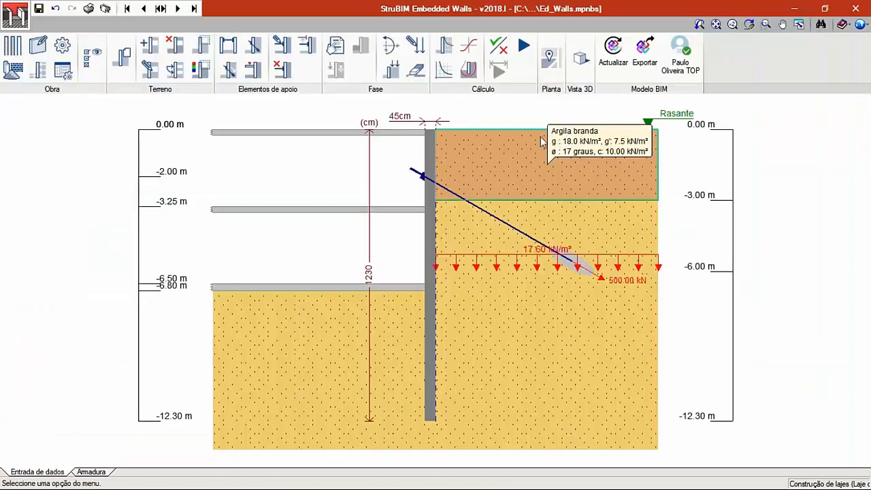
- Display the current phase's displacement graph and enable its X values in the graph configuration
{"action": "left_click", "coordinate": [443, 46]}
{"action": "scroll", "coordinate": [381, 192], "scroll_direction": "down", "scroll_amount": 1}
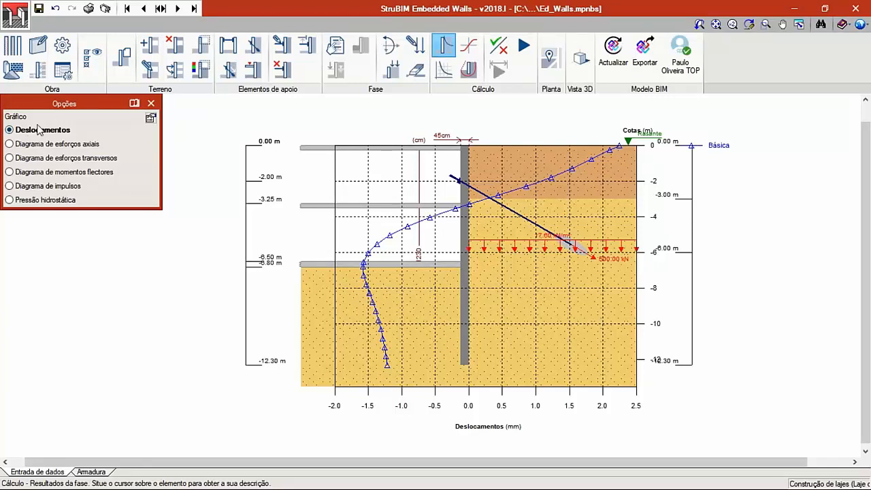
{"action": "left_click_drag", "start_coordinate": [50, 109], "coordinate": [76, 116]}
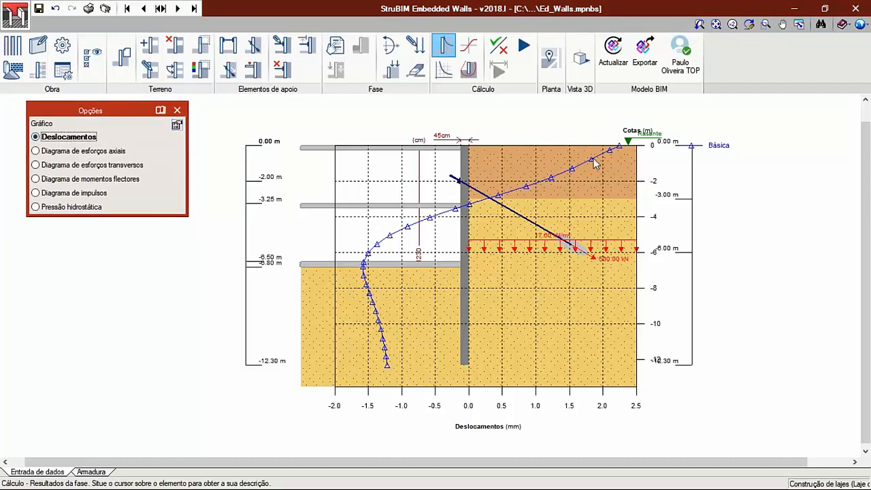
{"action": "left_click", "coordinate": [177, 125]}
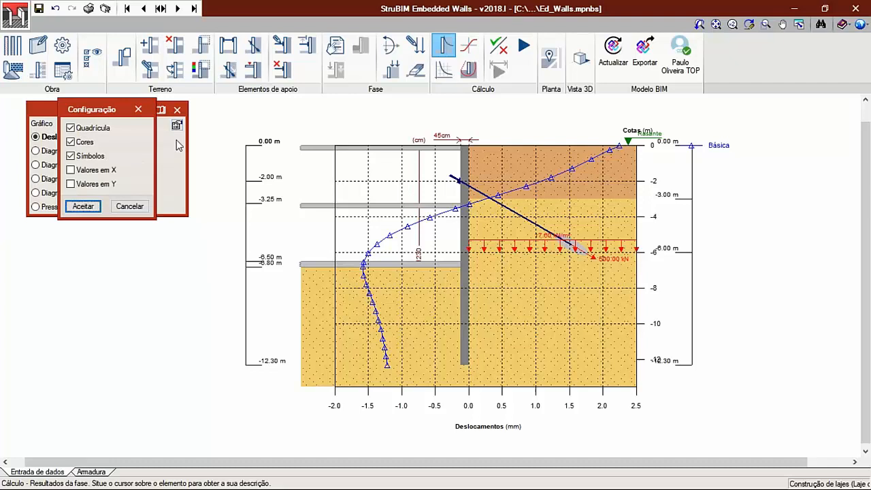
{"action": "left_click", "coordinate": [71, 170]}
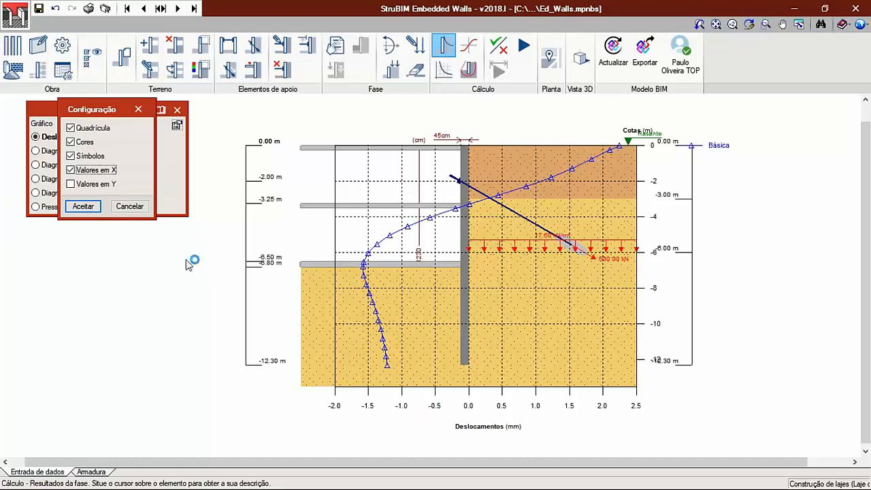
{"action": "left_click", "coordinate": [83, 205]}
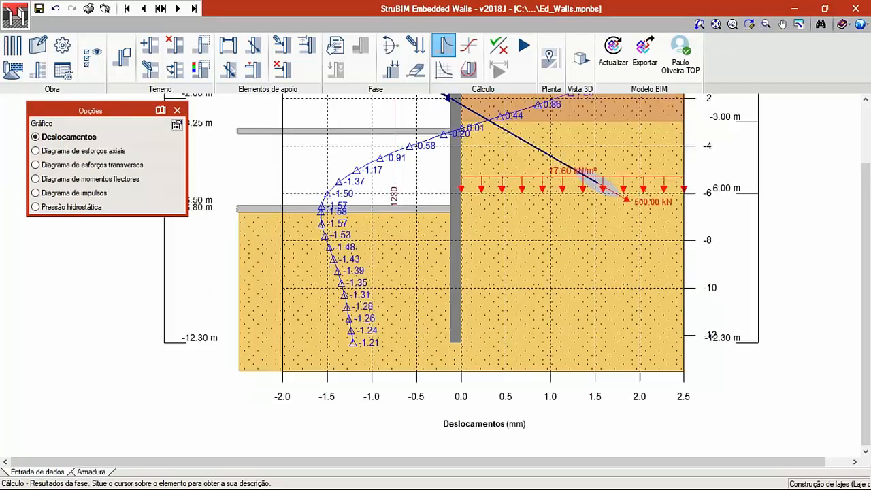
{"action": "middle_click_drag", "start_coordinate": [436, 158], "coordinate": [454, 185]}
{"action": "scroll", "coordinate": [441, 191], "scroll_direction": "down", "scroll_amount": 1}
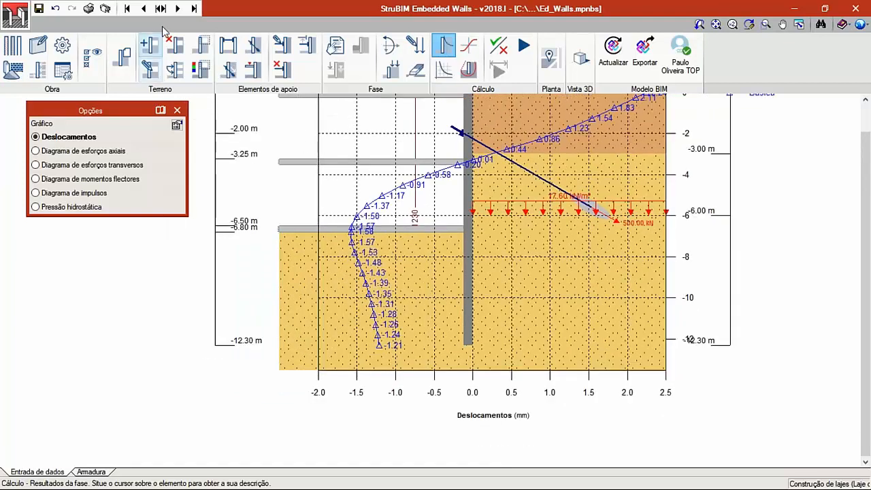
- Compare displacements from the -3.00 m excavation phase forward to the lower basement ceiling slab phase, and show that phase's bending moment diagram
{"action": "left_click", "coordinate": [143, 8]}
{"action": "left_click", "coordinate": [144, 8]}
{"action": "left_click", "coordinate": [143, 8]}
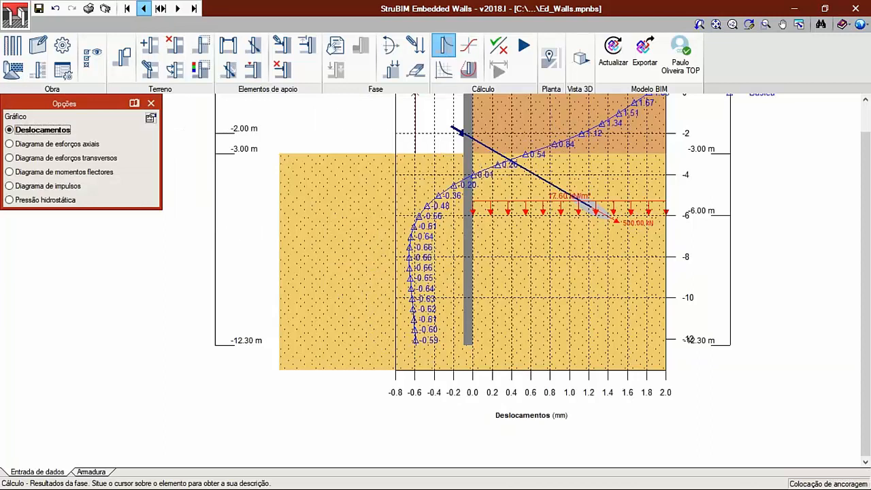
{"action": "left_click", "coordinate": [143, 8]}
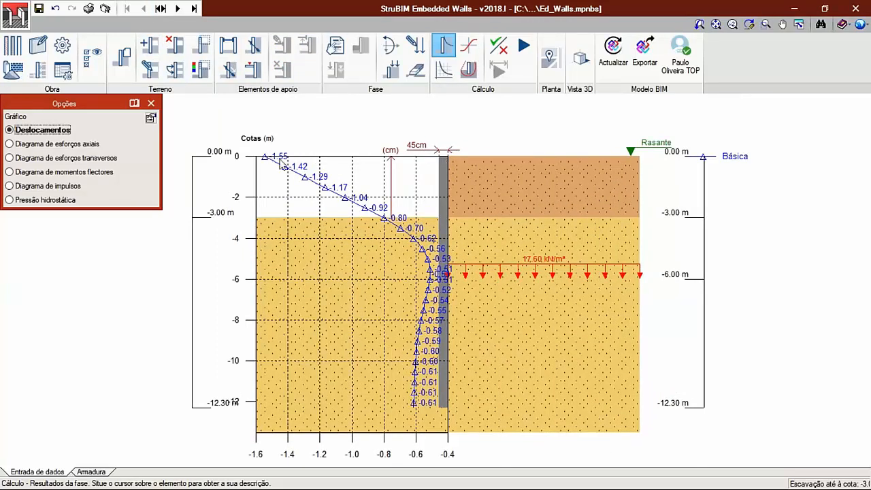
{"action": "scroll", "coordinate": [267, 166], "scroll_direction": "up", "scroll_amount": 2}
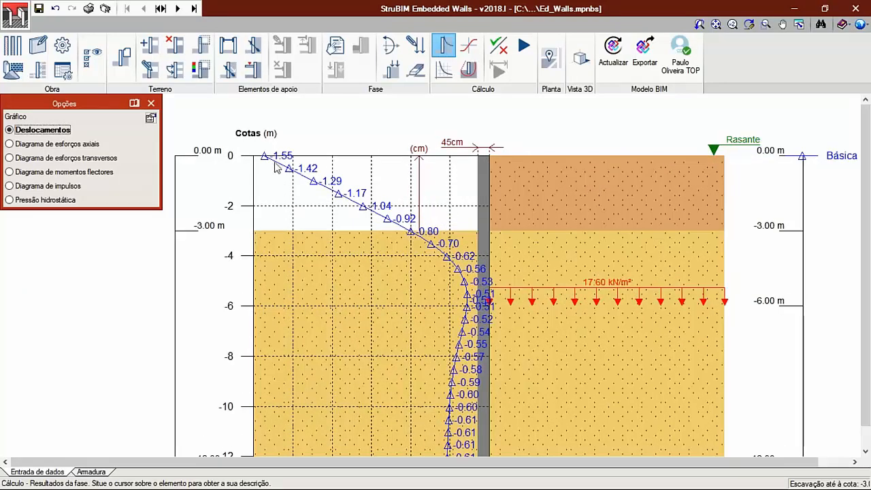
{"action": "scroll", "coordinate": [364, 172], "scroll_direction": "down", "scroll_amount": 2}
{"action": "left_click", "coordinate": [177, 8]}
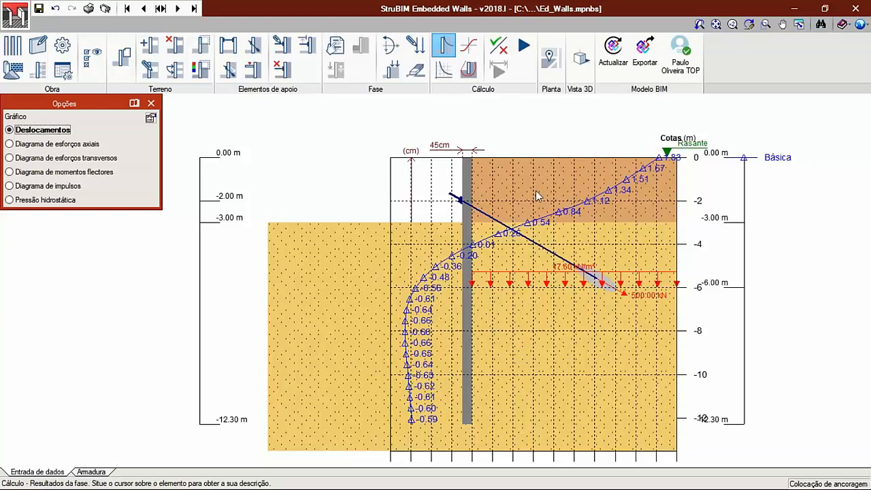
{"action": "left_click", "coordinate": [179, 8]}
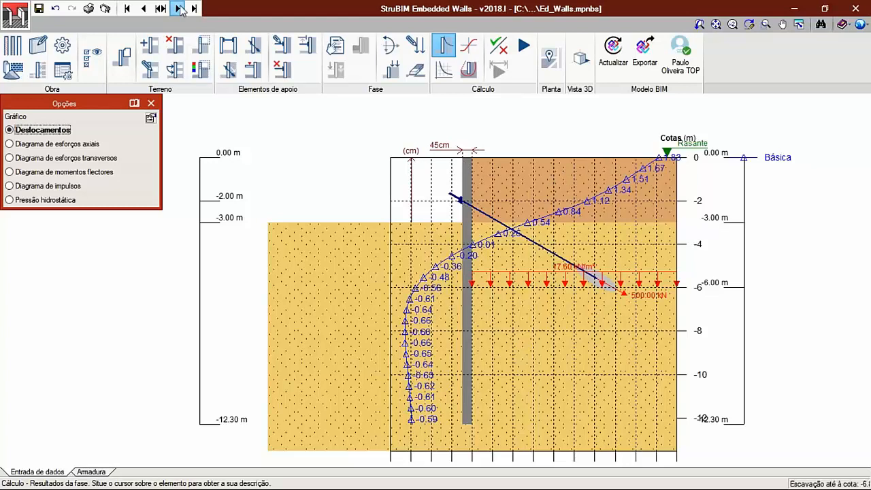
{"action": "left_click", "coordinate": [179, 8]}
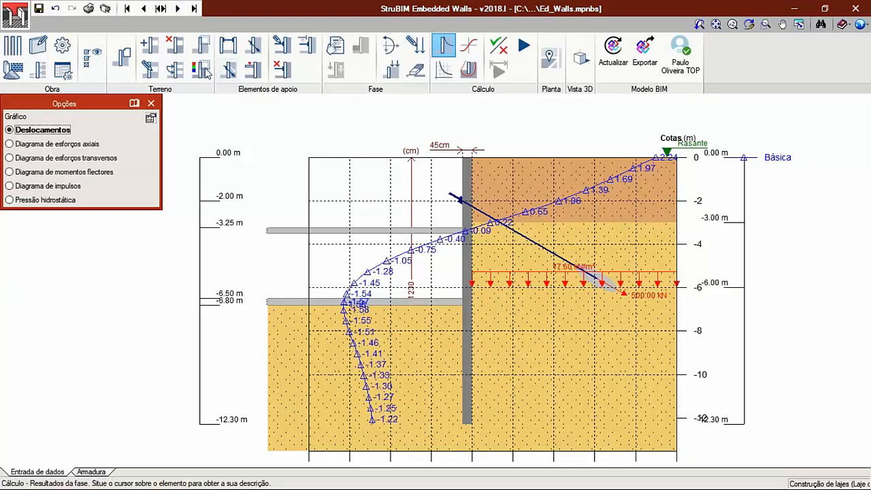
{"action": "left_click", "coordinate": [32, 175]}
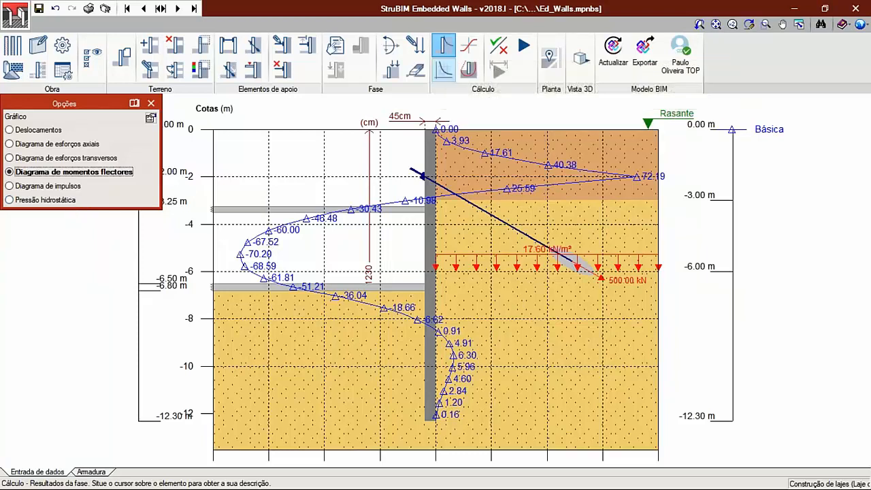
- Open the combined diagrams of all phases enlarged and plot displacements only for the -3.00 m excavation and "Fase de utilização"
{"action": "left_click", "coordinate": [444, 69]}
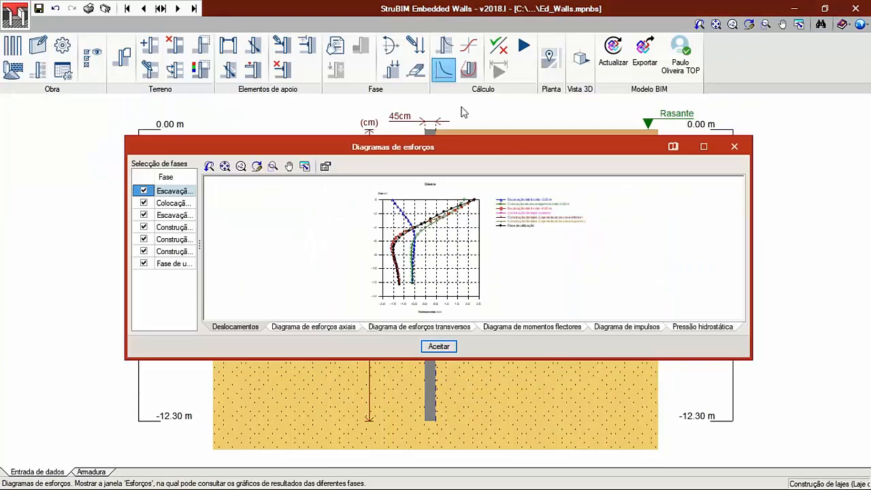
{"action": "left_click", "coordinate": [703, 147]}
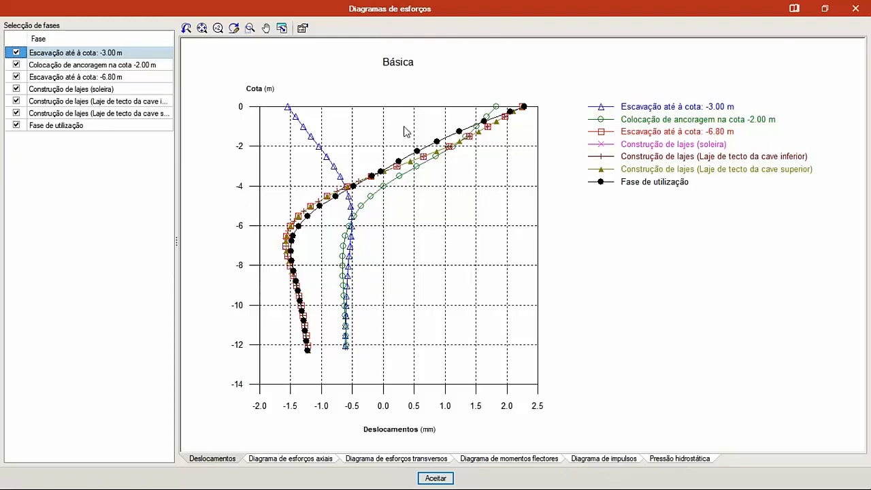
{"action": "left_click", "coordinate": [16, 76]}
{"action": "left_click", "coordinate": [15, 89]}
{"action": "left_click", "coordinate": [16, 64]}
{"action": "left_click", "coordinate": [16, 100]}
{"action": "left_click", "coordinate": [17, 113]}
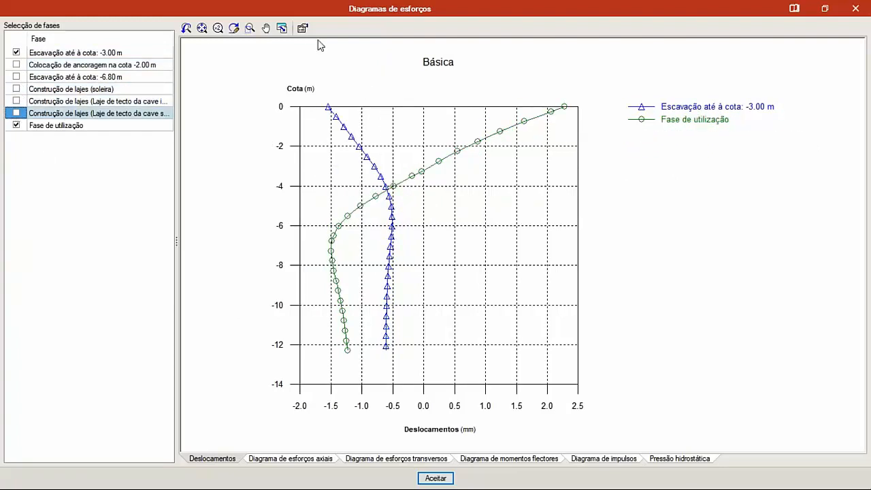
- Show the displacement values on the combined diagram's curves, reselect all construction phases, and close the diagrams
{"action": "left_click", "coordinate": [302, 28]}
{"action": "left_click", "coordinate": [416, 259]}
{"action": "left_click", "coordinate": [414, 294]}
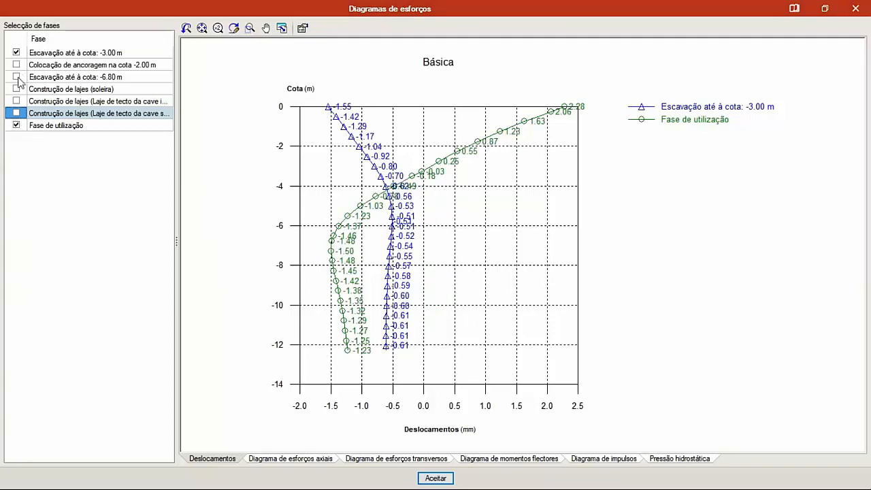
{"action": "right_click", "coordinate": [14, 31]}
{"action": "left_click", "coordinate": [41, 38]}
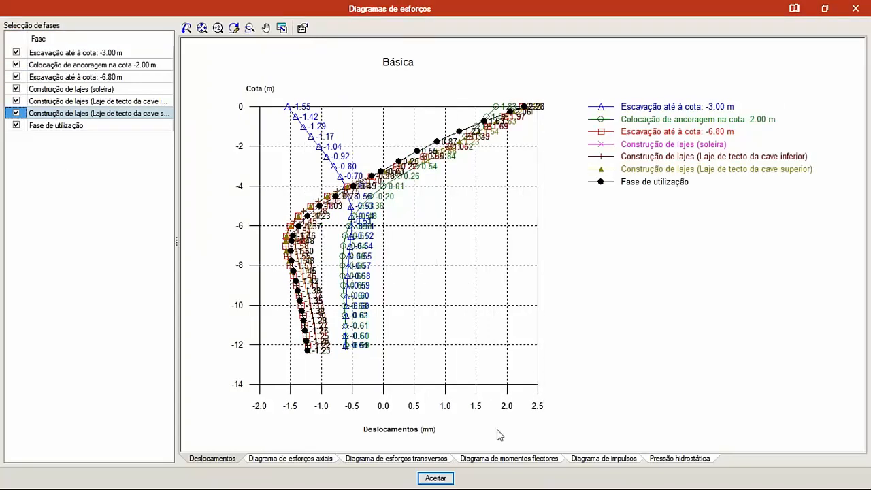
{"action": "left_click", "coordinate": [449, 478]}
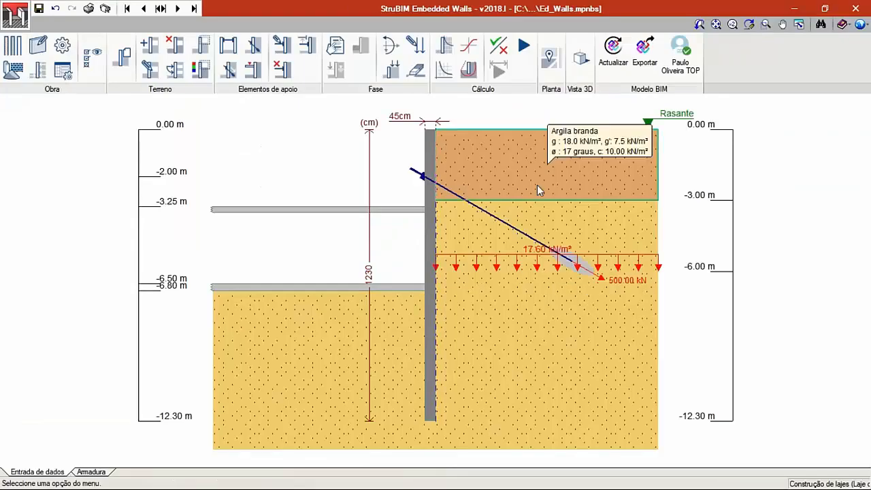
- Open the ground behaviour graphs for all phases enlarged, review the curves, and close them
{"action": "left_click", "coordinate": [467, 53]}
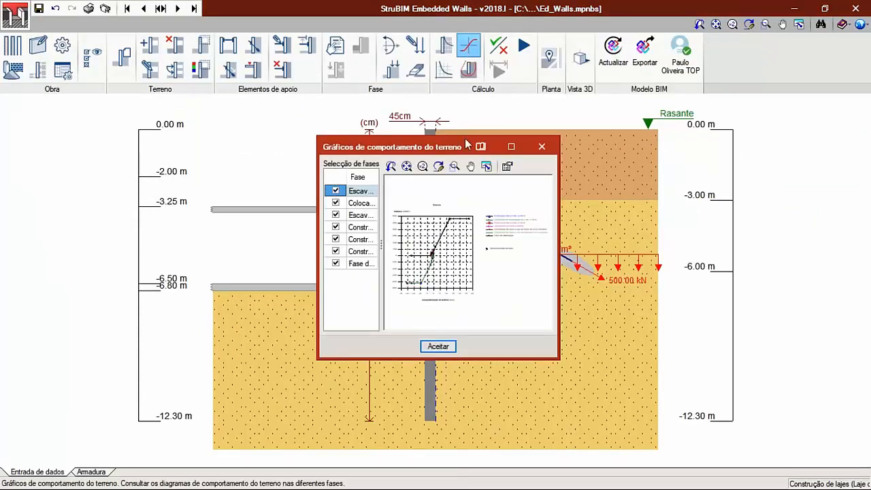
{"action": "left_click", "coordinate": [511, 146]}
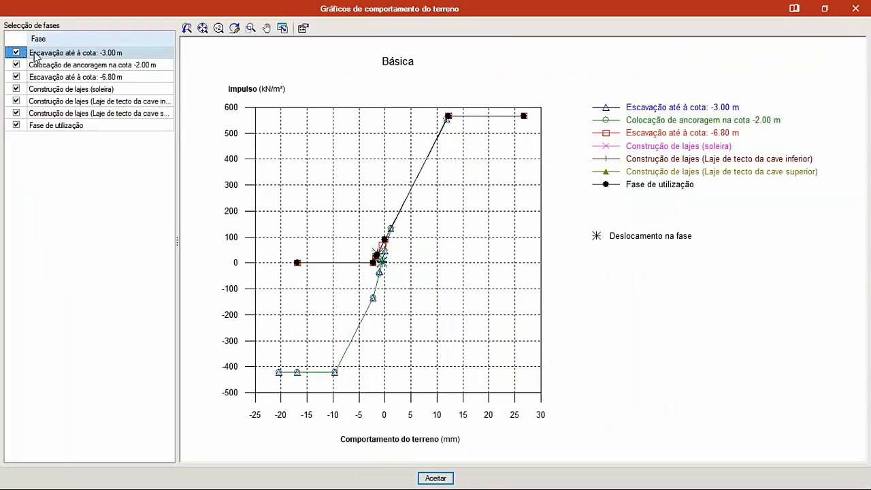
{"action": "left_click", "coordinate": [856, 9]}
- Return to the -6.80 m excavation phase and display its most unfavourable slip circle
{"action": "left_click", "coordinate": [472, 72]}
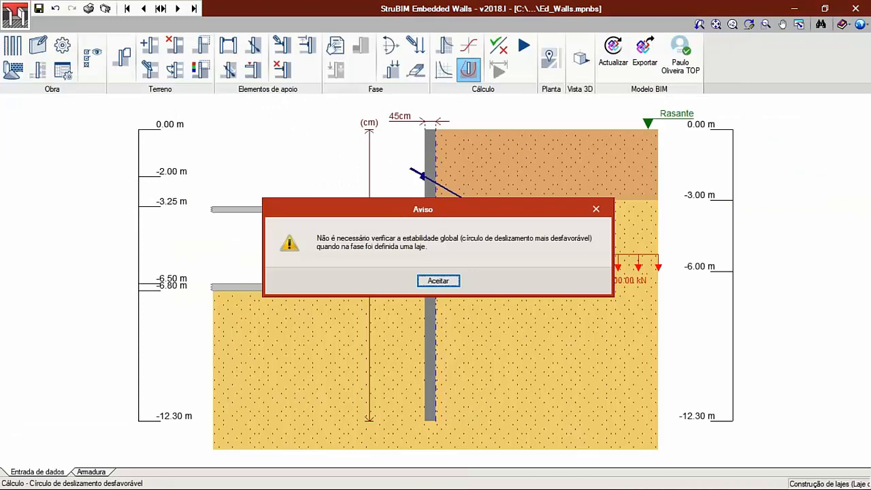
{"action": "left_click", "coordinate": [438, 281]}
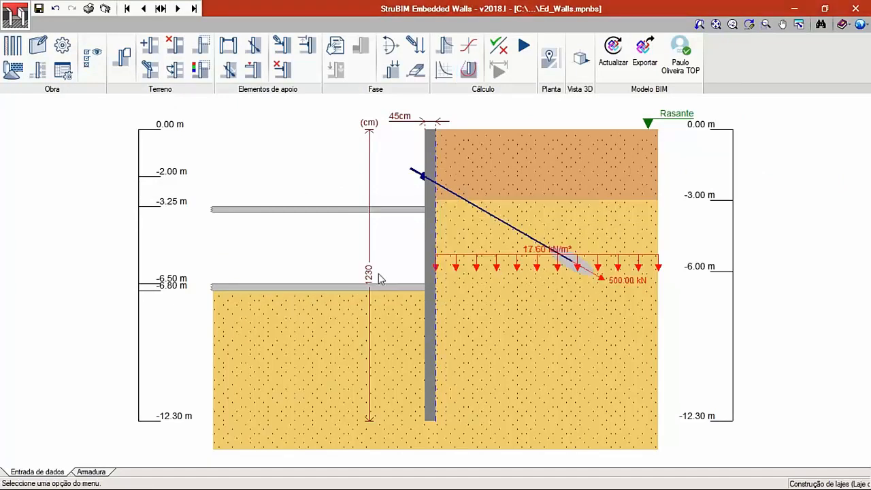
{"action": "left_click", "coordinate": [143, 9]}
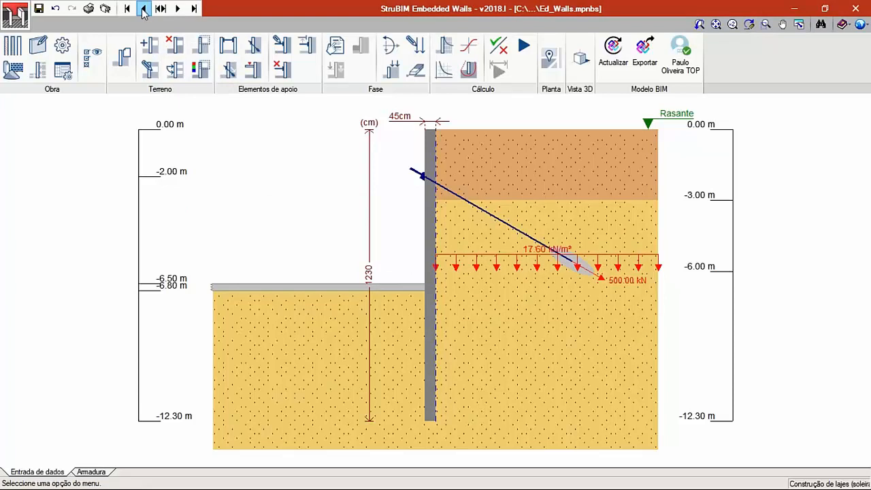
{"action": "left_click", "coordinate": [143, 10]}
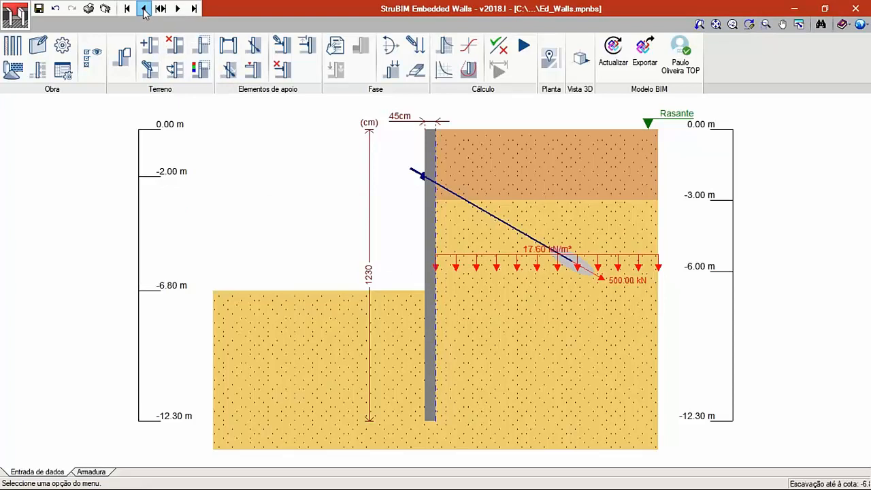
{"action": "left_click", "coordinate": [469, 70]}
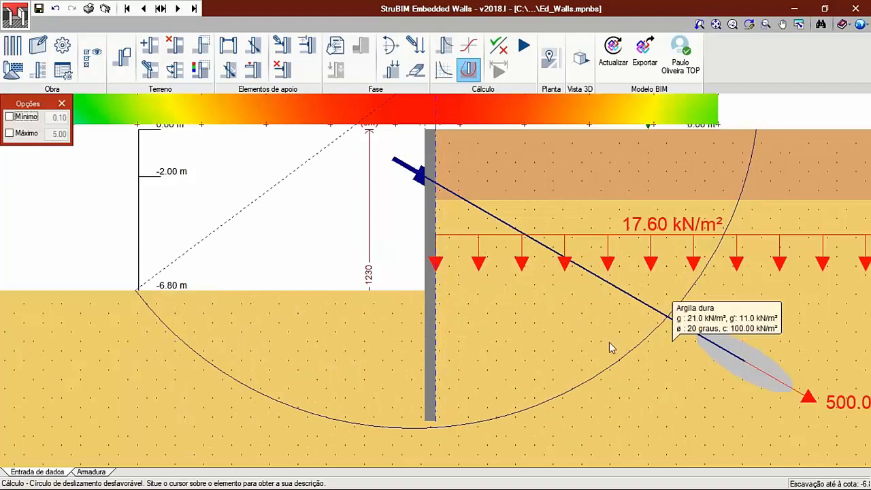
- Examine the slip circle's colour map, its safety coefficient data box, and the circle's position relative to wall and anchor
{"action": "scroll", "coordinate": [383, 220], "scroll_direction": "down", "scroll_amount": 3}
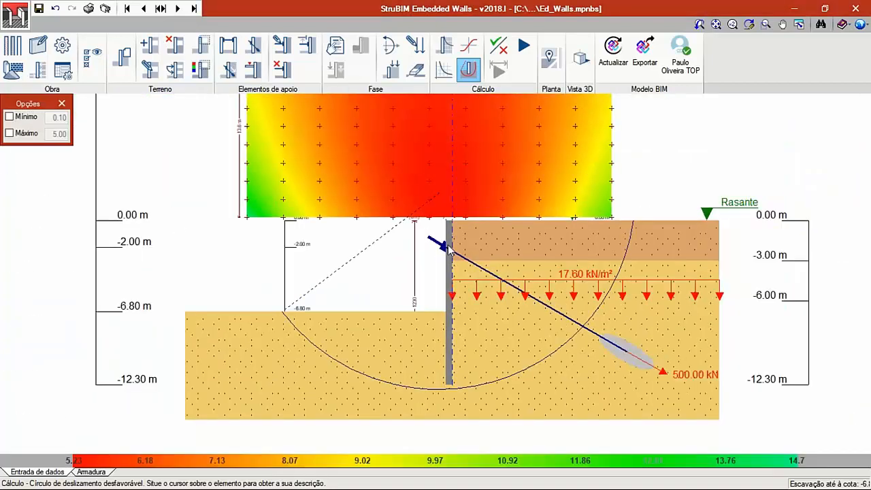
{"action": "scroll", "coordinate": [449, 250], "scroll_direction": "down", "scroll_amount": 1}
{"action": "middle_click_drag", "start_coordinate": [502, 173], "coordinate": [495, 233]}
{"action": "middle_click_drag", "start_coordinate": [598, 130], "coordinate": [577, 168]}
{"action": "scroll", "coordinate": [590, 145], "scroll_direction": "up", "scroll_amount": 3}
{"action": "scroll", "coordinate": [647, 153], "scroll_direction": "up", "scroll_amount": 1}
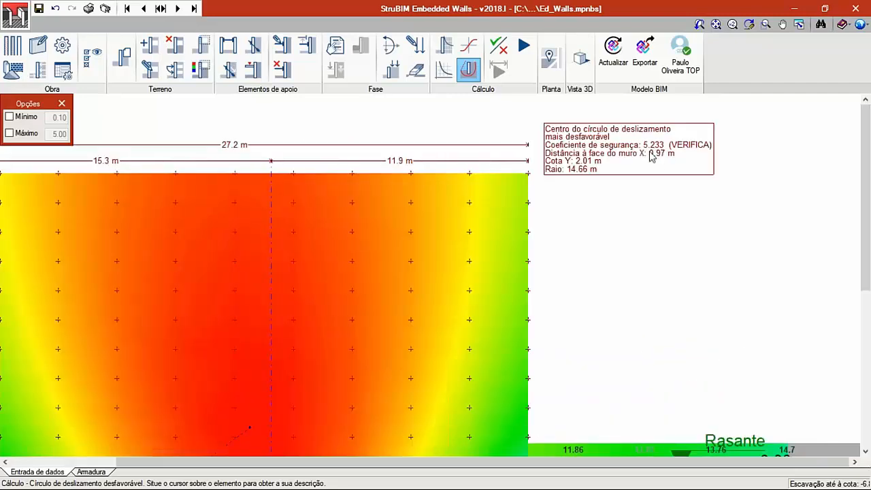
{"action": "scroll", "coordinate": [568, 153], "scroll_direction": "down", "scroll_amount": 3}
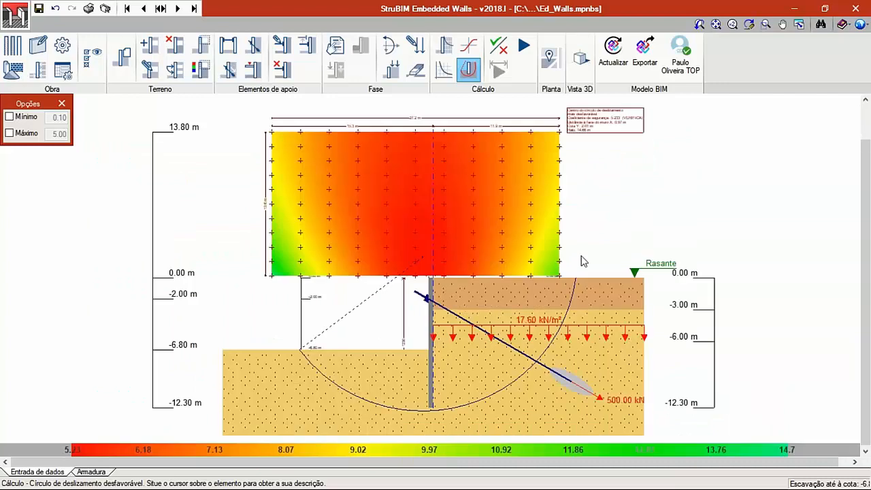
{"action": "middle_click_drag", "start_coordinate": [550, 281], "coordinate": [560, 265]}
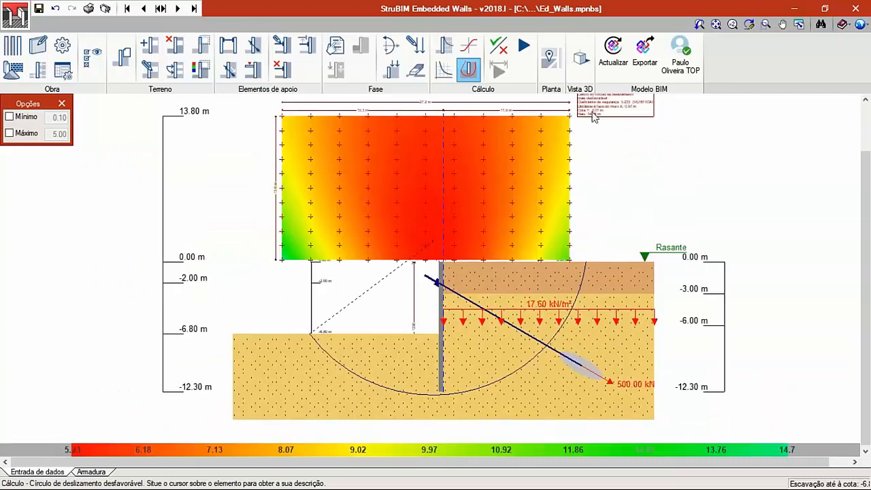
- Run the wall verification, examine the stability and reinforcement checks in its report, and close the report
{"action": "left_click", "coordinate": [499, 45]}
{"action": "left_click", "coordinate": [436, 279]}
{"action": "left_click", "coordinate": [340, 280]}
{"action": "scroll", "coordinate": [293, 186], "scroll_direction": "down", "scroll_amount": 1}
{"action": "scroll", "coordinate": [293, 186], "scroll_direction": "down", "scroll_amount": 5}
{"action": "scroll", "coordinate": [292, 200], "scroll_direction": "up", "scroll_amount": 3}
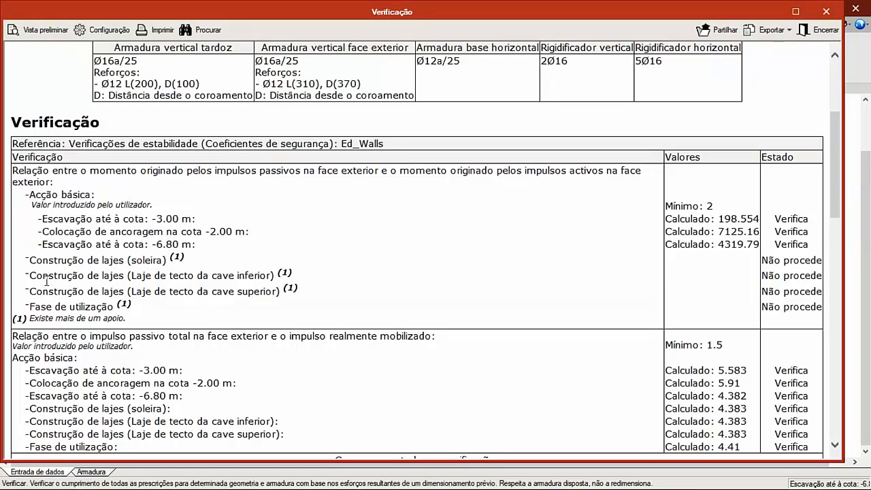
{"action": "scroll", "coordinate": [264, 244], "scroll_direction": "down", "scroll_amount": 3}
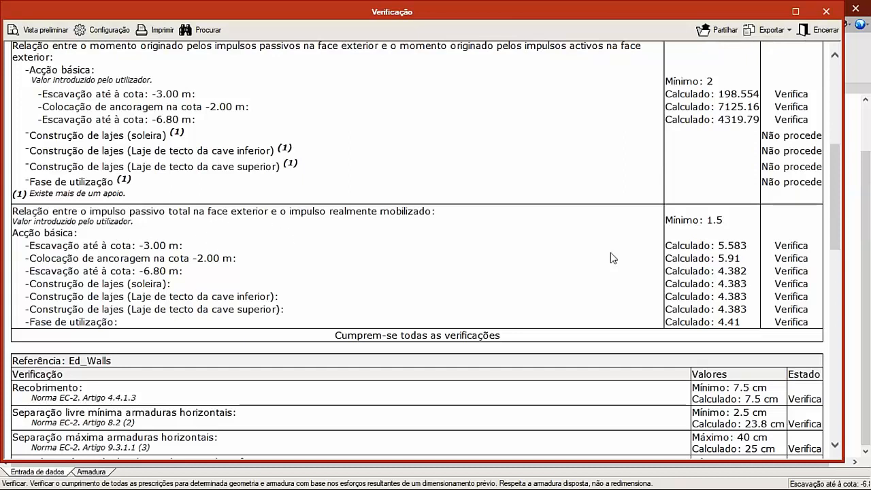
{"action": "scroll", "coordinate": [585, 276], "scroll_direction": "down", "scroll_amount": 4}
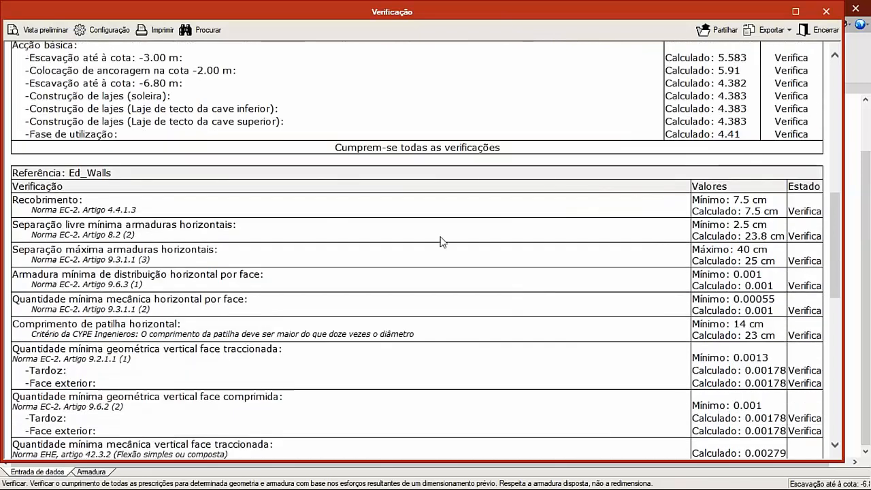
{"action": "left_click", "coordinate": [818, 29]}
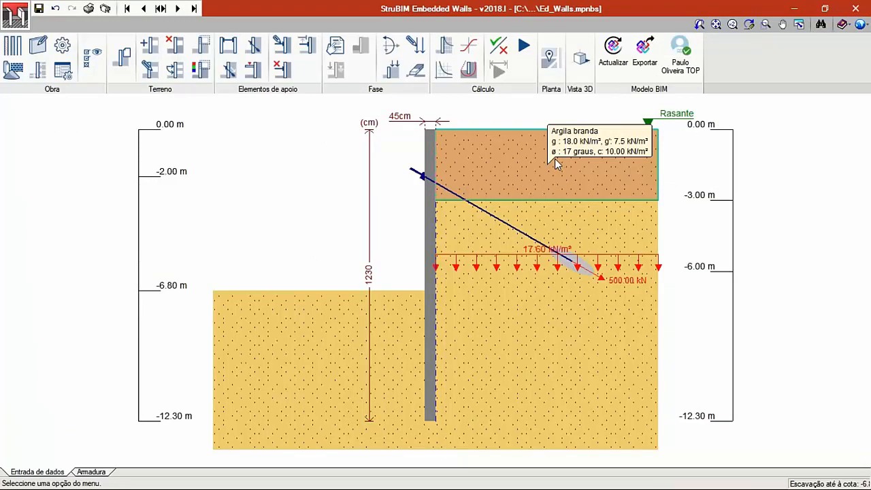
- Display the wall's reinforcement drawings, examine them closely, and open the cross-section view (Corte transversal)
{"action": "left_click", "coordinate": [91, 471]}
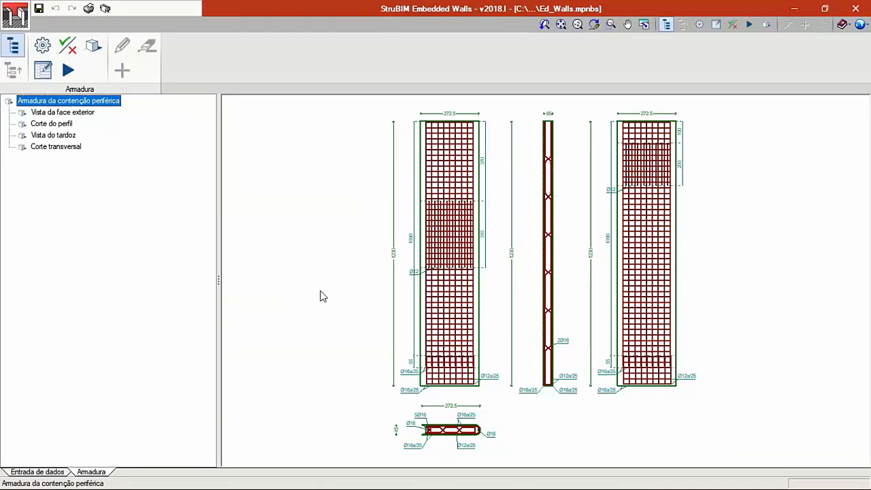
{"action": "scroll", "coordinate": [531, 237], "scroll_direction": "up", "scroll_amount": 1}
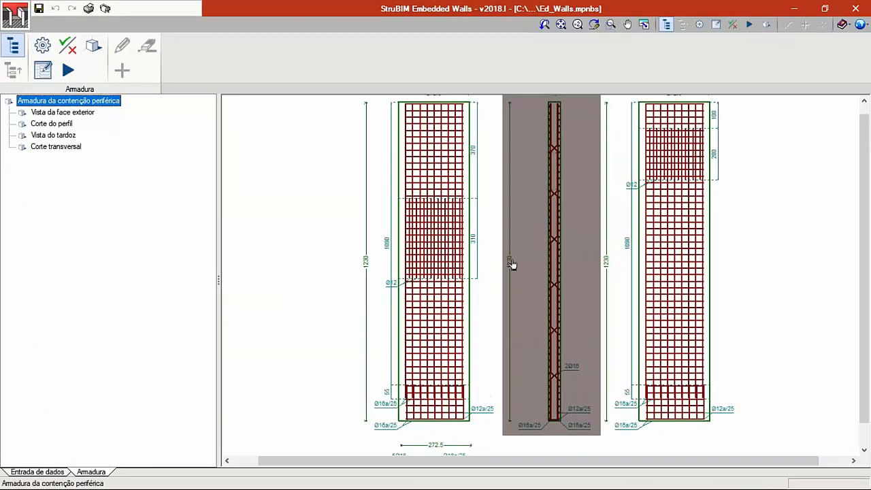
{"action": "middle_click_drag", "start_coordinate": [481, 390], "coordinate": [462, 288]}
{"action": "scroll", "coordinate": [435, 349], "scroll_direction": "up", "scroll_amount": 3}
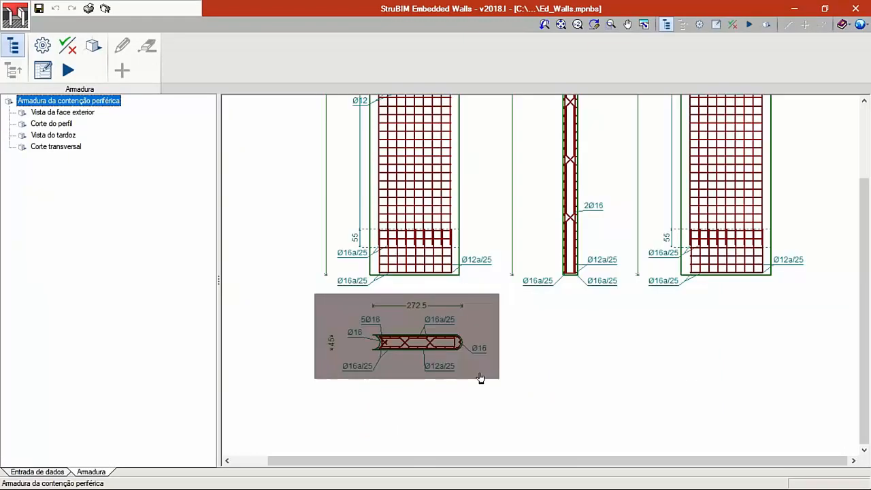
{"action": "left_click", "coordinate": [414, 301]}
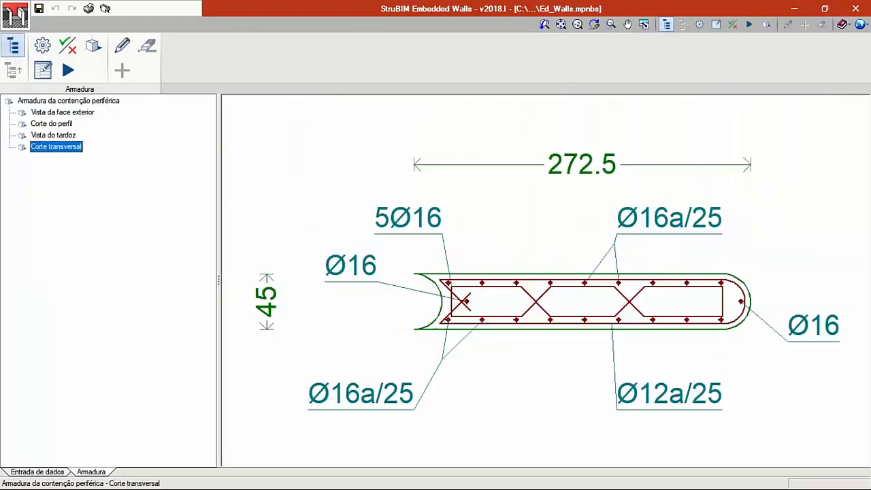
- Check the bar settings of the horizontal stiffener and the rear-face vertical reinforcement in the cross-section
{"action": "left_click", "coordinate": [415, 231]}
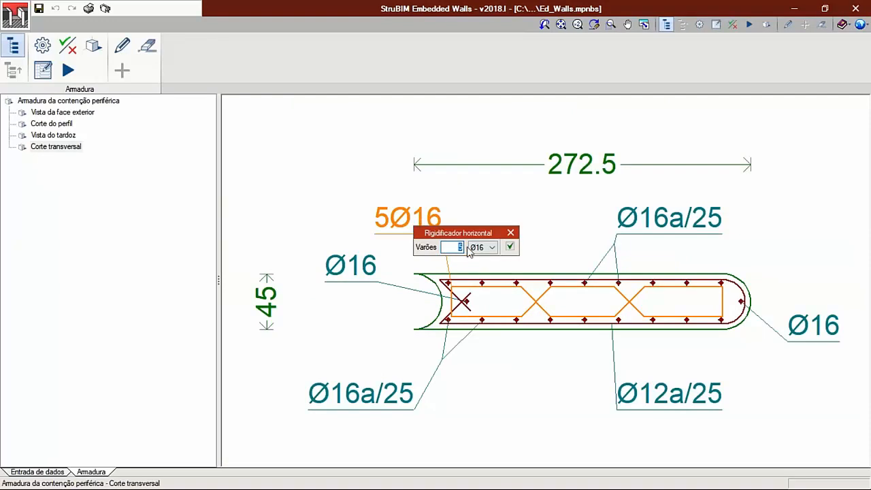
{"action": "left_click", "coordinate": [510, 247]}
{"action": "left_click", "coordinate": [658, 259]}
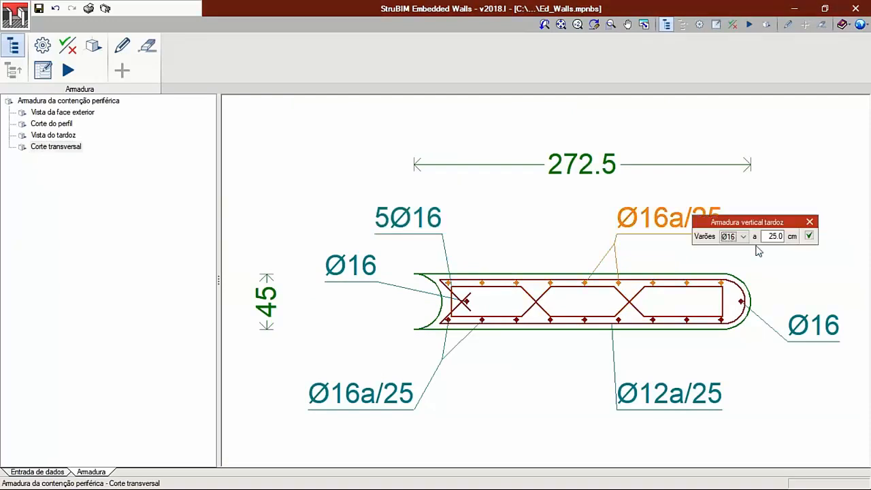
{"action": "left_click", "coordinate": [808, 236]}
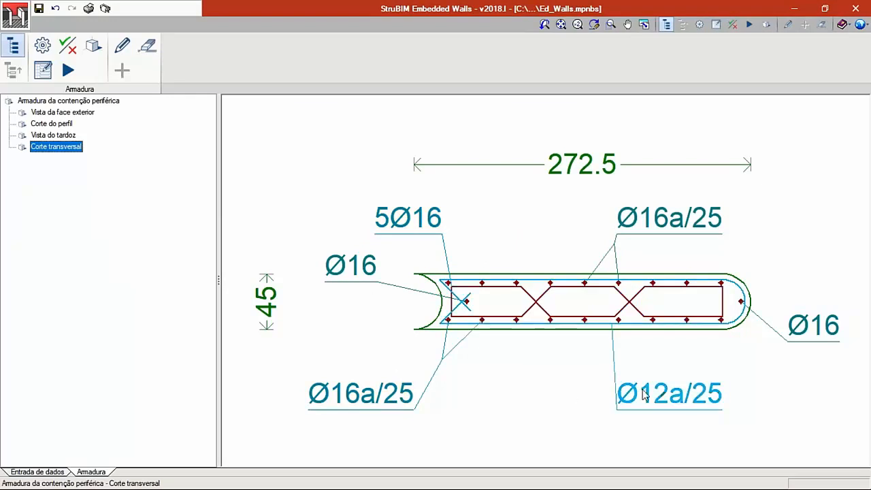
- Verify the cross-section reinforcement, examine the checks in the report, and close the report
{"action": "left_click", "coordinate": [68, 48]}
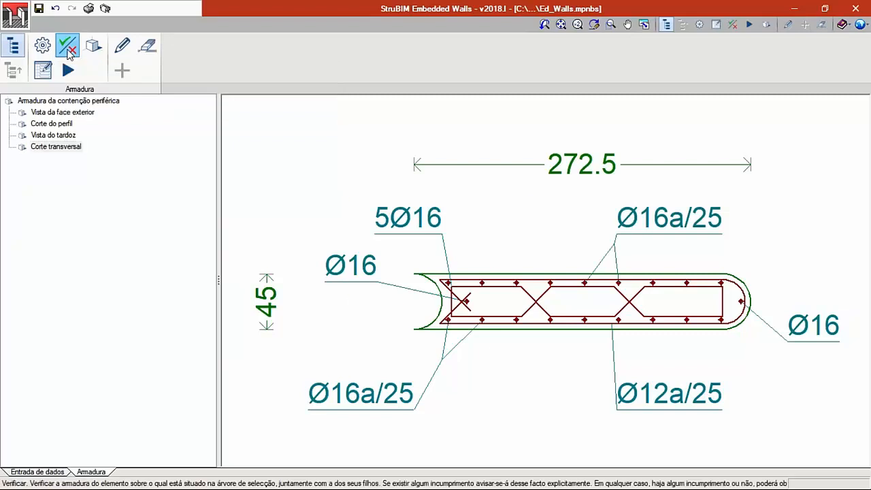
{"action": "left_click", "coordinate": [438, 280]}
{"action": "left_click", "coordinate": [340, 281]}
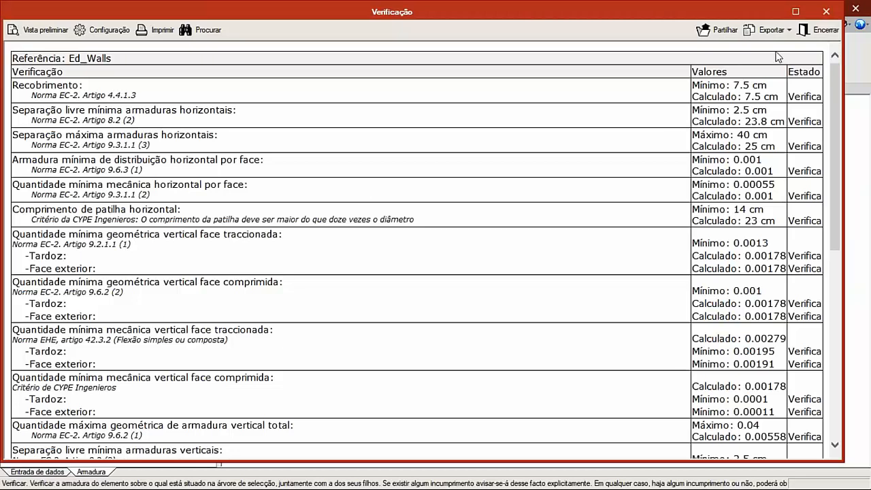
{"action": "left_click", "coordinate": [814, 36]}
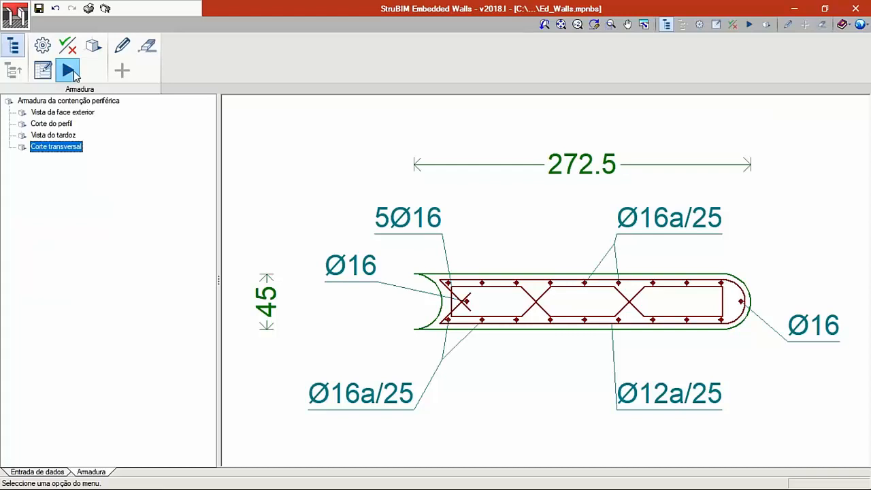
{"action": "left_click", "coordinate": [71, 72]}
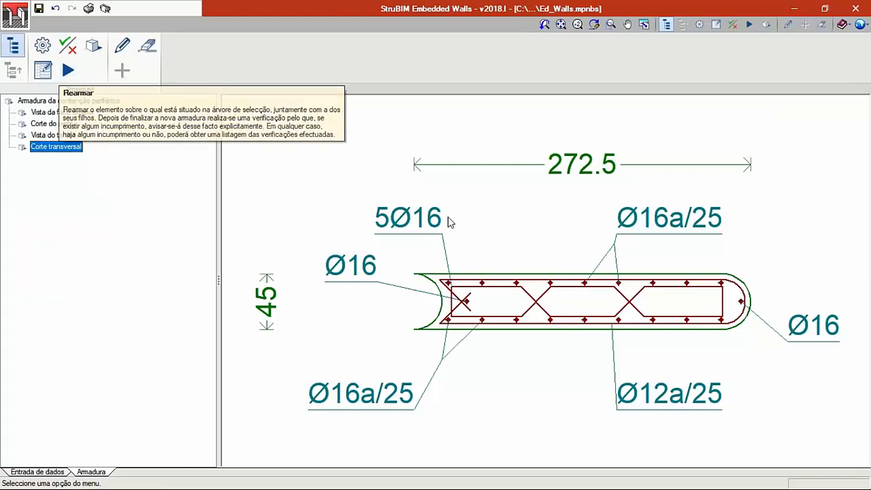
{"action": "left_click", "coordinate": [68, 70]}
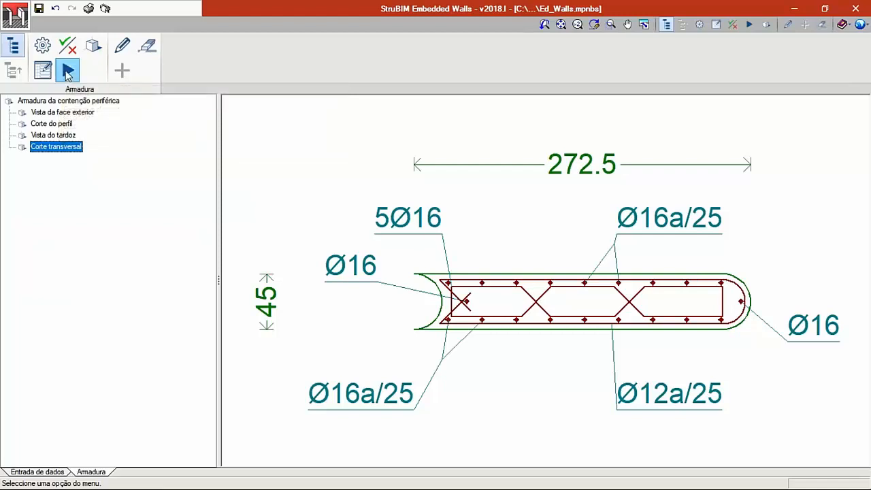
- Open the enlarged 3D view of the wall's reinforcement cage, examine it from several angles, and close it
{"action": "left_click", "coordinate": [93, 45]}
{"action": "left_click", "coordinate": [526, 138]}
{"action": "middle_click_drag", "start_coordinate": [433, 219], "coordinate": [547, 213]}
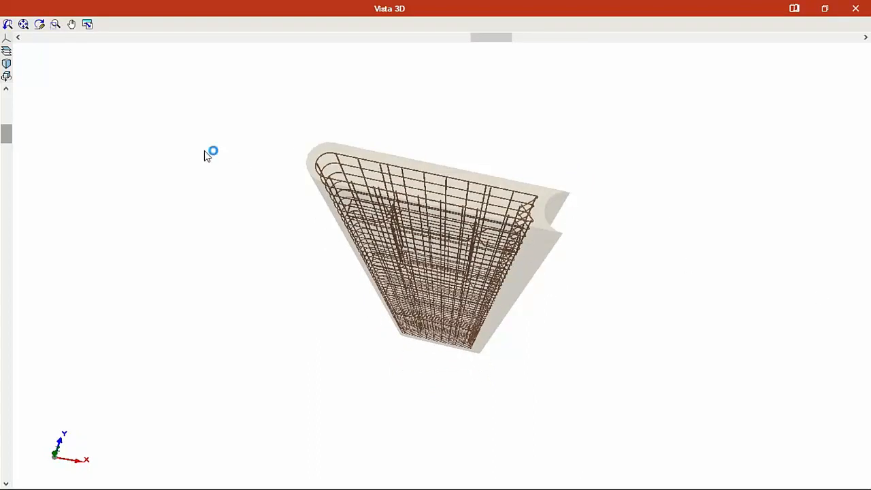
{"action": "middle_click_drag", "start_coordinate": [283, 204], "coordinate": [407, 207]}
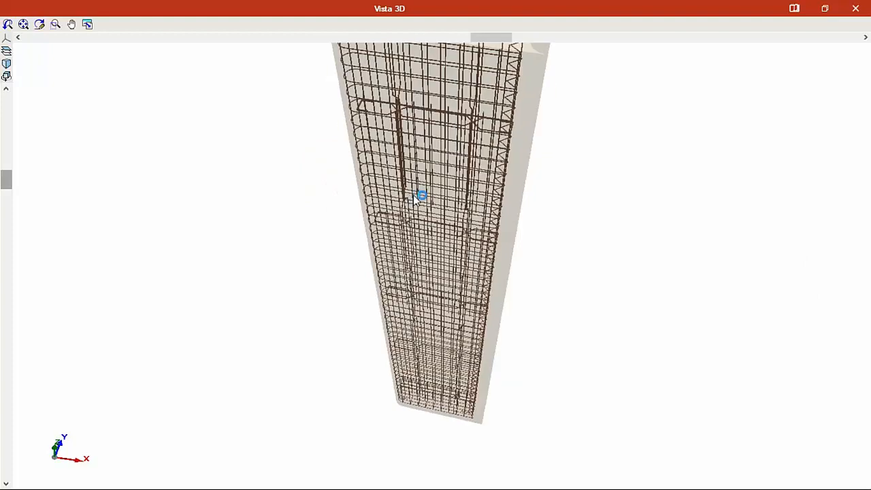
{"action": "left_click", "coordinate": [855, 9]}
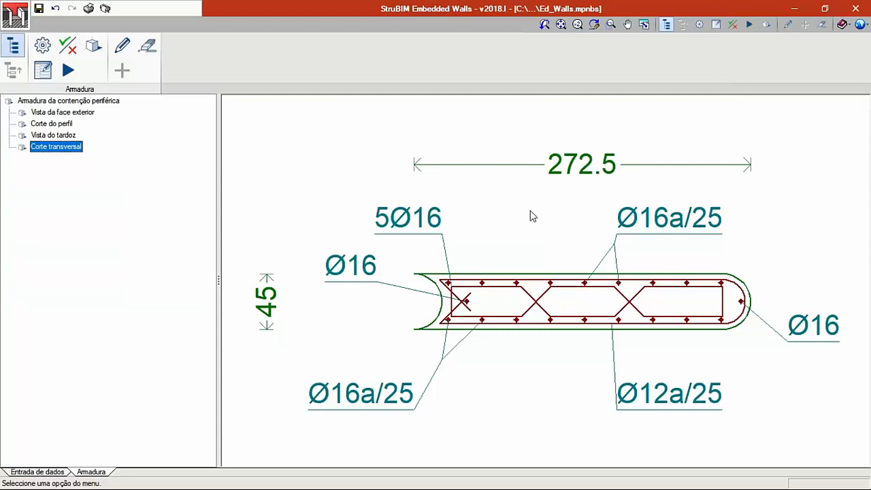
- Return to data entry and load Edifício Escritórios TOP - Piso 0.dwg as the background mask of the wall plan
{"action": "left_click", "coordinate": [34, 472]}
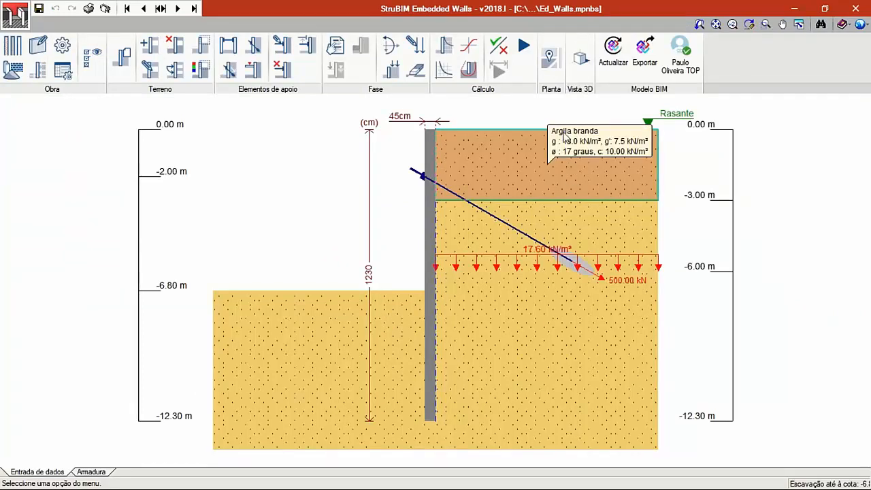
{"action": "left_click", "coordinate": [550, 60]}
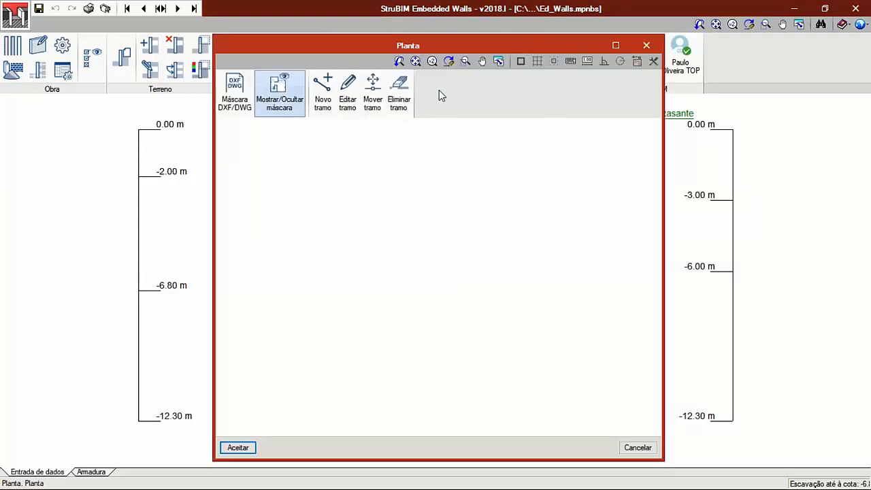
{"action": "left_click", "coordinate": [236, 95]}
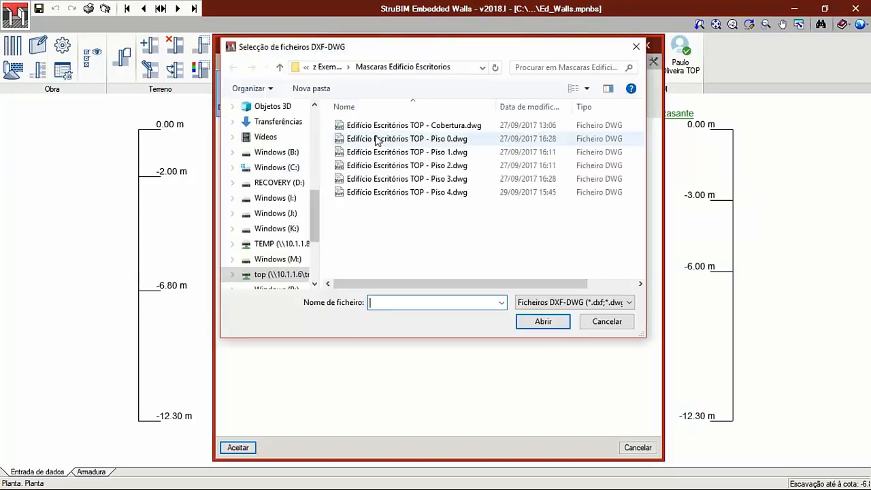
{"action": "left_click", "coordinate": [390, 139]}
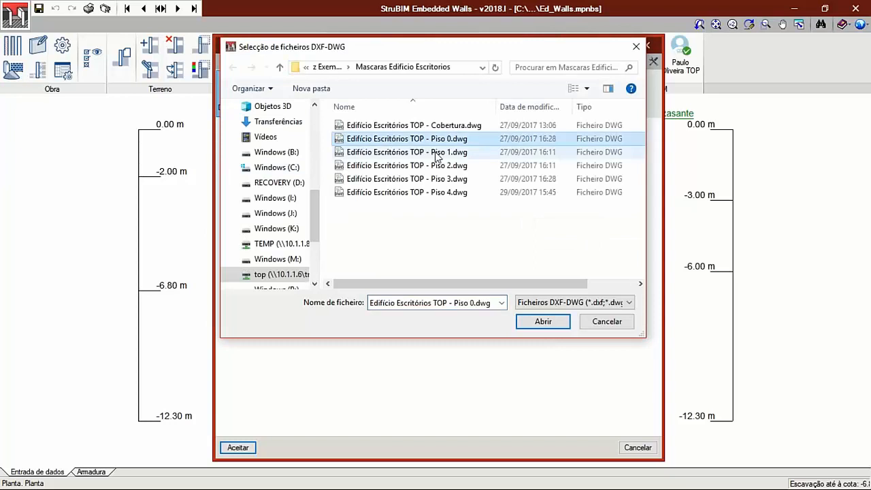
{"action": "left_click", "coordinate": [558, 325]}
{"action": "left_click", "coordinate": [454, 342]}
{"action": "scroll", "coordinate": [408, 292], "scroll_direction": "up", "scroll_amount": 5}
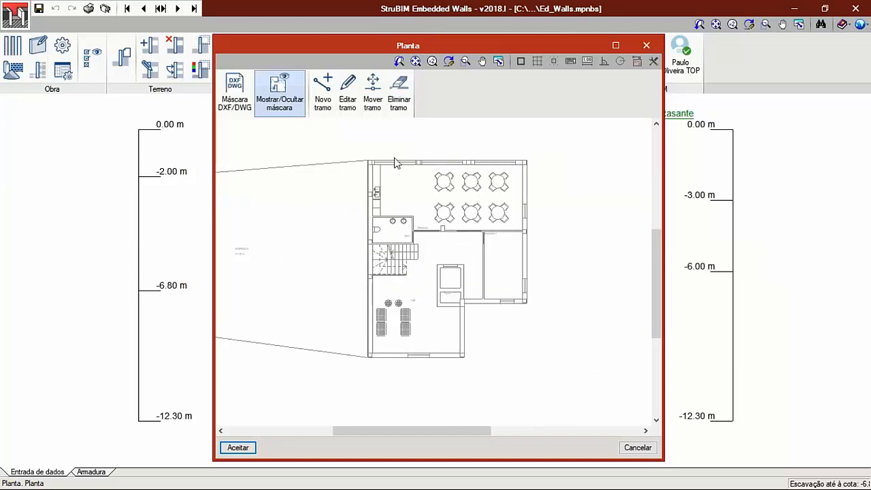
- Start new wall segments with Tardoz facing and Direita excavation, and draw the first along the building's left side from lower to upper corner
{"action": "left_click", "coordinate": [322, 92]}
{"action": "left_click", "coordinate": [401, 233]}
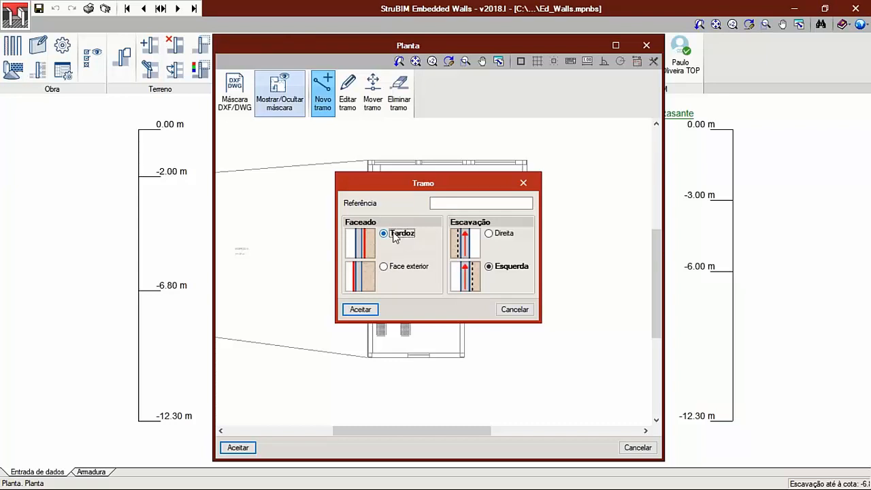
{"action": "left_click", "coordinate": [488, 233]}
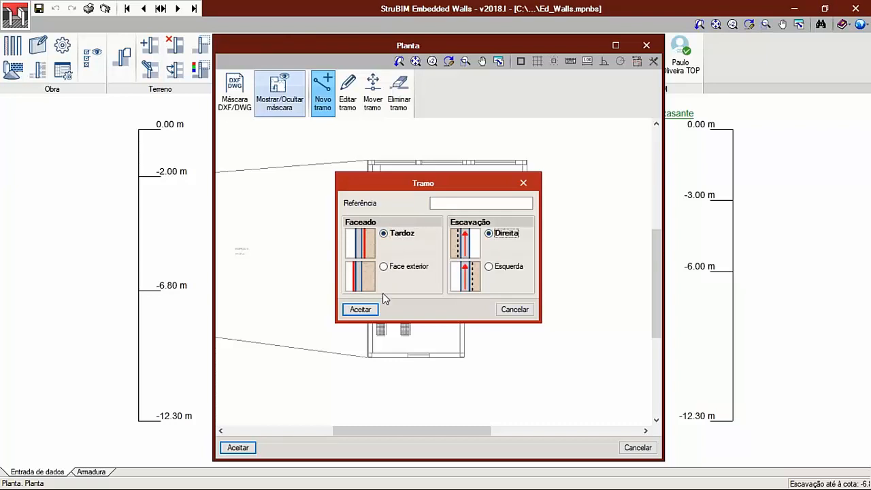
{"action": "left_click", "coordinate": [361, 309]}
{"action": "scroll", "coordinate": [366, 347], "scroll_direction": "up", "scroll_amount": 5}
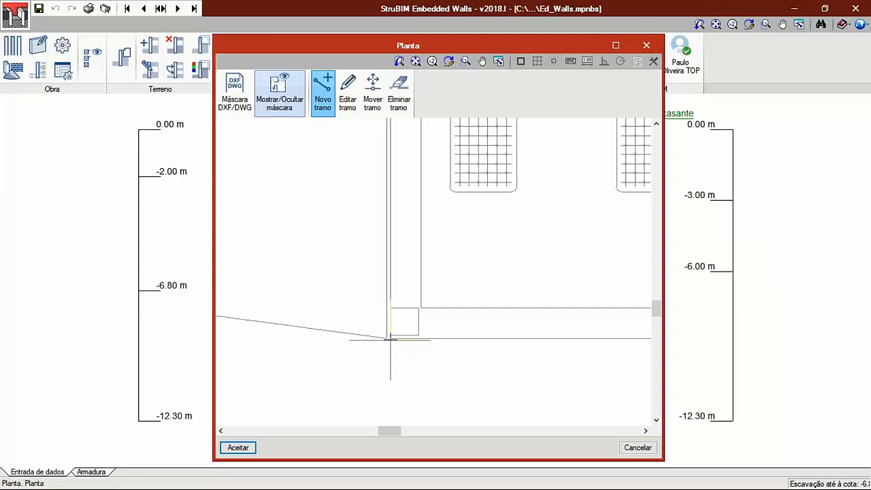
{"action": "left_click", "coordinate": [390, 338]}
{"action": "scroll", "coordinate": [404, 230], "scroll_direction": "down", "scroll_amount": 8}
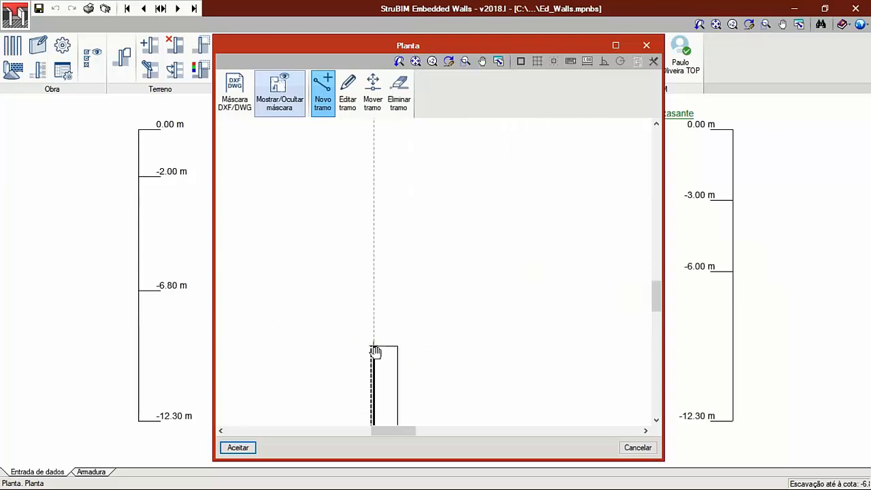
{"action": "middle_click_drag", "start_coordinate": [381, 193], "coordinate": [381, 305]}
{"action": "scroll", "coordinate": [382, 305], "scroll_direction": "up", "scroll_amount": 5}
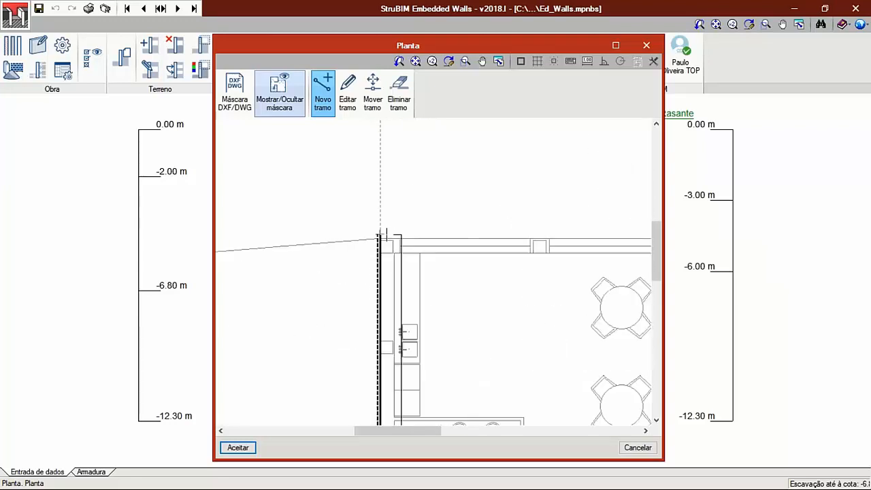
{"action": "left_click", "coordinate": [376, 238]}
- Draw the next wall segment along the building's upper edge to its upper-right corner
{"action": "middle_click_drag", "start_coordinate": [425, 238], "coordinate": [344, 235]}
{"action": "left_click", "coordinate": [304, 218]}
{"action": "scroll", "coordinate": [579, 264], "scroll_direction": "down", "scroll_amount": 4}
{"action": "middle_click_drag", "start_coordinate": [578, 264], "coordinate": [338, 264]}
{"action": "scroll", "coordinate": [483, 258], "scroll_direction": "down", "scroll_amount": 1}
{"action": "middle_click_drag", "start_coordinate": [483, 259], "coordinate": [277, 247]}
{"action": "scroll", "coordinate": [462, 235], "scroll_direction": "up", "scroll_amount": 3}
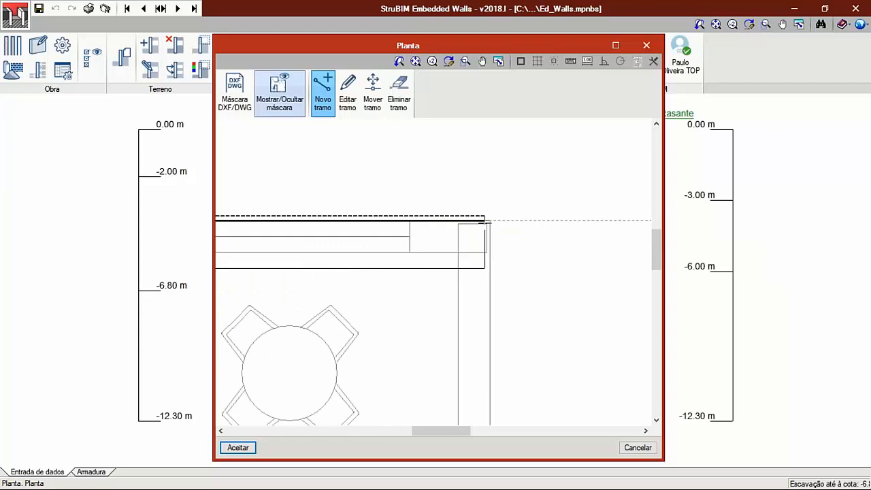
{"action": "scroll", "coordinate": [488, 274], "scroll_direction": "down", "scroll_amount": 2}
{"action": "left_click", "coordinate": [493, 256]}
- Continue the wall down the building's outer right side to its lower corner
{"action": "middle_click_drag", "start_coordinate": [489, 342], "coordinate": [482, 160]}
{"action": "scroll", "coordinate": [482, 159], "scroll_direction": "down", "scroll_amount": 2}
{"action": "middle_click_drag", "start_coordinate": [482, 313], "coordinate": [486, 258]}
{"action": "scroll", "coordinate": [486, 257], "scroll_direction": "up", "scroll_amount": 2}
{"action": "scroll", "coordinate": [489, 256], "scroll_direction": "up", "scroll_amount": 3}
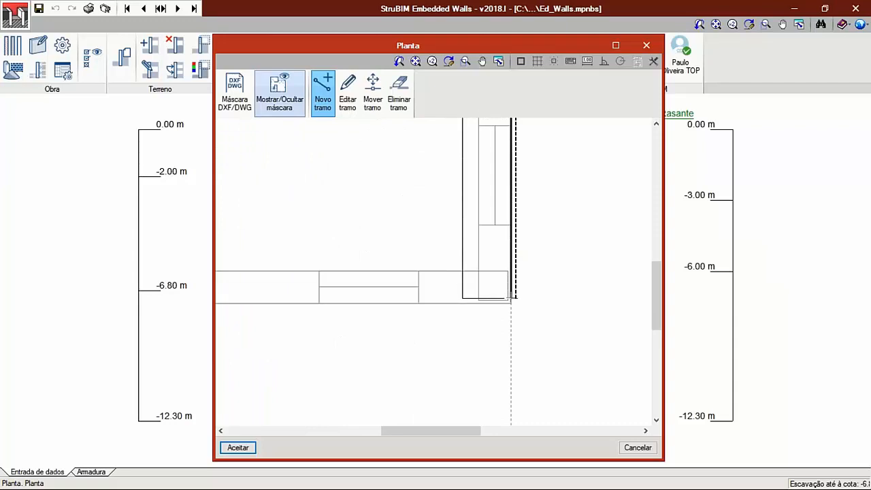
{"action": "left_click", "coordinate": [511, 303]}
- Draw the short horizontal wall segment back to the building's inner corner beside the Ducto shaft
{"action": "scroll", "coordinate": [510, 302], "scroll_direction": "down", "scroll_amount": 3}
{"action": "scroll", "coordinate": [407, 291], "scroll_direction": "up", "scroll_amount": 3}
{"action": "middle_click_drag", "start_coordinate": [399, 288], "coordinate": [496, 273]}
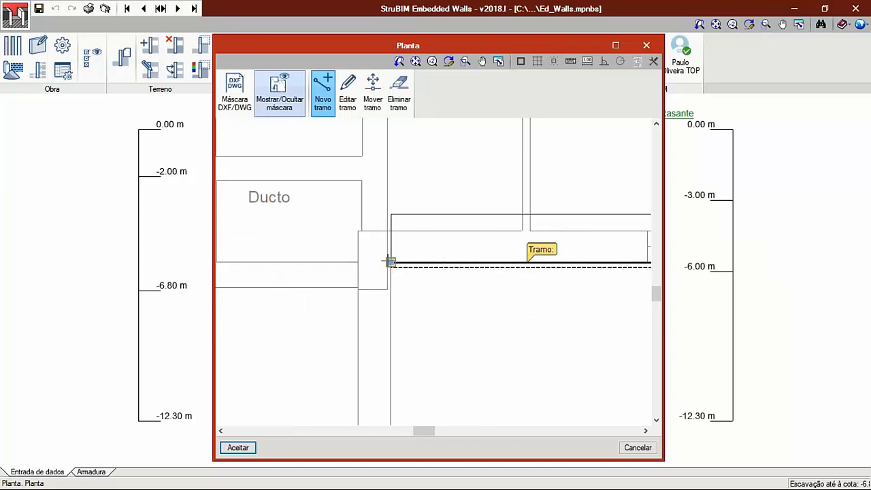
- Draw the wall segment from the inner corner down to the building's bottom-right corner
{"action": "middle_click_drag", "start_coordinate": [389, 276], "coordinate": [425, 198]}
{"action": "scroll", "coordinate": [432, 215], "scroll_direction": "down", "scroll_amount": 5}
{"action": "scroll", "coordinate": [433, 245], "scroll_direction": "up", "scroll_amount": 5}
{"action": "scroll", "coordinate": [432, 291], "scroll_direction": "up", "scroll_amount": 2}
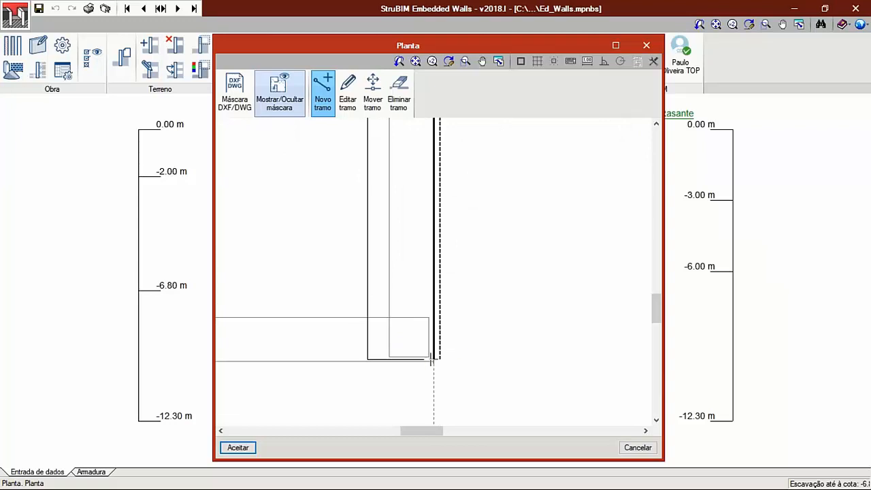
{"action": "left_click", "coordinate": [428, 365]}
- Close the wall outline along the building's bottom edge at the starting corner and accept the plan
{"action": "middle_click_drag", "start_coordinate": [300, 345], "coordinate": [623, 301]}
{"action": "scroll", "coordinate": [460, 278], "scroll_direction": "down", "scroll_amount": 3}
{"action": "middle_click_drag", "start_coordinate": [273, 294], "coordinate": [501, 279]}
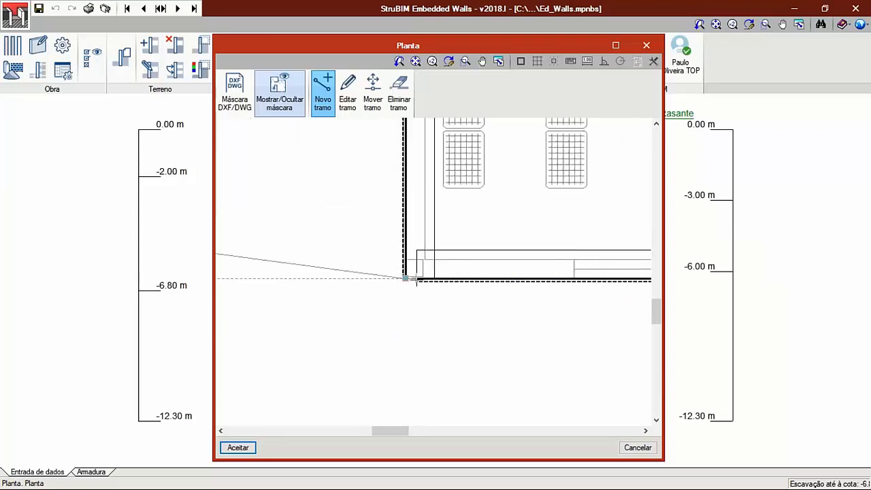
{"action": "scroll", "coordinate": [443, 259], "scroll_direction": "down", "scroll_amount": 2}
{"action": "scroll", "coordinate": [482, 241], "scroll_direction": "down", "scroll_amount": 2}
{"action": "scroll", "coordinate": [482, 242], "scroll_direction": "down", "scroll_amount": 2}
{"action": "left_click", "coordinate": [237, 447]}
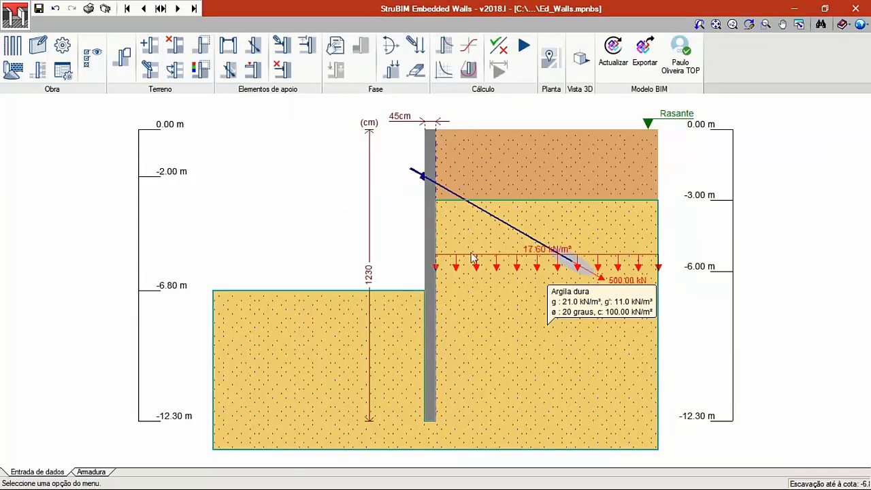
- Open the enlarged 3D view, examine the perimeter walls and their reinforcement within the building model, and close it
{"action": "left_click", "coordinate": [582, 67]}
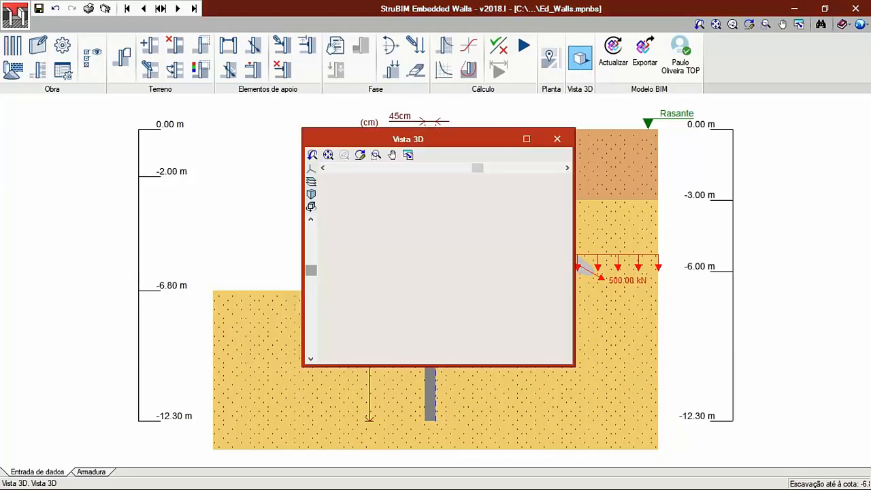
{"action": "left_click", "coordinate": [526, 139]}
{"action": "left_click_drag", "start_coordinate": [436, 286], "coordinate": [336, 249]}
{"action": "scroll", "coordinate": [512, 349], "scroll_direction": "up", "scroll_amount": 4}
{"action": "scroll", "coordinate": [512, 354], "scroll_direction": "up", "scroll_amount": 8}
{"action": "scroll", "coordinate": [429, 281], "scroll_direction": "up", "scroll_amount": 8}
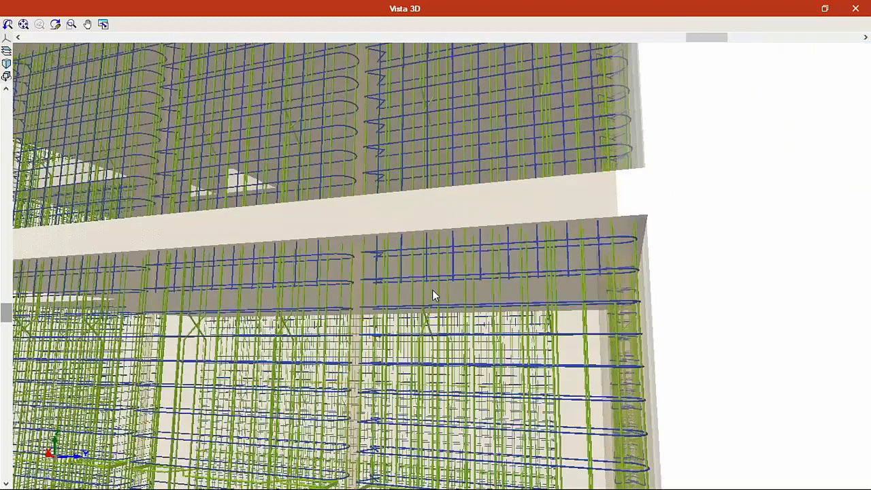
{"action": "scroll", "coordinate": [432, 290], "scroll_direction": "down", "scroll_amount": 2}
{"action": "middle_click_drag", "start_coordinate": [292, 174], "coordinate": [573, 243]}
{"action": "scroll", "coordinate": [420, 340], "scroll_direction": "up", "scroll_amount": 6}
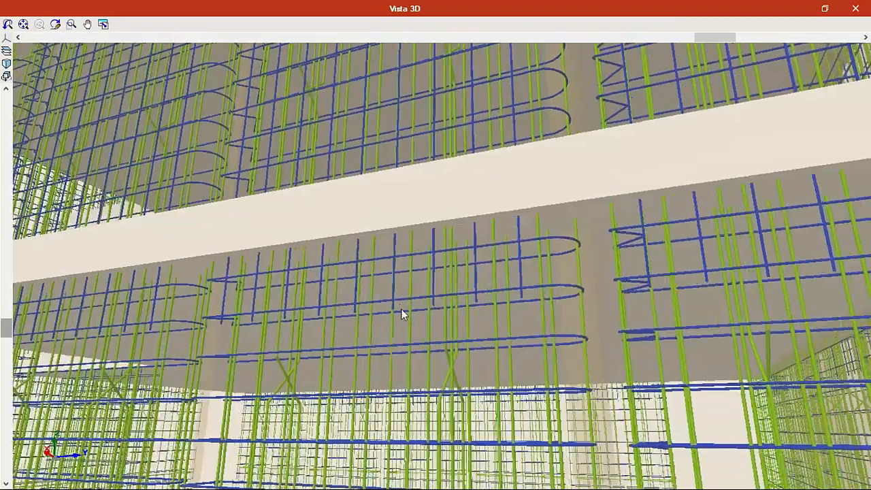
{"action": "scroll", "coordinate": [405, 316], "scroll_direction": "down", "scroll_amount": 10}
{"action": "left_click_drag", "start_coordinate": [448, 342], "coordinate": [472, 324]}
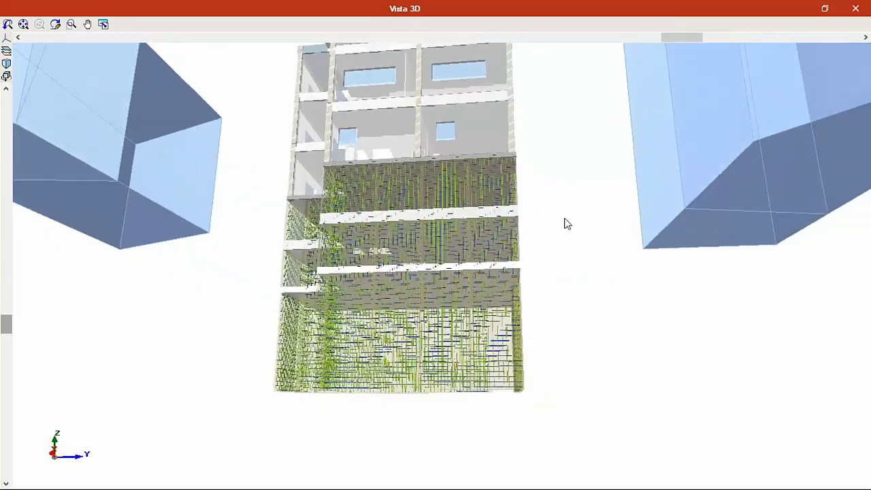
{"action": "left_click", "coordinate": [855, 8]}
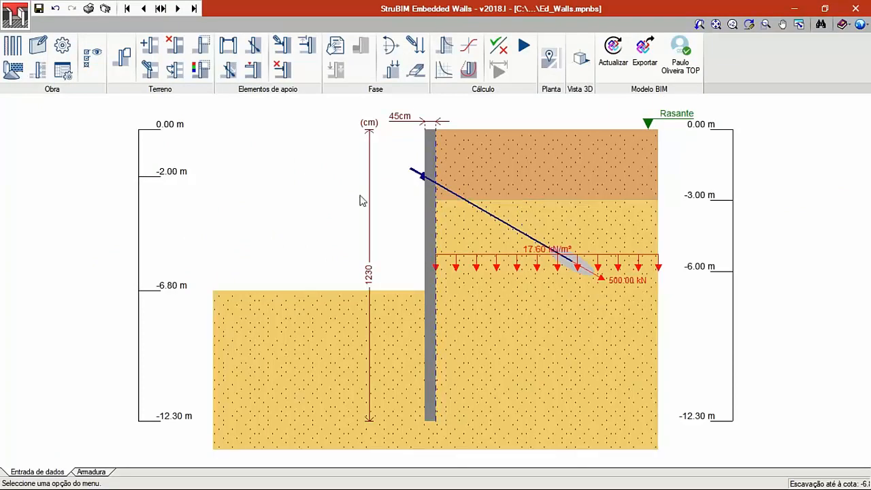
- Change the wall typology to a concrete pile wall (Parede de estacas de betão)
{"action": "left_click", "coordinate": [18, 54]}
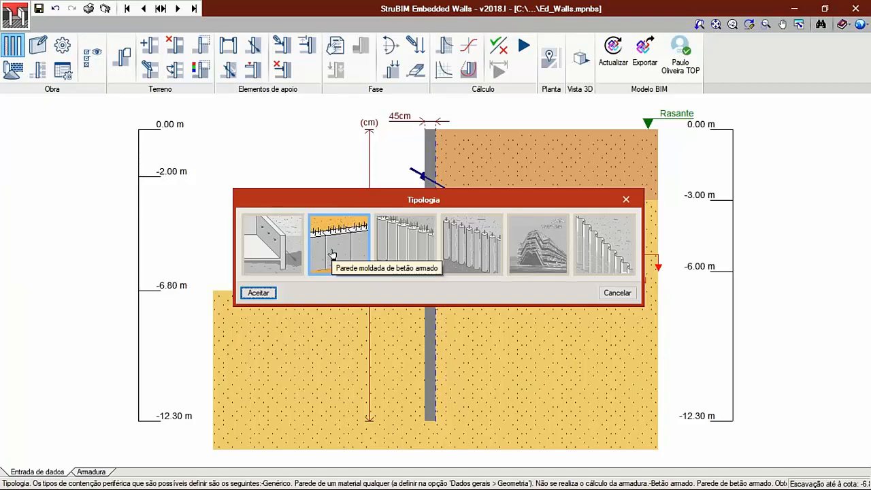
{"action": "left_click", "coordinate": [408, 240]}
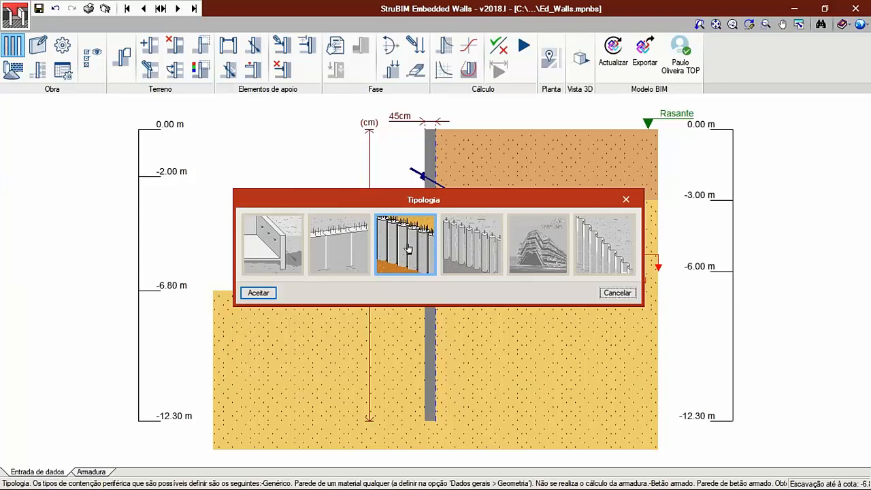
{"action": "left_click", "coordinate": [263, 293]}
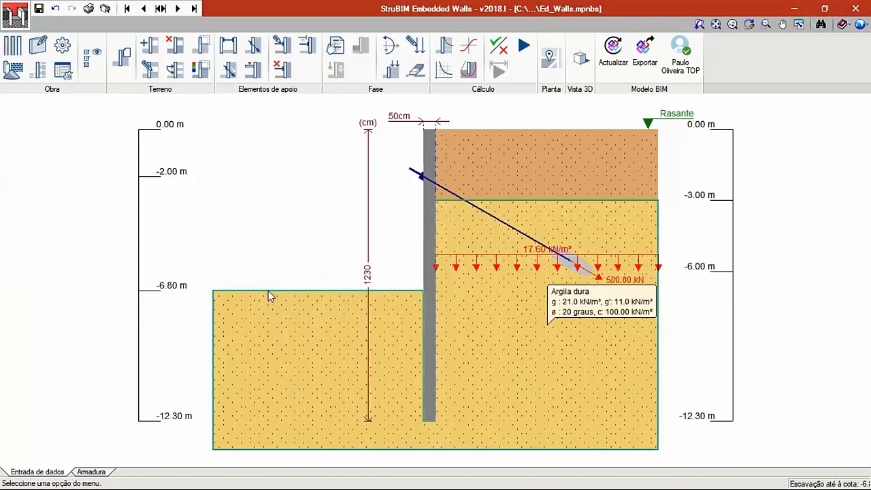
- Review the wall's actions and the pile diameter and axis spacing in the general data, keeping the existing settings
{"action": "left_click", "coordinate": [39, 71]}
{"action": "left_click", "coordinate": [508, 351]}
{"action": "left_click", "coordinate": [38, 44]}
{"action": "left_click", "coordinate": [484, 255]}
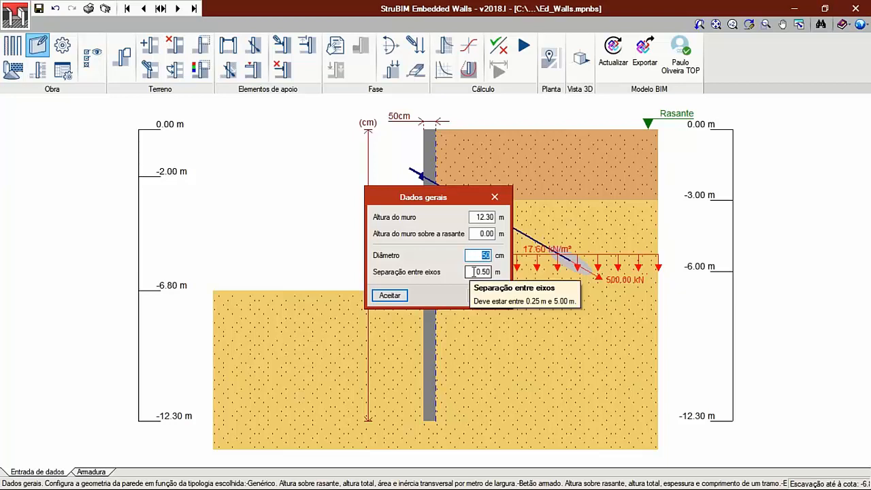
{"action": "left_click", "coordinate": [389, 295]}
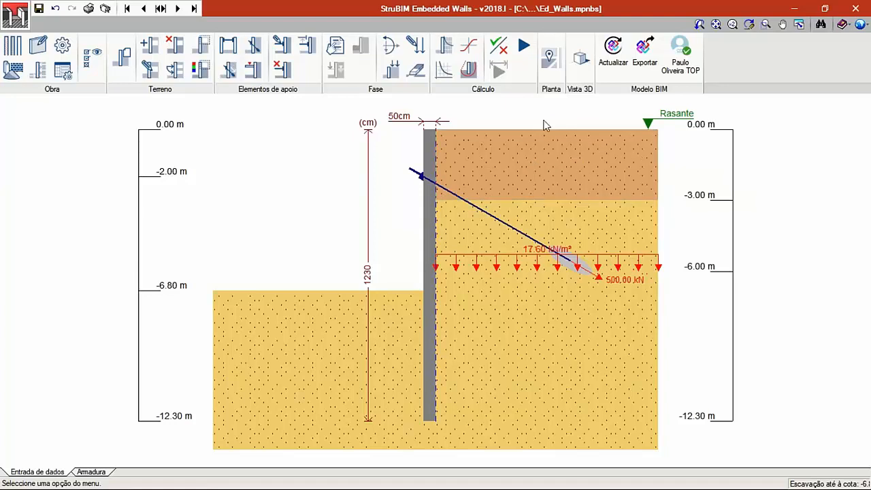
- Run the full design of the pile wall's geometry and reinforcement, declining the complete listing of the checks
{"action": "left_click", "coordinate": [523, 45]}
{"action": "left_click", "coordinate": [350, 279]}
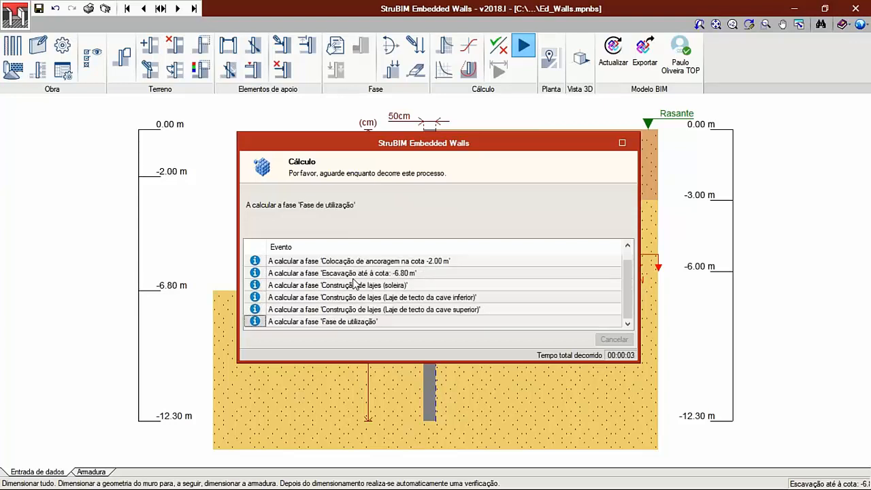
{"action": "left_click", "coordinate": [420, 280]}
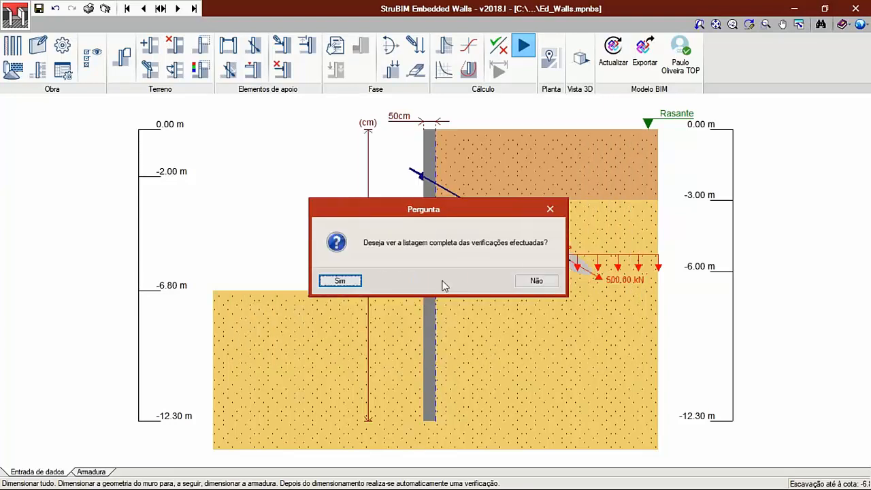
{"action": "left_click", "coordinate": [534, 281]}
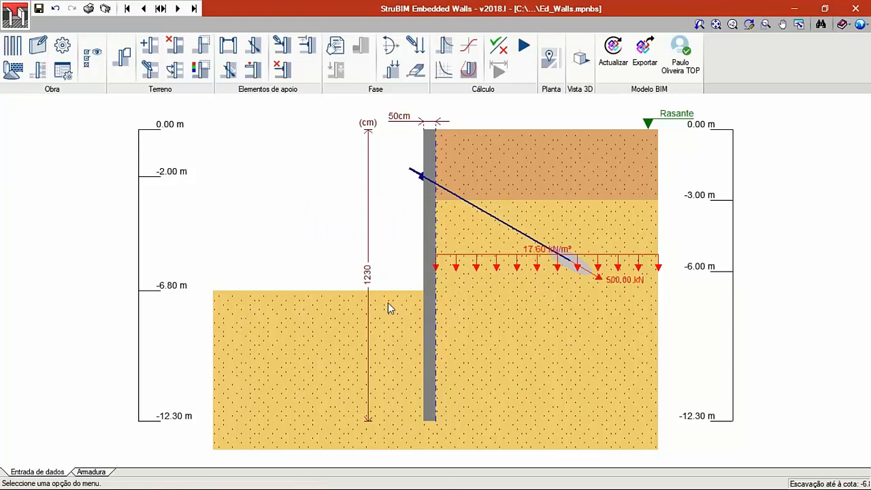
- Review the pile wall's reinforcement drawing, including the elevation and the cross-section
{"action": "left_click", "coordinate": [90, 472]}
{"action": "scroll", "coordinate": [402, 350], "scroll_direction": "down", "scroll_amount": 3}
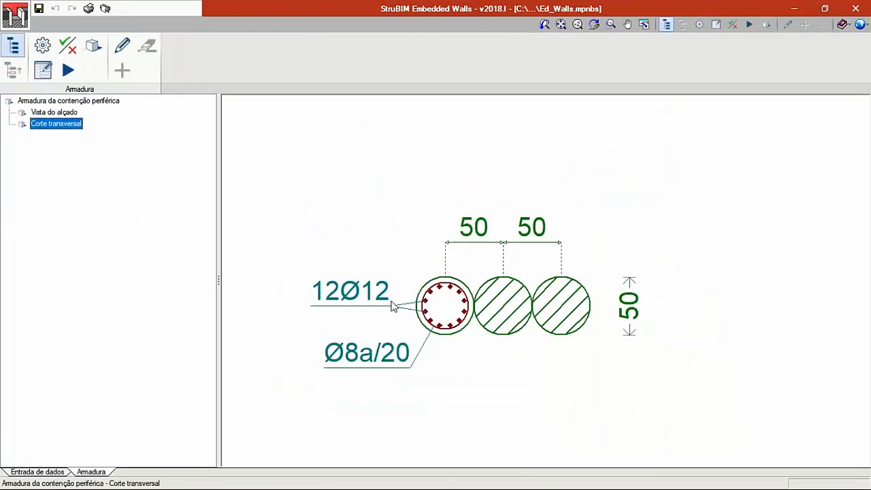
{"action": "left_click", "coordinate": [77, 101]}
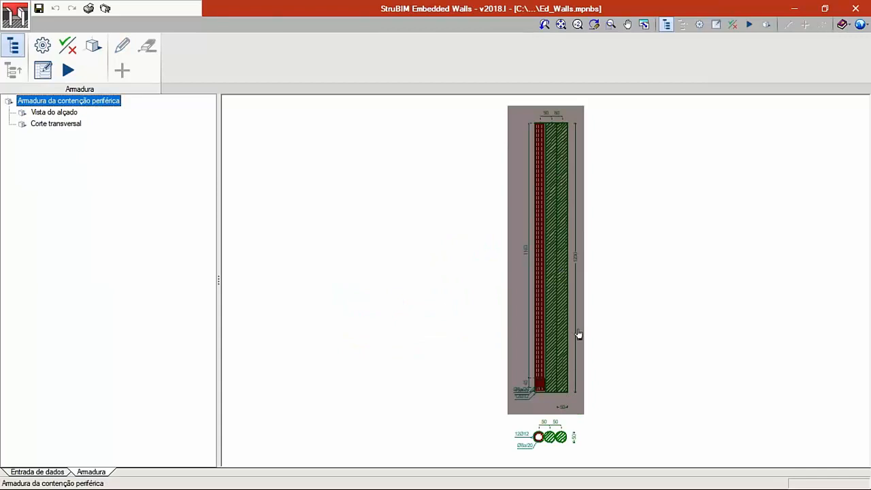
{"action": "scroll", "coordinate": [547, 401], "scroll_direction": "up", "scroll_amount": 3}
{"action": "left_click", "coordinate": [539, 408]}
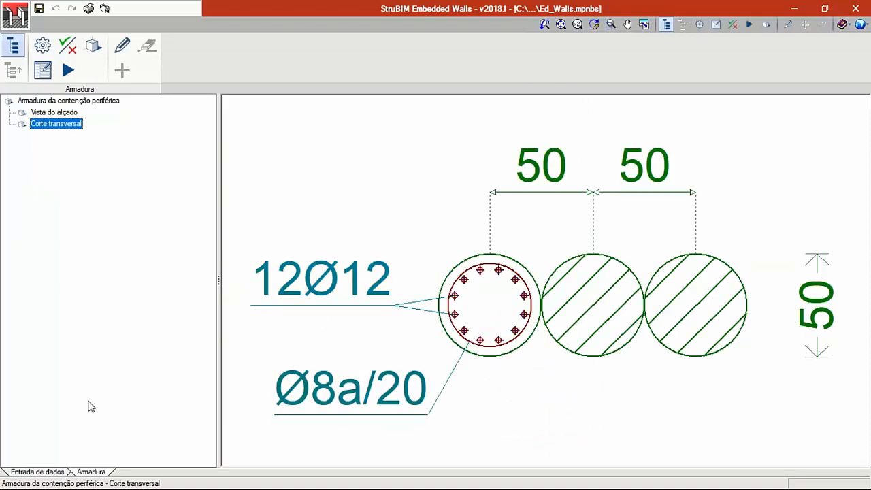
- Return to the data entry, examine the piles and their reinforcement within the building in the 3D view, and close it
{"action": "left_click", "coordinate": [58, 471]}
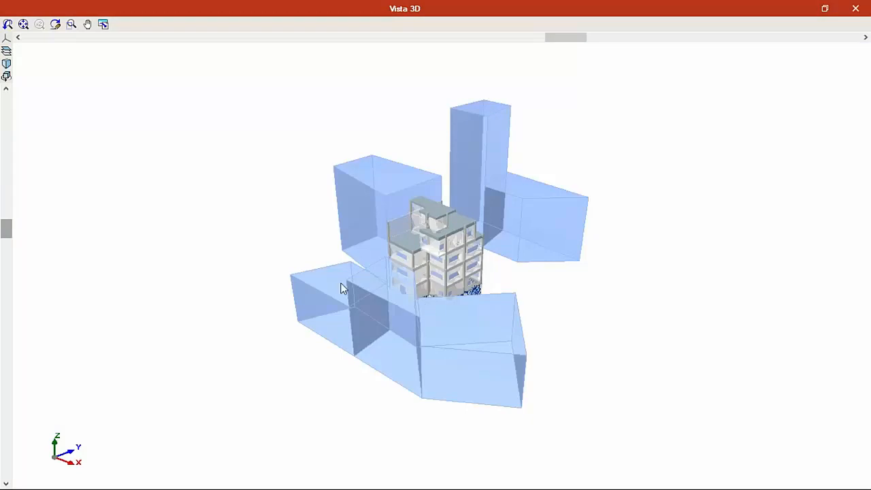
{"action": "left_click_drag", "start_coordinate": [341, 282], "coordinate": [119, 104]}
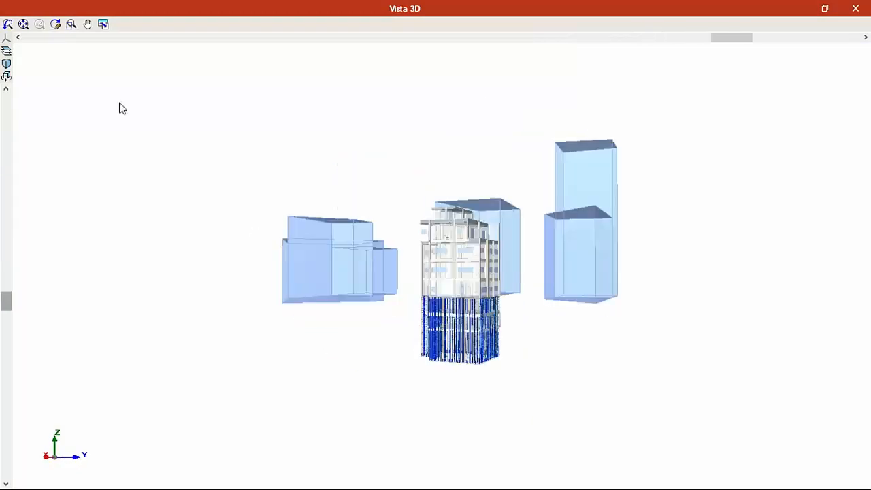
{"action": "left_click", "coordinate": [71, 24]}
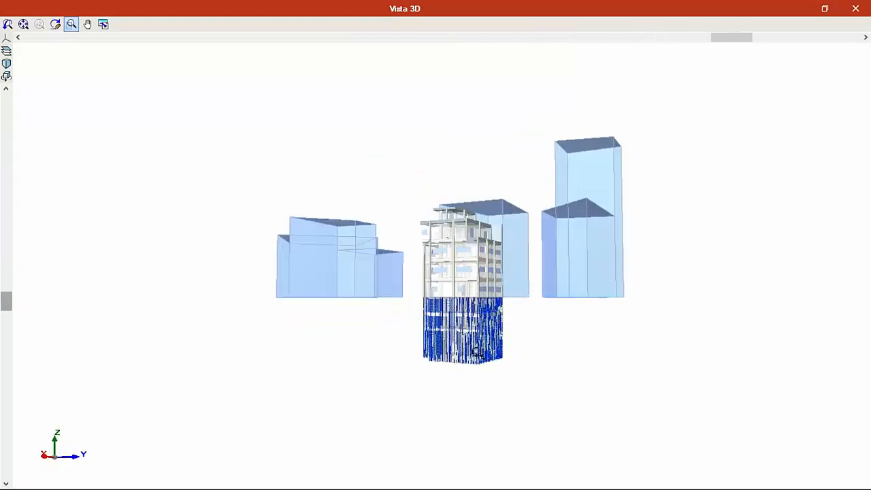
{"action": "scroll", "coordinate": [475, 372], "scroll_direction": "up", "scroll_amount": 5}
{"action": "scroll", "coordinate": [475, 372], "scroll_direction": "up", "scroll_amount": 4}
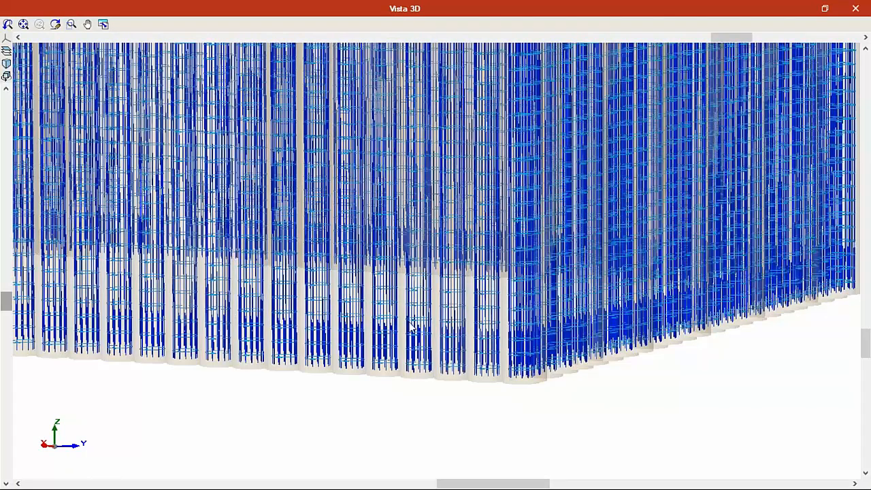
{"action": "middle_click_drag", "start_coordinate": [437, 331], "coordinate": [421, 246]}
{"action": "scroll", "coordinate": [421, 250], "scroll_direction": "up", "scroll_amount": 5}
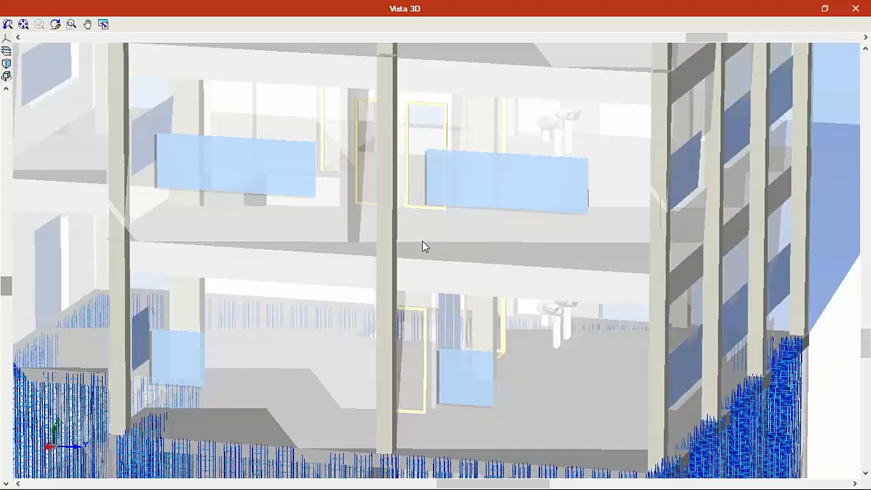
{"action": "scroll", "coordinate": [414, 256], "scroll_direction": "down", "scroll_amount": 5}
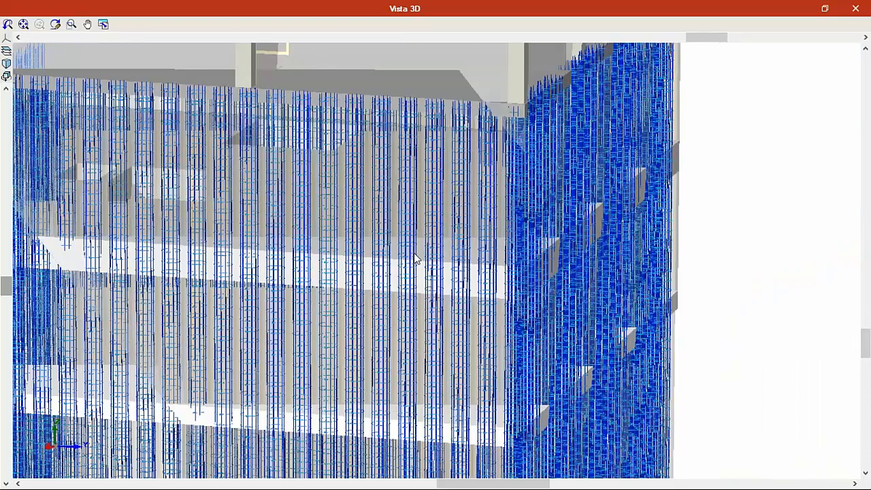
{"action": "left_click", "coordinate": [855, 8]}
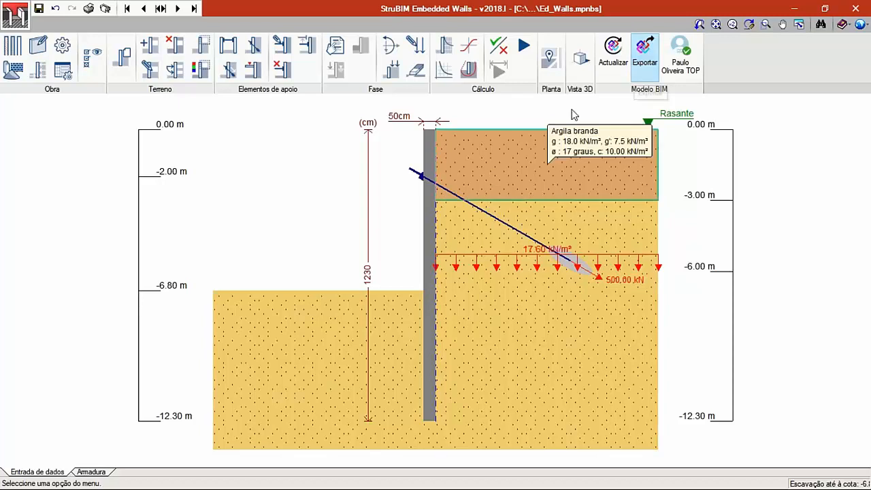
- Export the BIM model as Ed_Walls StruBIM Embedded Walls without a description, skipping the global stability check
{"action": "left_click", "coordinate": [645, 67]}
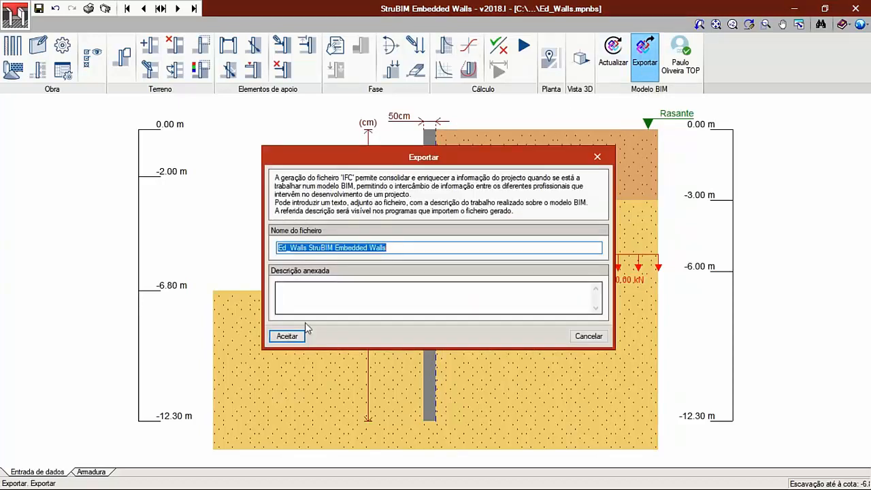
{"action": "left_click", "coordinate": [287, 336]}
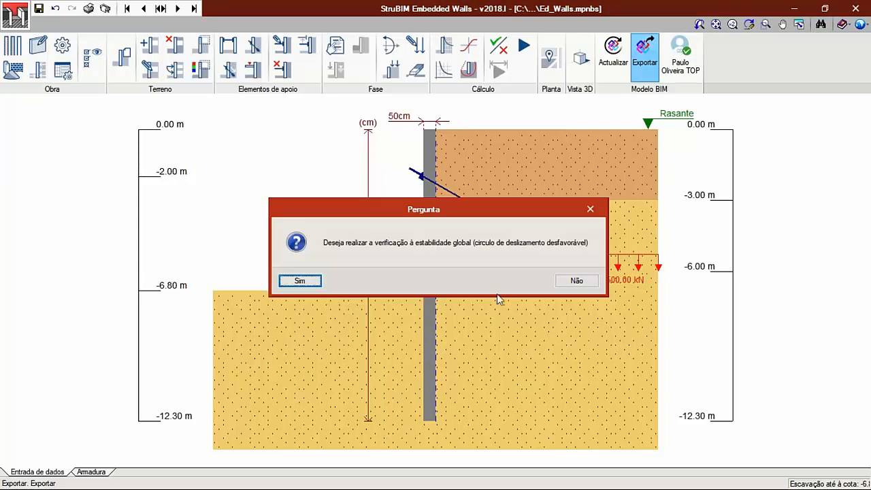
{"action": "left_click", "coordinate": [568, 283]}
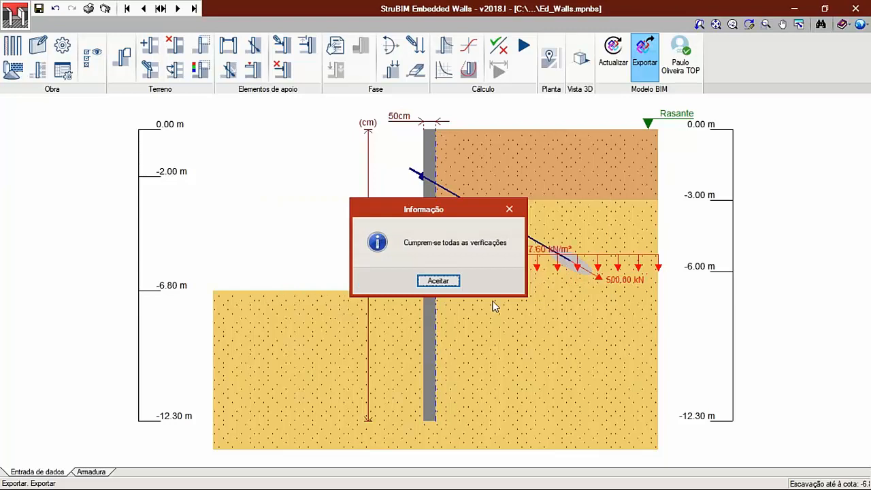
{"action": "left_click", "coordinate": [449, 283]}
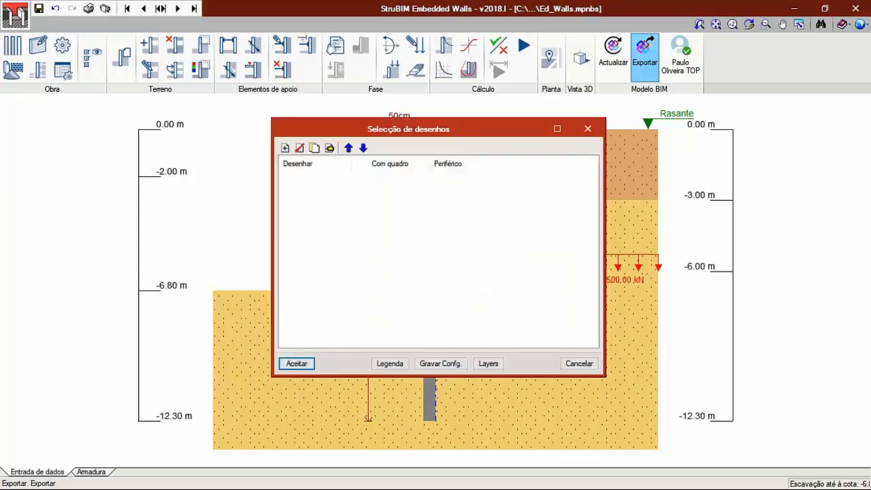
- Add a wall drawing to the export at scale 1:50 with geometry, reinforcement and the detailing table, and generate the drawings
{"action": "left_click", "coordinate": [284, 147]}
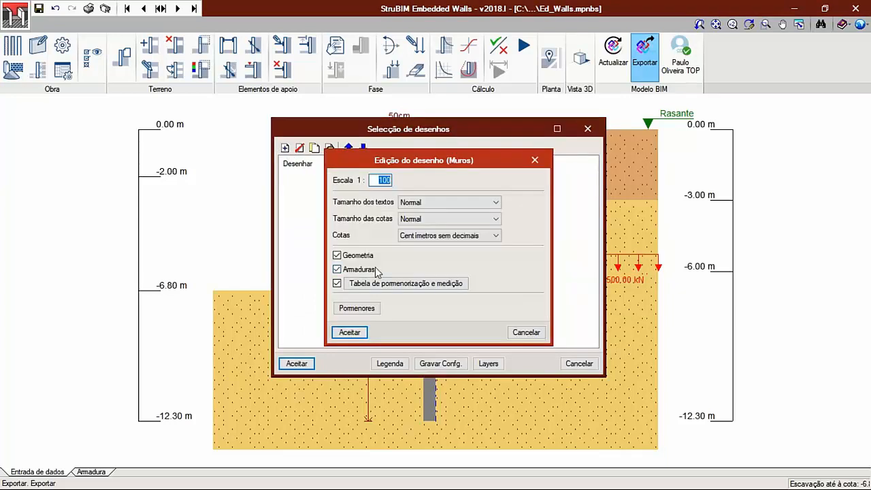
{"action": "type", "text": "50"}
{"action": "left_click", "coordinate": [350, 332]}
{"action": "left_click", "coordinate": [296, 363]}
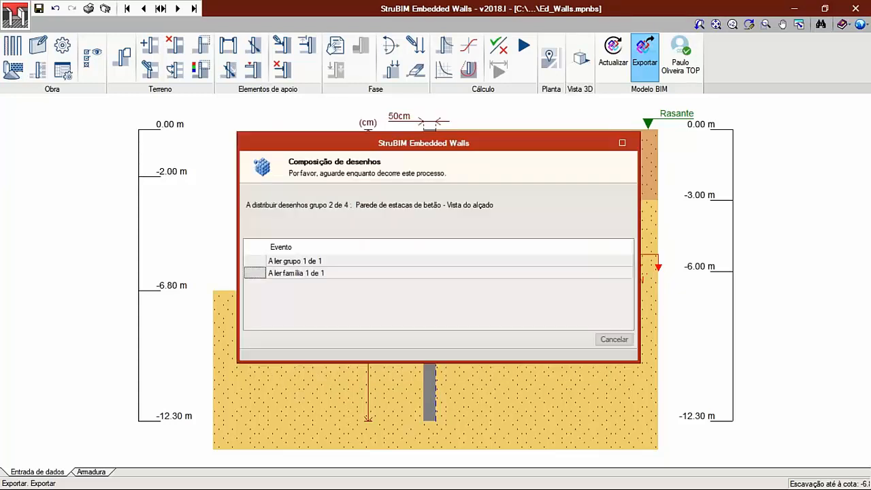
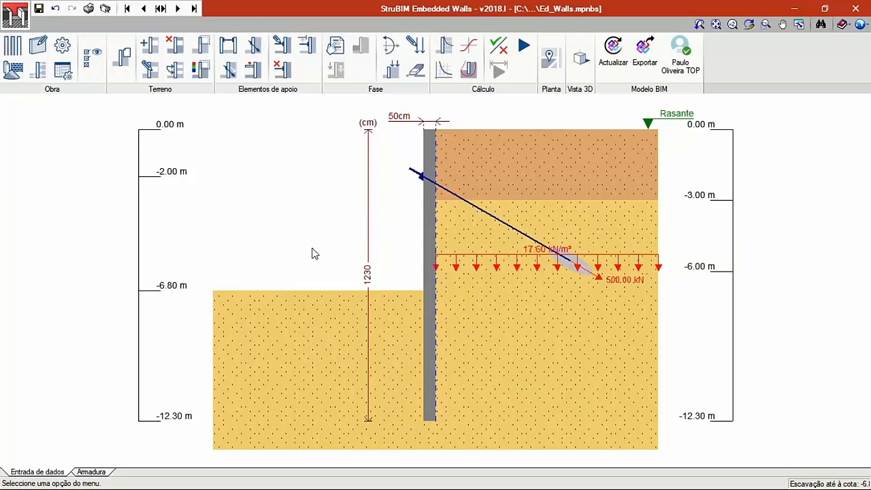
- Run the global stability check and generate the project report with all listing chapters included
{"action": "left_click", "coordinate": [89, 8]}
{"action": "left_click", "coordinate": [291, 281]}
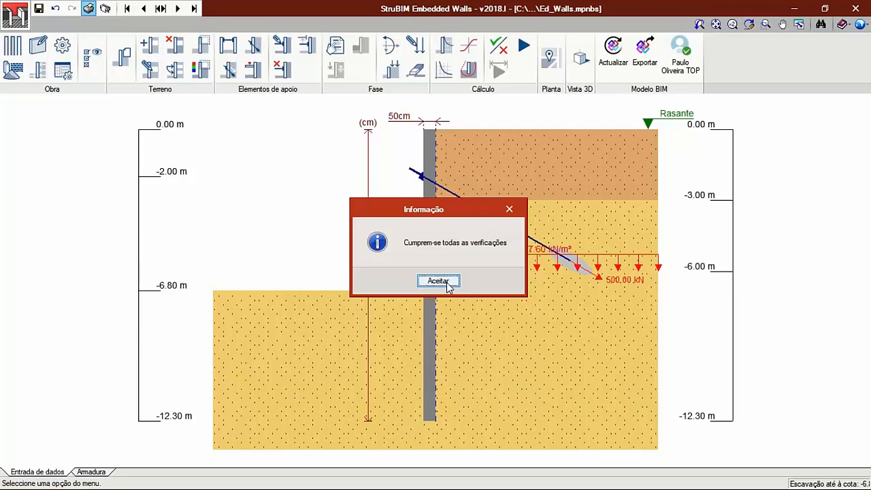
{"action": "left_click", "coordinate": [447, 283]}
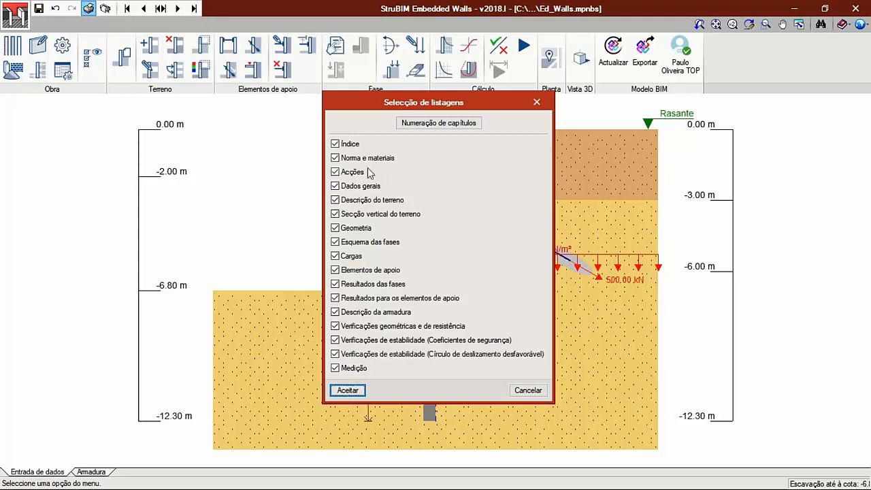
{"action": "left_click", "coordinate": [356, 392]}
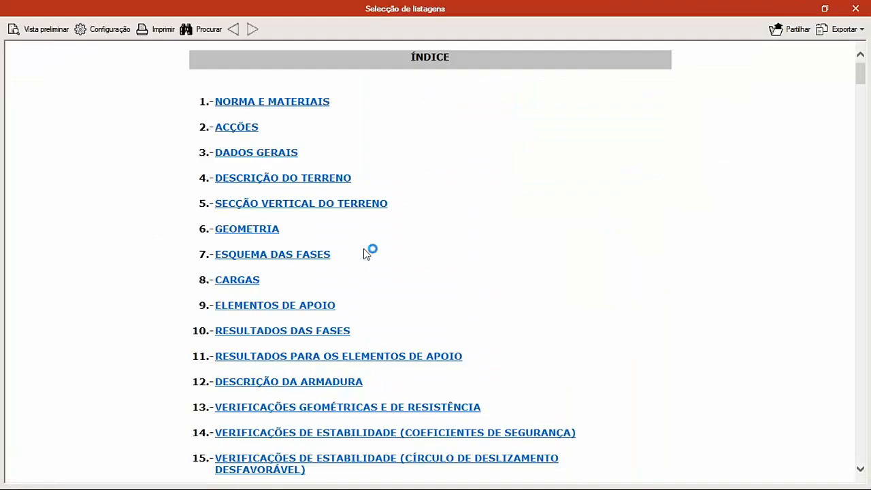
- Examine the report's standard and materials, actions, general data, terrain description and construction phase diagrams
{"action": "scroll", "coordinate": [419, 170], "scroll_direction": "down", "scroll_amount": 3}
{"action": "scroll", "coordinate": [419, 216], "scroll_direction": "down", "scroll_amount": 10}
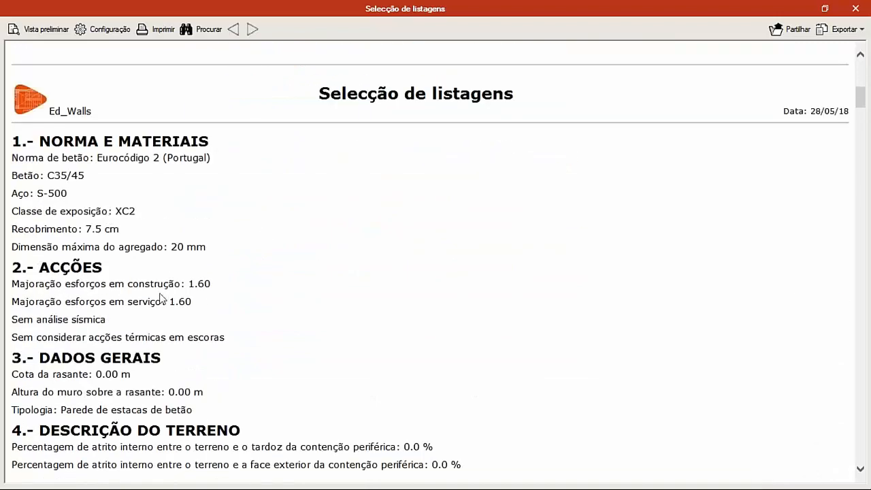
{"action": "scroll", "coordinate": [258, 272], "scroll_direction": "down", "scroll_amount": 4}
{"action": "scroll", "coordinate": [250, 253], "scroll_direction": "down", "scroll_amount": 6}
{"action": "scroll", "coordinate": [259, 278], "scroll_direction": "down", "scroll_amount": 6}
{"action": "scroll", "coordinate": [287, 283], "scroll_direction": "down", "scroll_amount": 2}
{"action": "scroll", "coordinate": [376, 270], "scroll_direction": "down", "scroll_amount": 8}
{"action": "scroll", "coordinate": [314, 197], "scroll_direction": "down", "scroll_amount": 10}
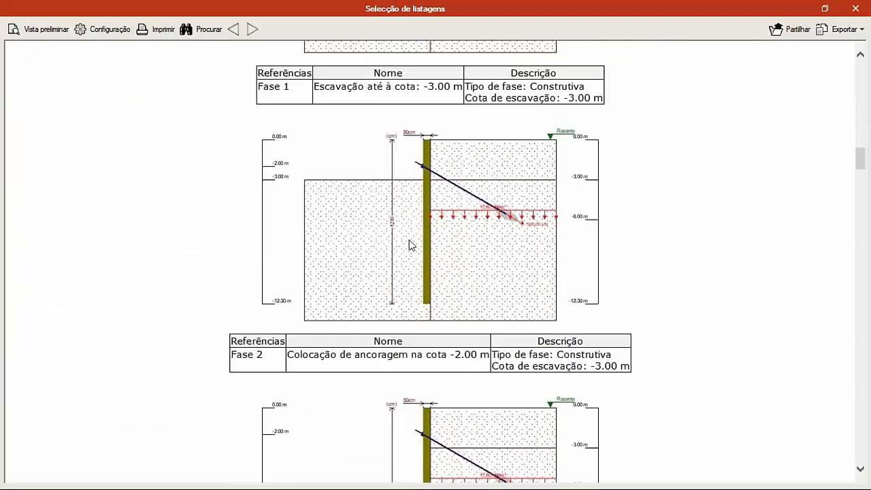
{"action": "scroll", "coordinate": [390, 237], "scroll_direction": "down", "scroll_amount": 16}
{"action": "scroll", "coordinate": [316, 226], "scroll_direction": "down", "scroll_amount": 14}
{"action": "scroll", "coordinate": [296, 231], "scroll_direction": "down", "scroll_amount": 12}
{"action": "scroll", "coordinate": [340, 254], "scroll_direction": "down", "scroll_amount": 3}
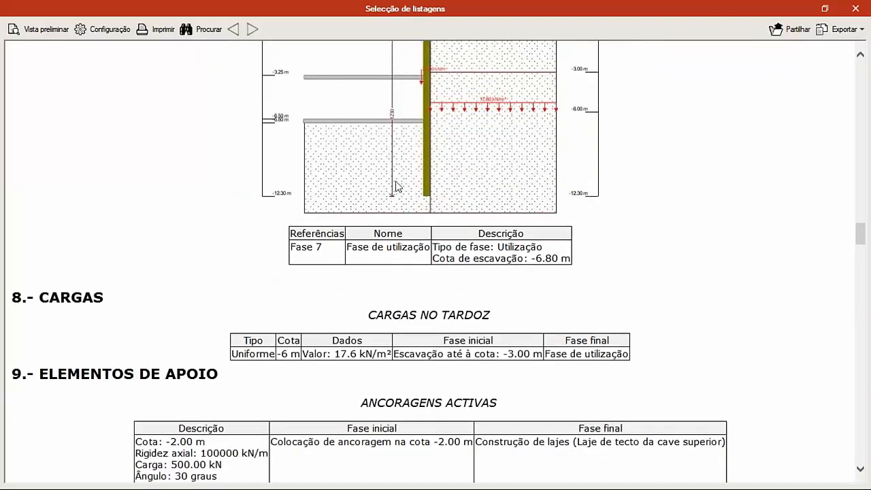
- Read the report's loads, active anchors and slabs, and the displacement and force tables for each phase
{"action": "scroll", "coordinate": [385, 204], "scroll_direction": "down", "scroll_amount": 6}
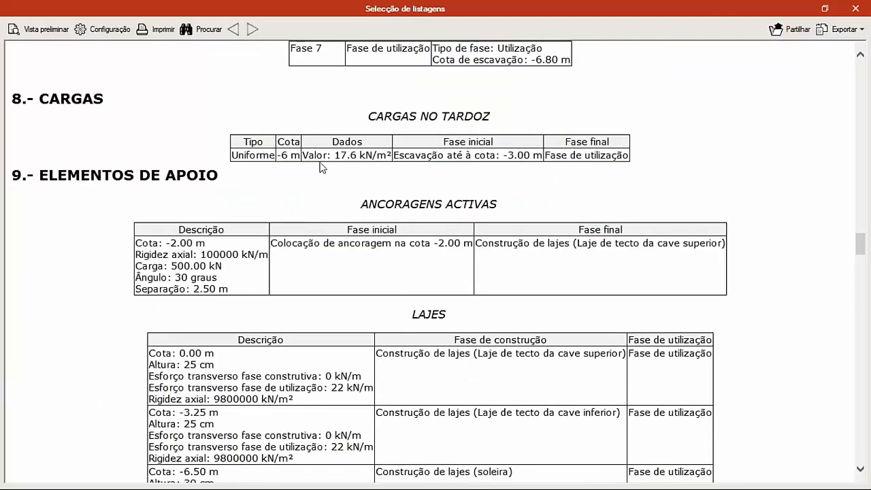
{"action": "scroll", "coordinate": [411, 194], "scroll_direction": "down", "scroll_amount": 2}
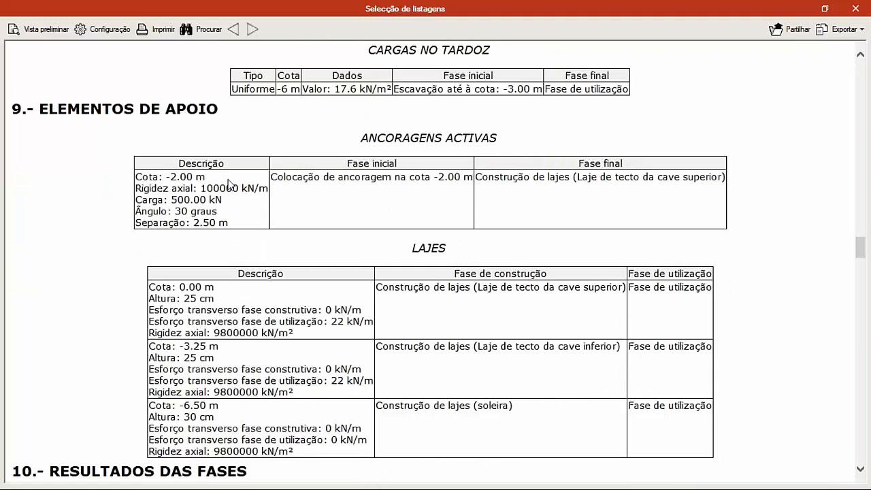
{"action": "scroll", "coordinate": [268, 204], "scroll_direction": "down", "scroll_amount": 2}
{"action": "scroll", "coordinate": [317, 213], "scroll_direction": "down", "scroll_amount": 2}
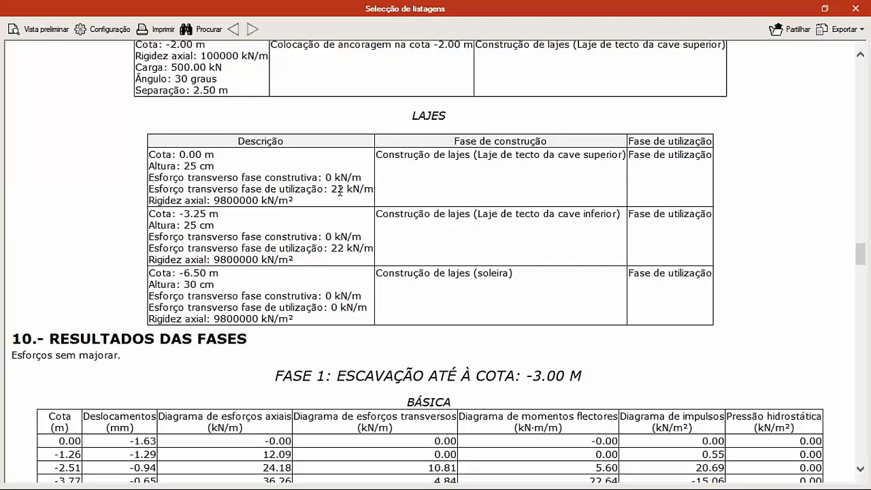
{"action": "scroll", "coordinate": [339, 197], "scroll_direction": "down", "scroll_amount": 4}
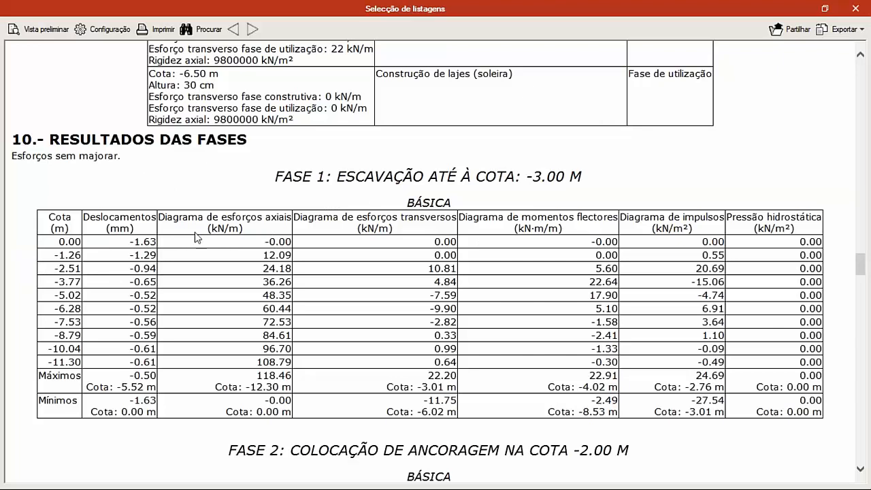
{"action": "scroll", "coordinate": [316, 245], "scroll_direction": "down", "scroll_amount": 4}
{"action": "scroll", "coordinate": [317, 245], "scroll_direction": "down", "scroll_amount": 20}
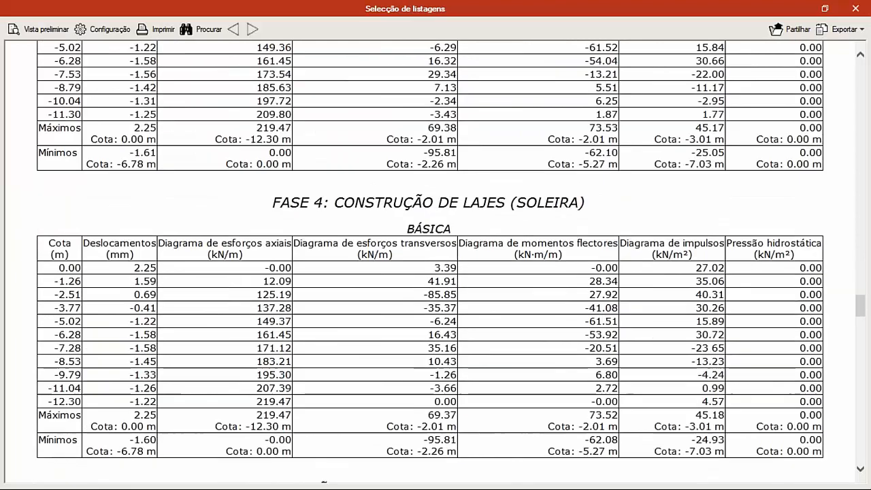
- Review the report's support element results, reinforcement description, geometric, resistance and stability checks, and quantities
{"action": "scroll", "coordinate": [263, 232], "scroll_direction": "down", "scroll_amount": 16}
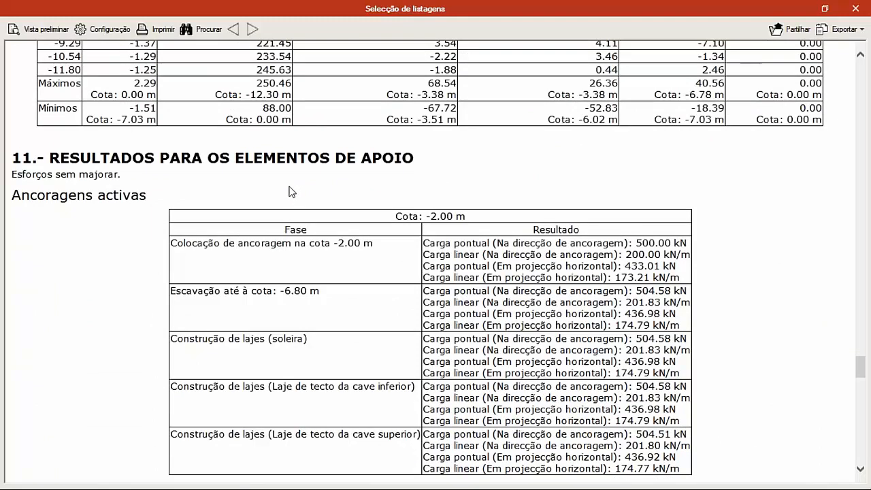
{"action": "scroll", "coordinate": [287, 202], "scroll_direction": "down", "scroll_amount": 1}
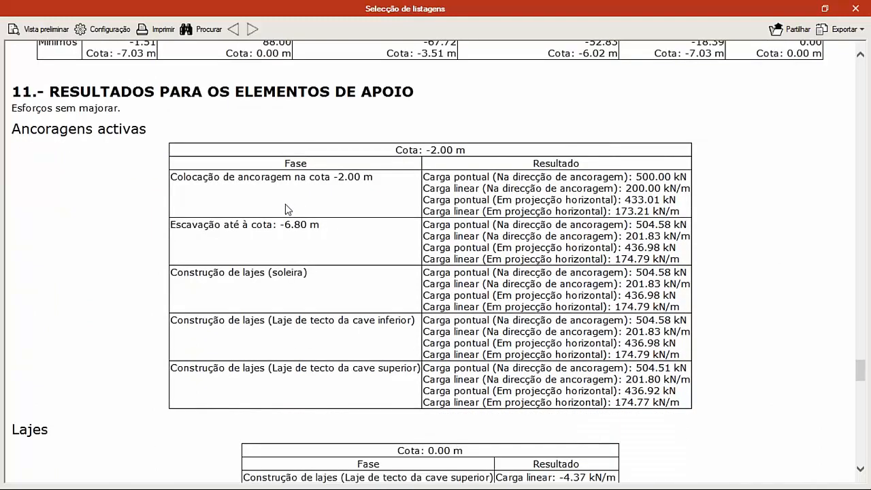
{"action": "scroll", "coordinate": [285, 225], "scroll_direction": "down", "scroll_amount": 1}
{"action": "scroll", "coordinate": [258, 230], "scroll_direction": "down", "scroll_amount": 7}
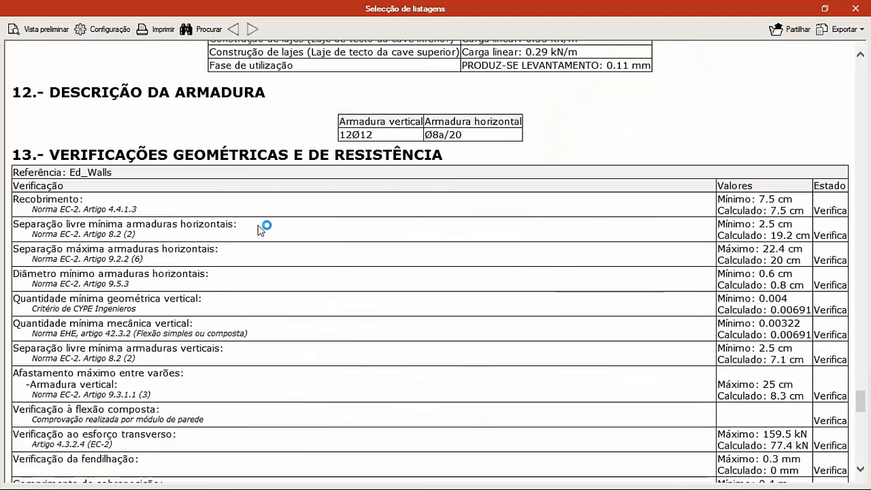
{"action": "scroll", "coordinate": [300, 230], "scroll_direction": "down", "scroll_amount": 8}
{"action": "scroll", "coordinate": [296, 234], "scroll_direction": "down", "scroll_amount": 9}
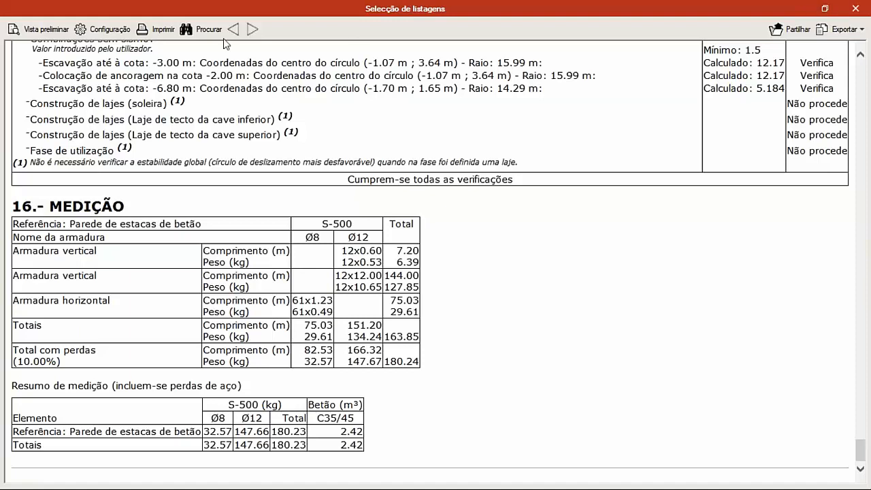
- Look at the file formats available for exporting the report and close it without exporting
{"action": "left_click", "coordinate": [823, 29]}
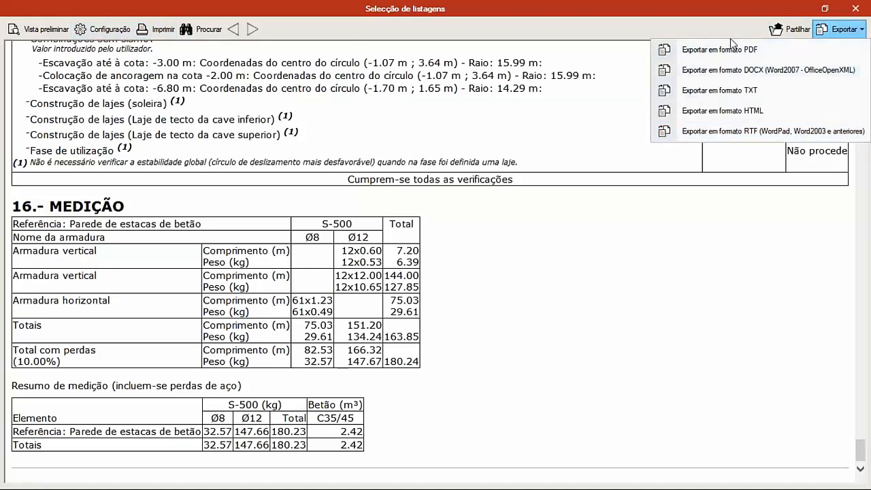
{"action": "left_click", "coordinate": [855, 8]}
{"action": "left_click", "coordinate": [855, 8]}
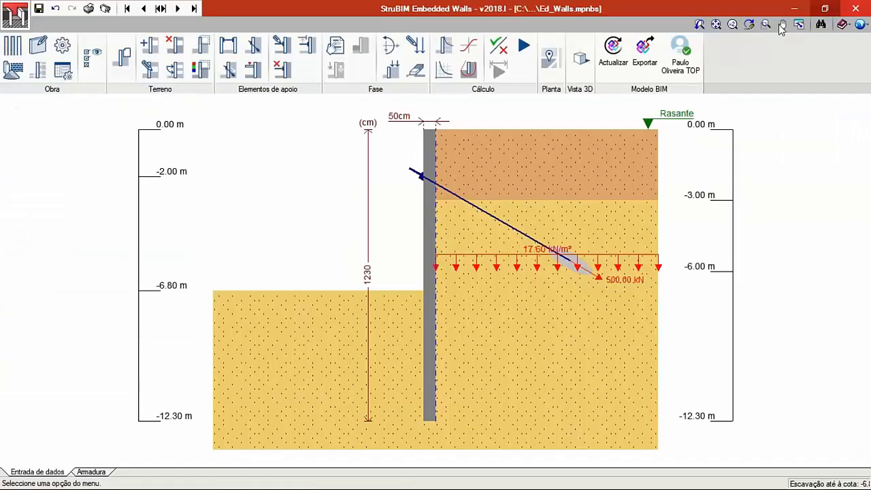
- Generate the DWG wall drawing at scale 1:50 with geometry, reinforcement and the detailing table, skipping the global stability check
{"action": "left_click", "coordinate": [105, 8]}
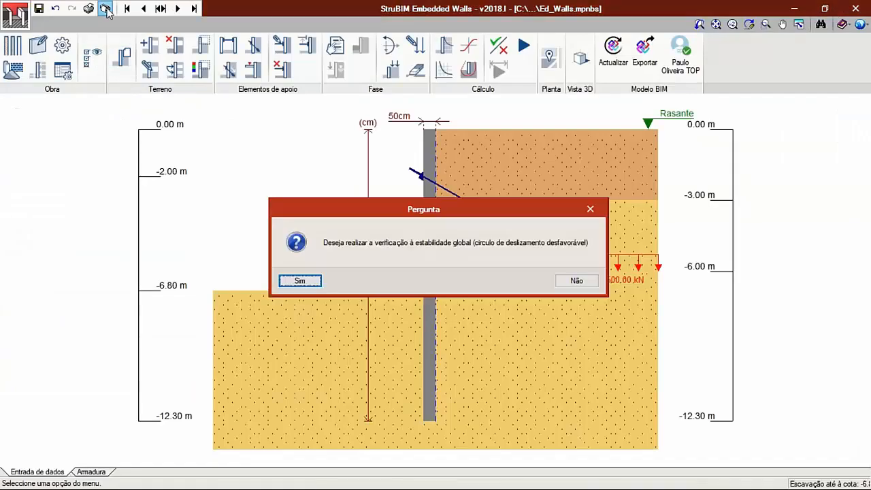
{"action": "left_click", "coordinate": [576, 281]}
{"action": "left_click", "coordinate": [456, 281]}
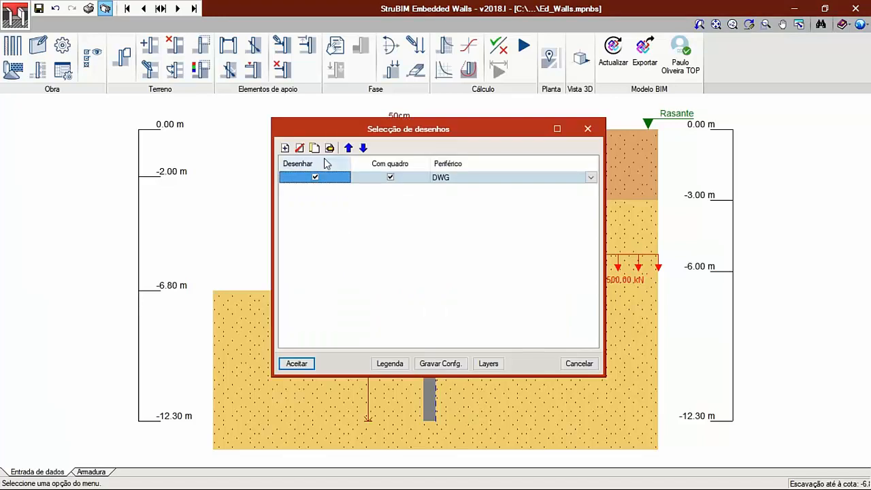
{"action": "left_click", "coordinate": [330, 148]}
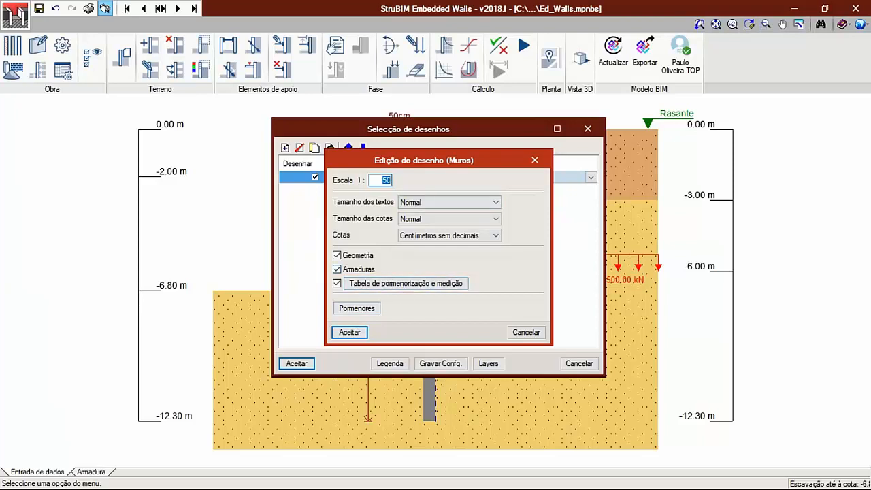
{"action": "left_click", "coordinate": [349, 333]}
{"action": "left_click", "coordinate": [306, 363]}
{"action": "left_click", "coordinate": [301, 287]}
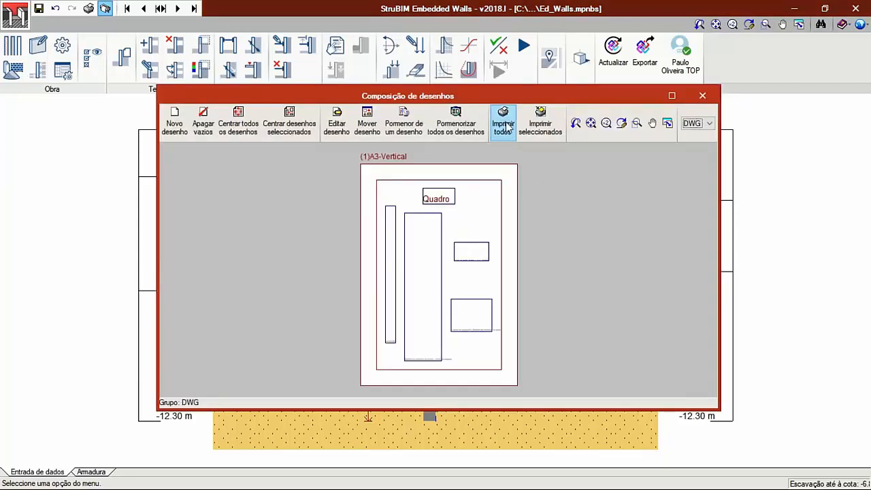
- Show all drawings on the A3 sheet in full detail and examine the pile cross-section and the detailing table
{"action": "left_click", "coordinate": [671, 95]}
{"action": "left_click", "coordinate": [308, 39]}
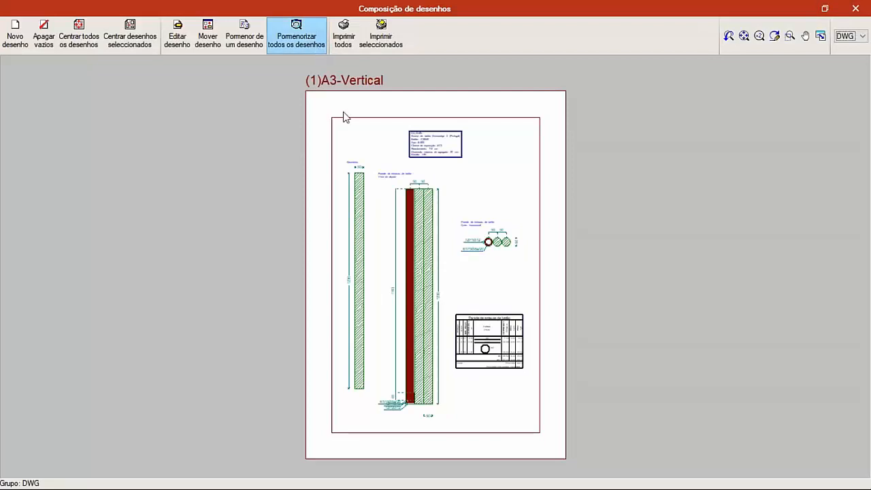
{"action": "scroll", "coordinate": [424, 302], "scroll_direction": "up", "scroll_amount": 2}
{"action": "scroll", "coordinate": [484, 178], "scroll_direction": "up", "scroll_amount": 2}
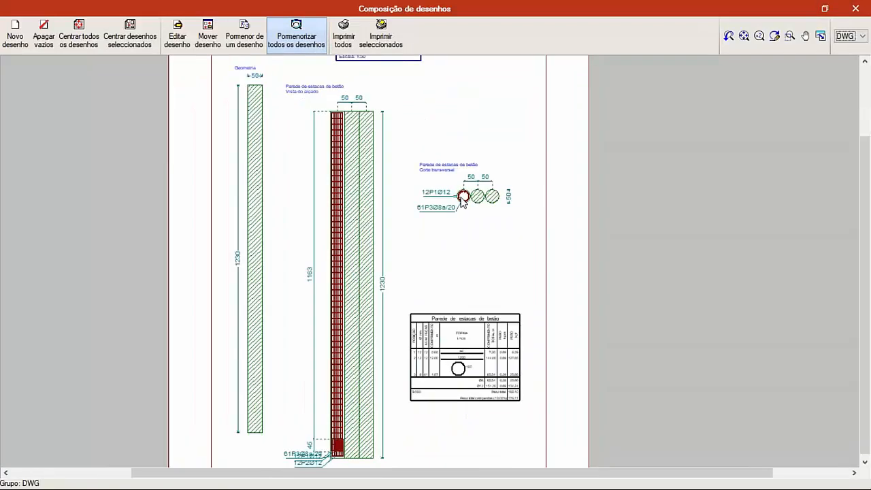
{"action": "scroll", "coordinate": [423, 206], "scroll_direction": "down", "scroll_amount": 2}
{"action": "scroll", "coordinate": [314, 335], "scroll_direction": "down", "scroll_amount": 2}
{"action": "scroll", "coordinate": [386, 271], "scroll_direction": "up", "scroll_amount": 3}
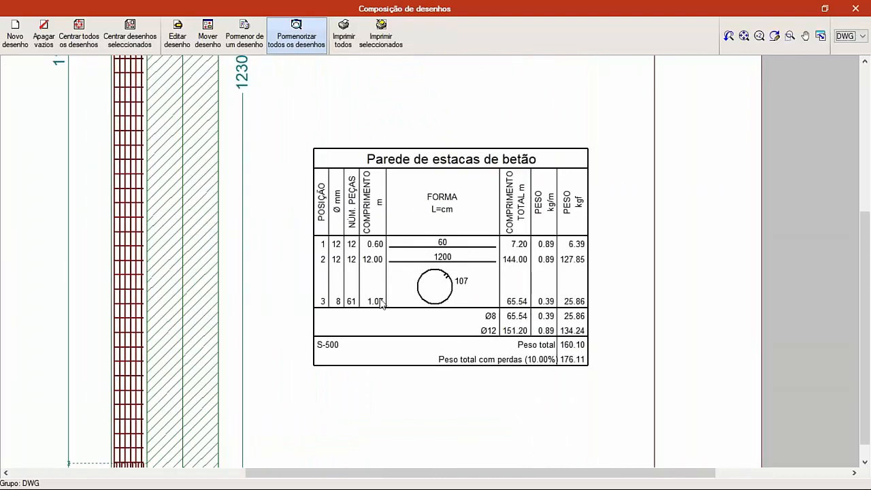
{"action": "scroll", "coordinate": [458, 231], "scroll_direction": "up", "scroll_amount": 1}
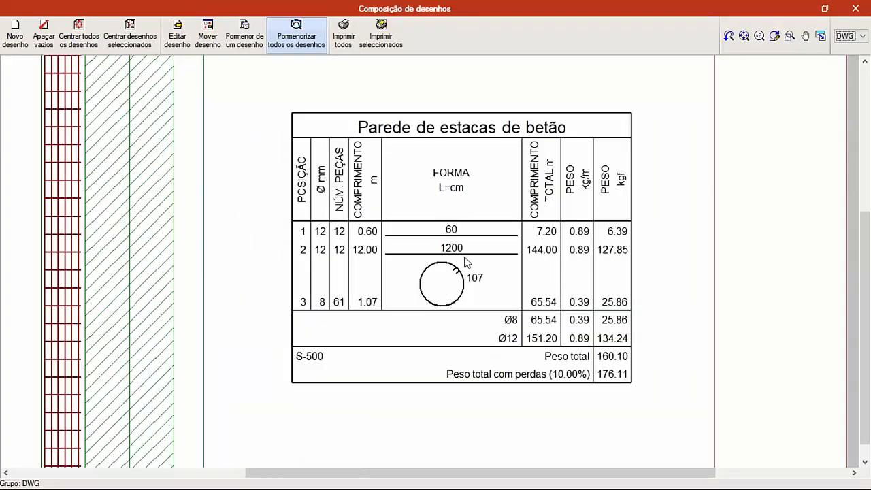
{"action": "scroll", "coordinate": [414, 281], "scroll_direction": "down", "scroll_amount": 2}
- Examine the reinforcement labels and bar overlap at the base of the pile elevation and compare them with the detailing table
{"action": "middle_click_drag", "start_coordinate": [359, 325], "coordinate": [482, 242]}
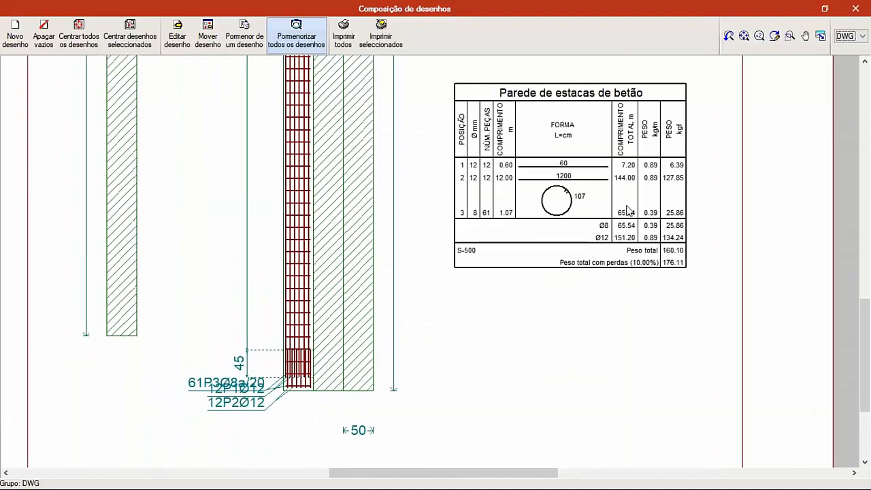
{"action": "scroll", "coordinate": [249, 377], "scroll_direction": "up", "scroll_amount": 2}
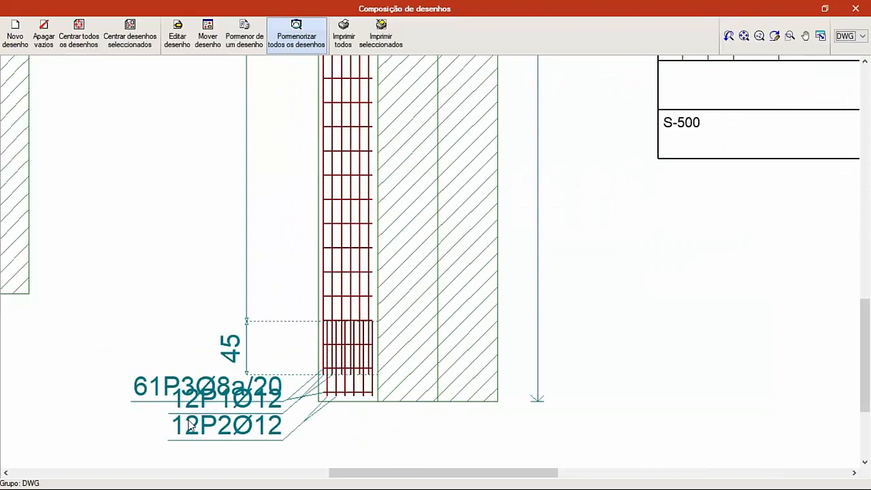
{"action": "scroll", "coordinate": [191, 428], "scroll_direction": "up", "scroll_amount": 1}
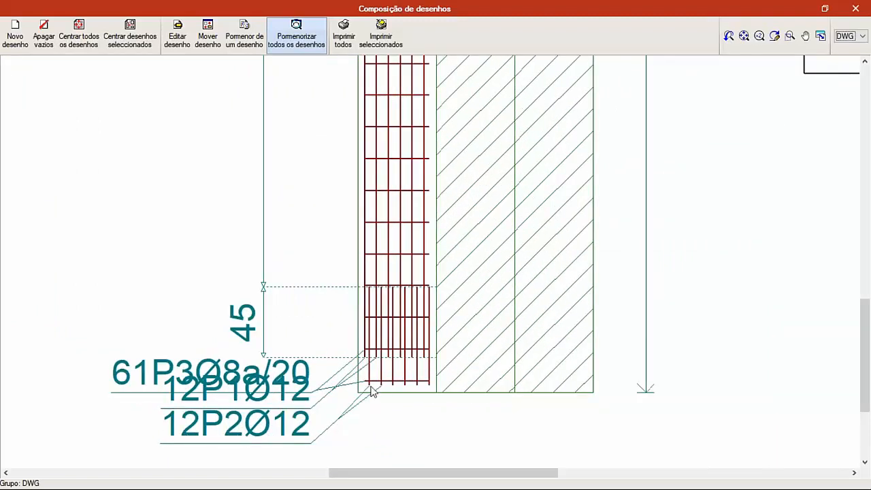
{"action": "scroll", "coordinate": [218, 411], "scroll_direction": "down", "scroll_amount": 3}
{"action": "mouse_move", "coordinate": [415, 309]}
{"action": "middle_mouse_down"}
{"action": "mouse_move", "coordinate": [332, 378]}
{"action": "mouse_move", "coordinate": [294, 485]}
{"action": "middle_mouse_up"}
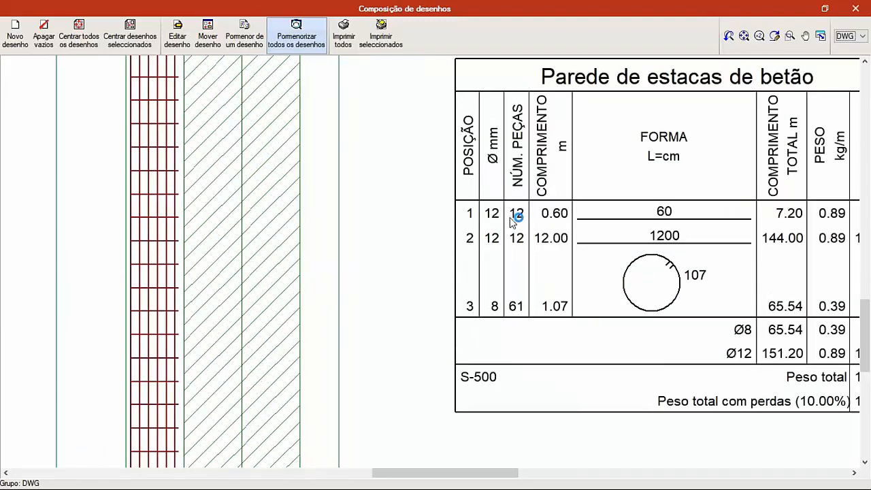
{"action": "middle_click_drag", "start_coordinate": [685, 234], "coordinate": [625, 237]}
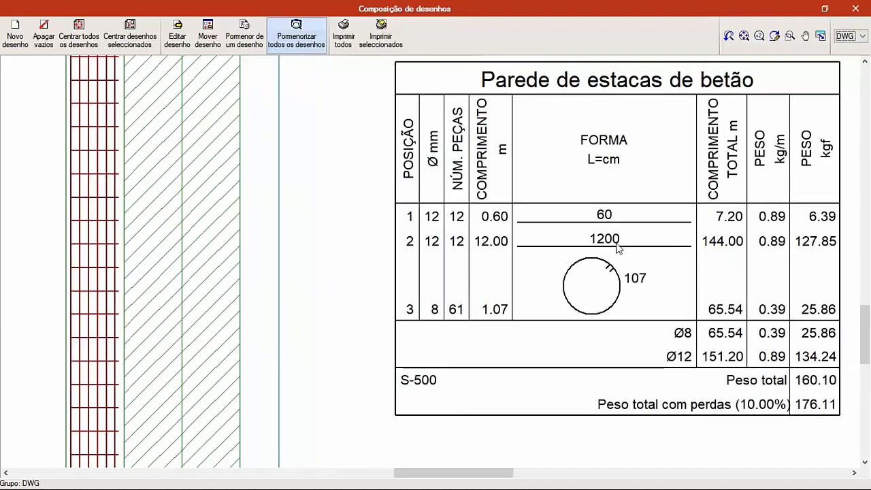
{"action": "middle_click_drag", "start_coordinate": [680, 251], "coordinate": [635, 247]}
{"action": "scroll", "coordinate": [612, 238], "scroll_direction": "down", "scroll_amount": 3}
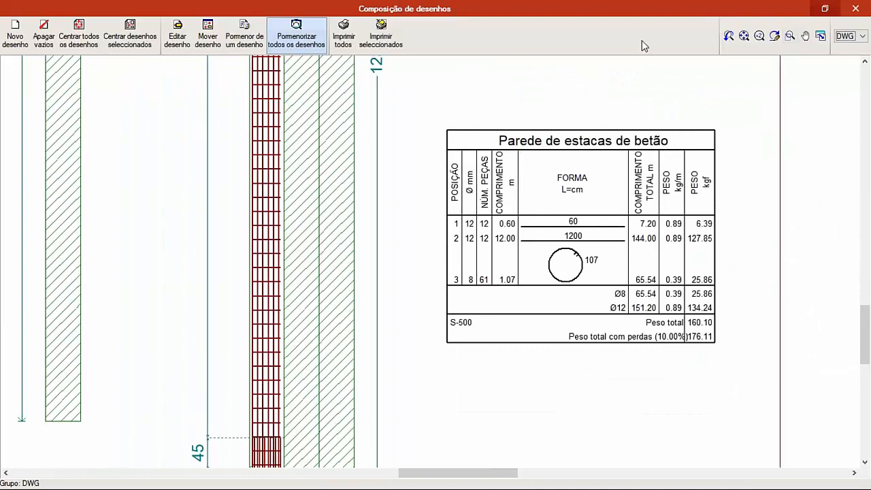
- Check the folder and file name options for printing all drawings to DWG, cancel, and close the drawing composition
{"action": "left_click", "coordinate": [344, 38]}
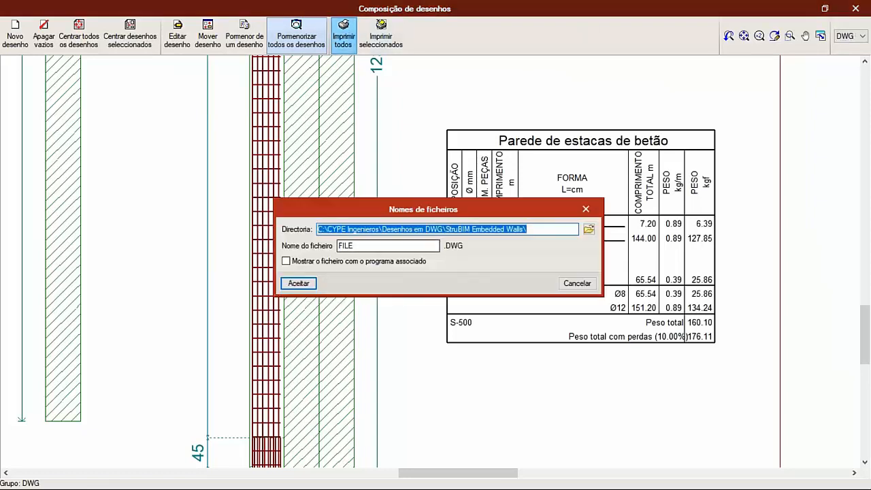
{"action": "left_click", "coordinate": [578, 284]}
{"action": "left_click", "coordinate": [854, 12]}
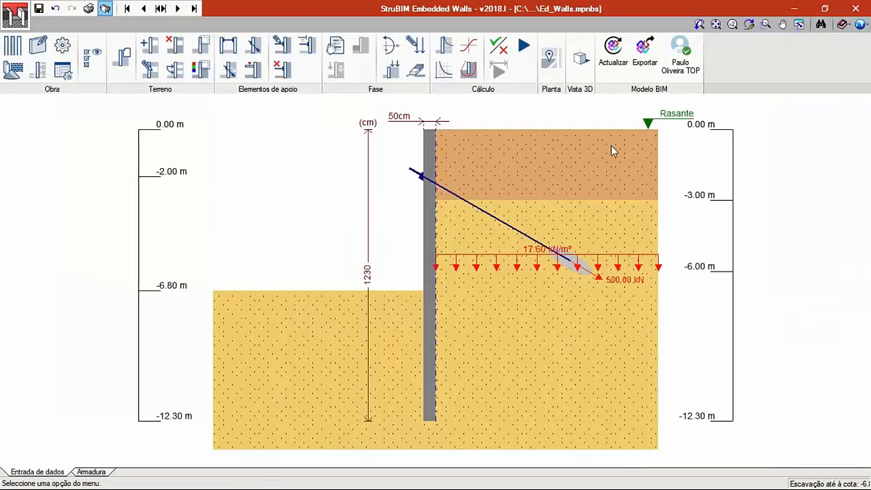
- Look through the output devices available for the wall drawing and keep DWG selected
{"action": "left_click", "coordinate": [456, 175]}
{"action": "left_click", "coordinate": [456, 176]}
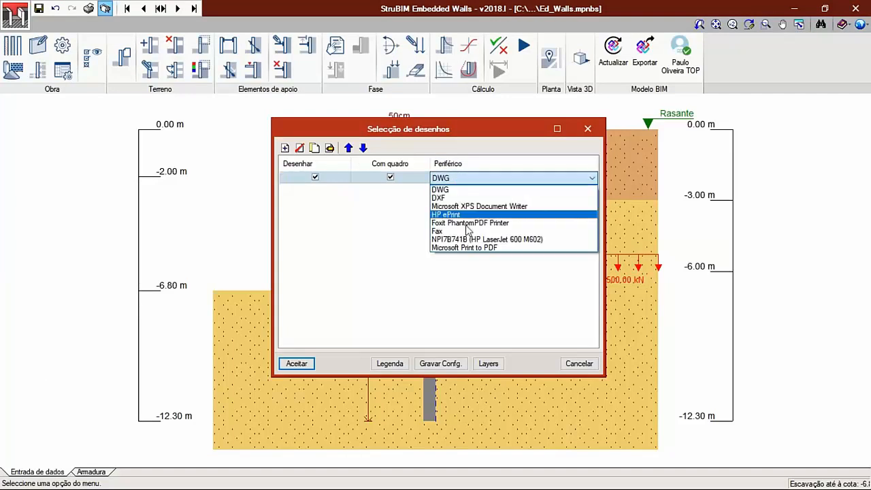
{"action": "left_click", "coordinate": [471, 182]}
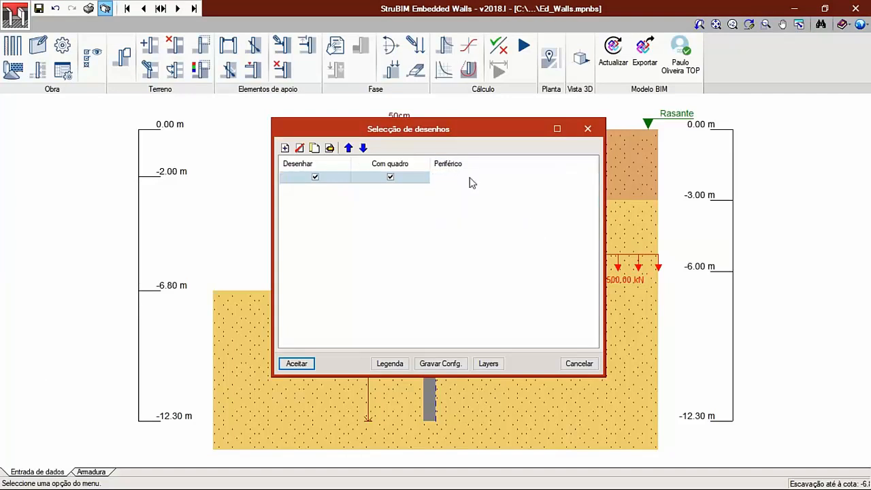
- Cancel the drawing selection without printing and switch to the Ed_walls project page on BIMserver.center in Chrome
{"action": "left_click", "coordinate": [578, 364]}
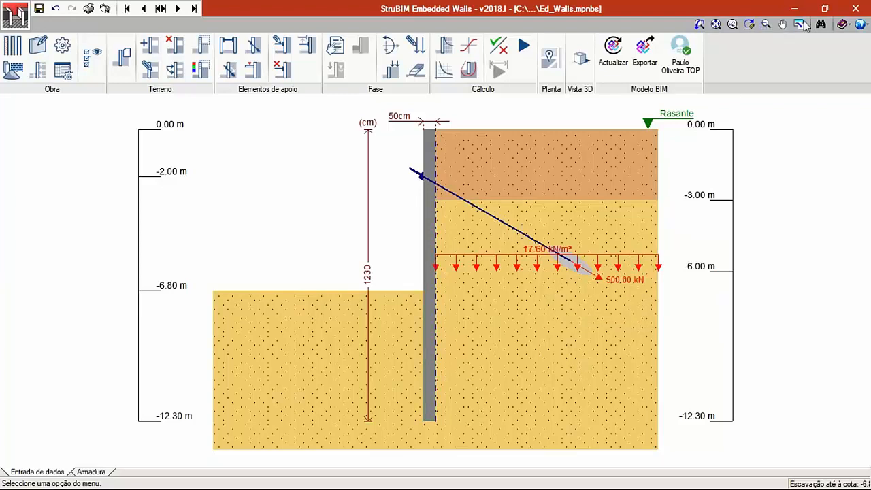
{"action": "left_click", "coordinate": [824, 10]}
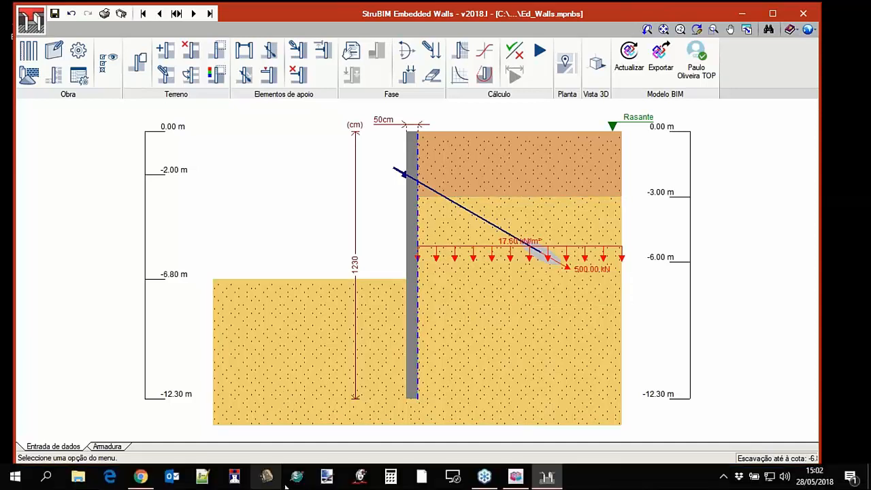
{"action": "left_click", "coordinate": [723, 477]}
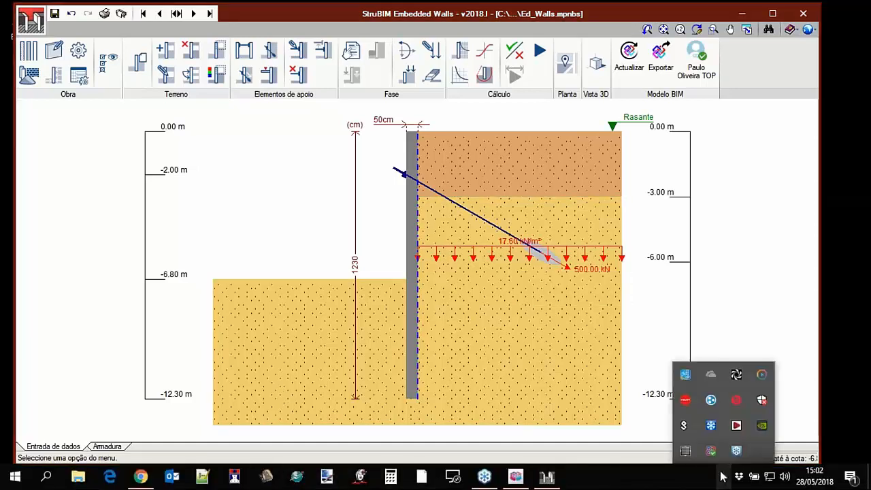
{"action": "left_click", "coordinate": [139, 478]}
{"action": "scroll", "coordinate": [169, 272], "scroll_direction": "up", "scroll_amount": 2}
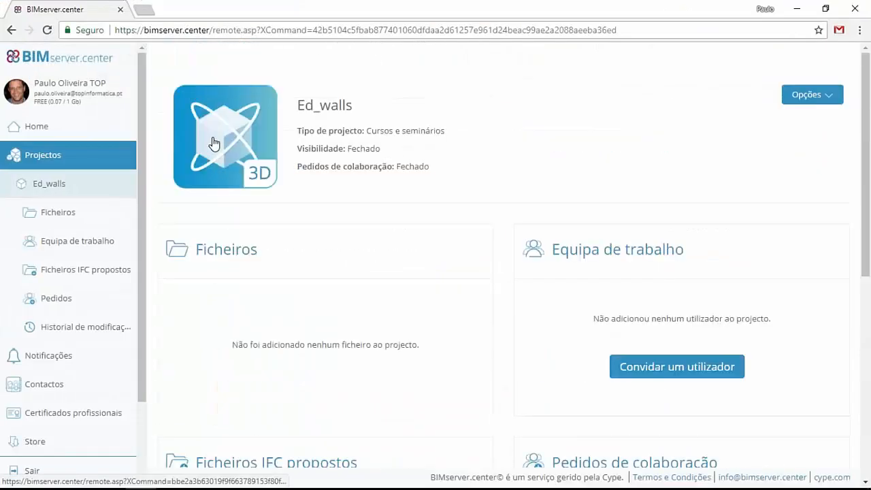
- Refresh the Ed_walls project, open its file list and show the files attached to Ed_Walls StruBIM Embedded Walls.ifc
{"action": "left_click", "coordinate": [51, 190]}
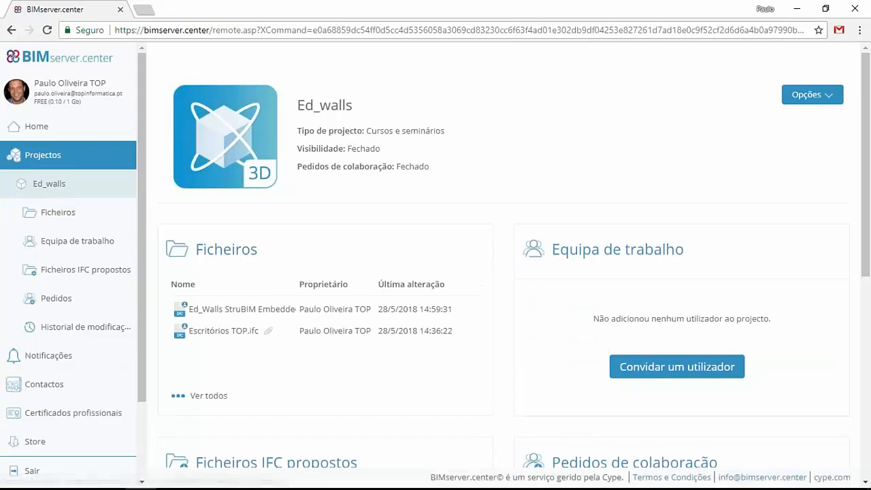
{"action": "left_click", "coordinate": [235, 259]}
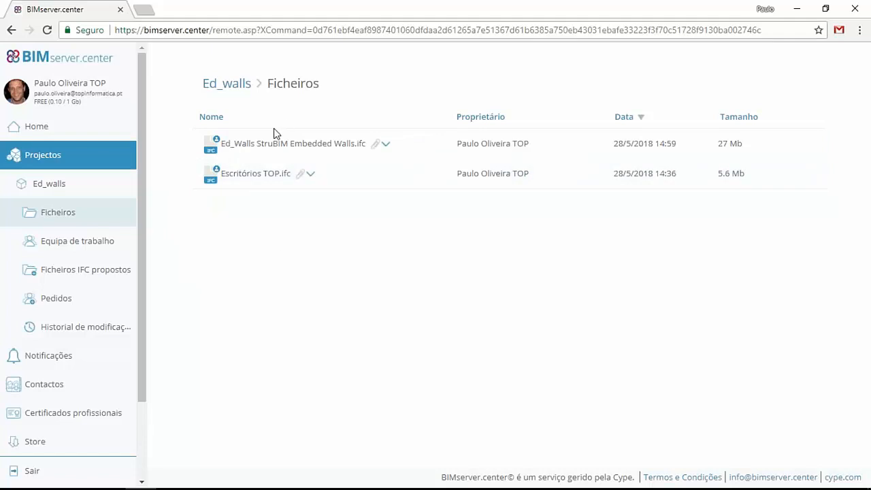
{"action": "left_click", "coordinate": [387, 145]}
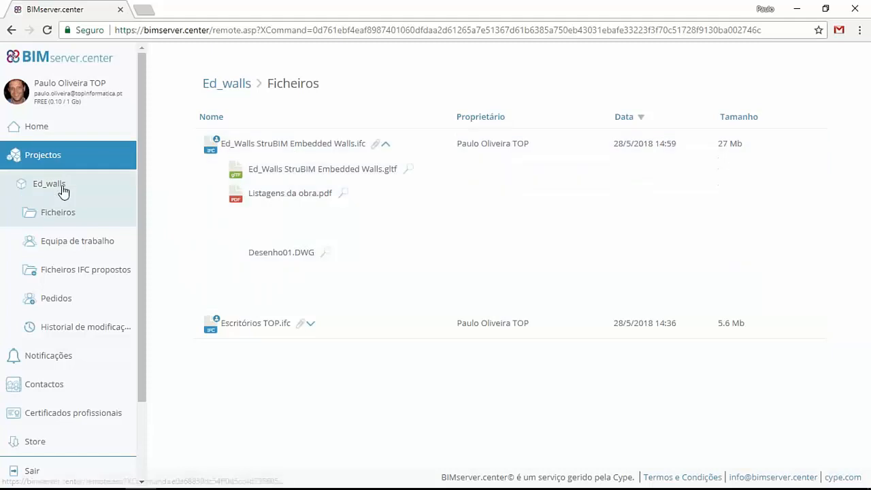
- Reopen Ed_walls from the project list, load its 3D model and view the building and pile walls from several sides
{"action": "left_click", "coordinate": [54, 157]}
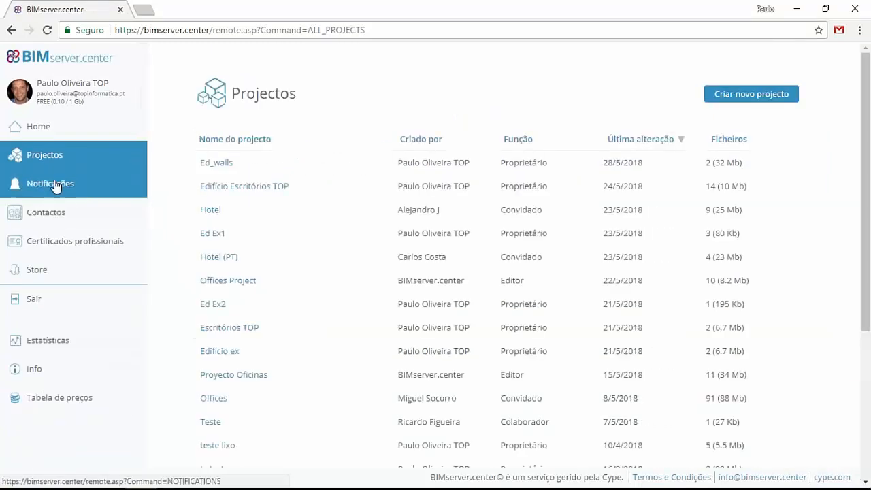
{"action": "left_click", "coordinate": [216, 163]}
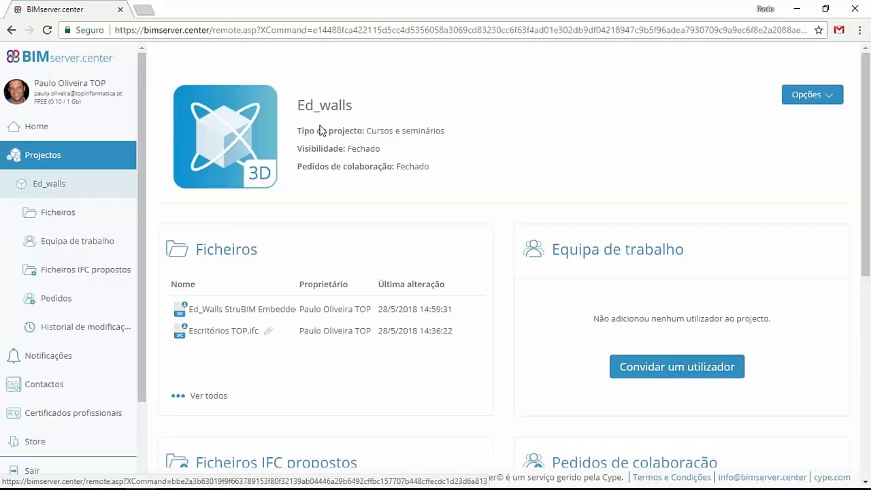
{"action": "left_click", "coordinate": [244, 132]}
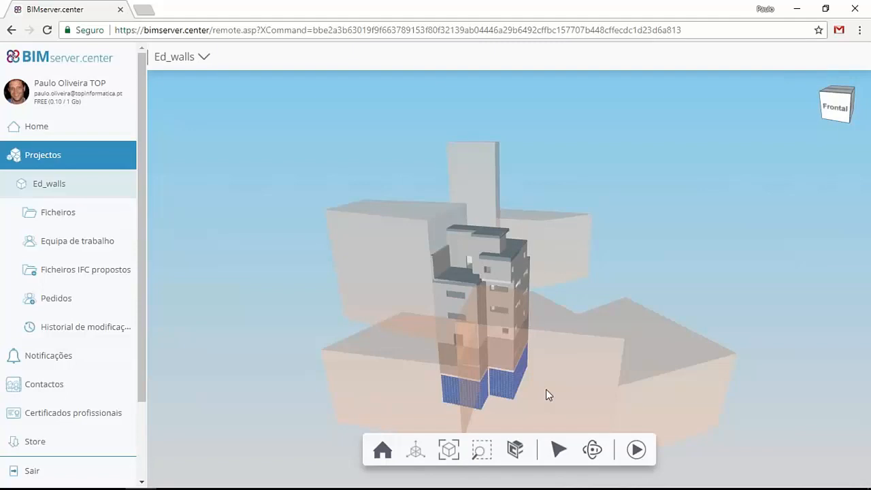
{"action": "left_click_drag", "start_coordinate": [515, 369], "coordinate": [433, 361]}
{"action": "left_click_drag", "start_coordinate": [355, 361], "coordinate": [262, 361]}
{"action": "left_click_drag", "start_coordinate": [521, 362], "coordinate": [480, 327]}
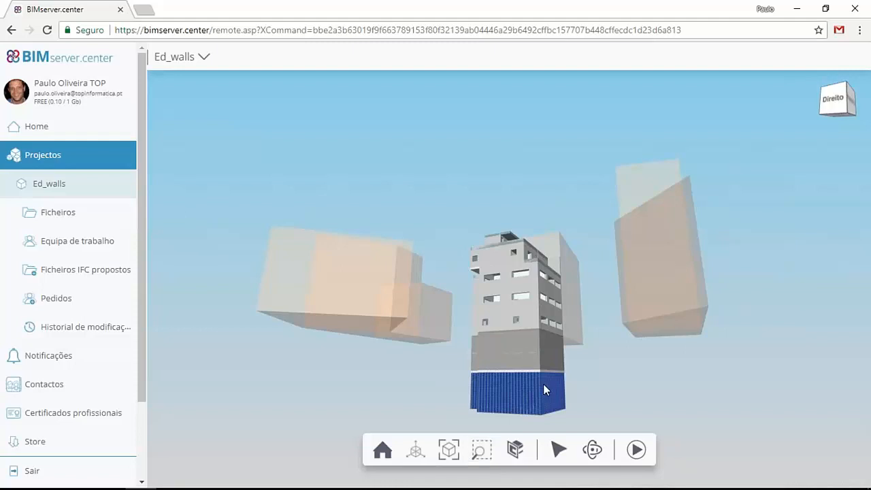
- Examine the pile wall's reinforcement bars and stirrups up close in the 3D model, then return to a view of the building
{"action": "left_click", "coordinate": [480, 450]}
{"action": "left_click_drag", "start_coordinate": [520, 371], "coordinate": [538, 383]}
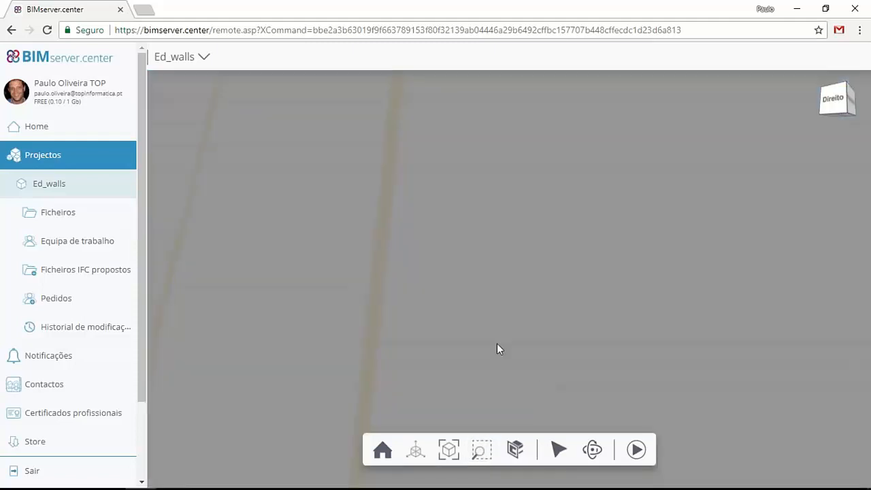
{"action": "scroll", "coordinate": [496, 341], "scroll_direction": "down", "scroll_amount": 5}
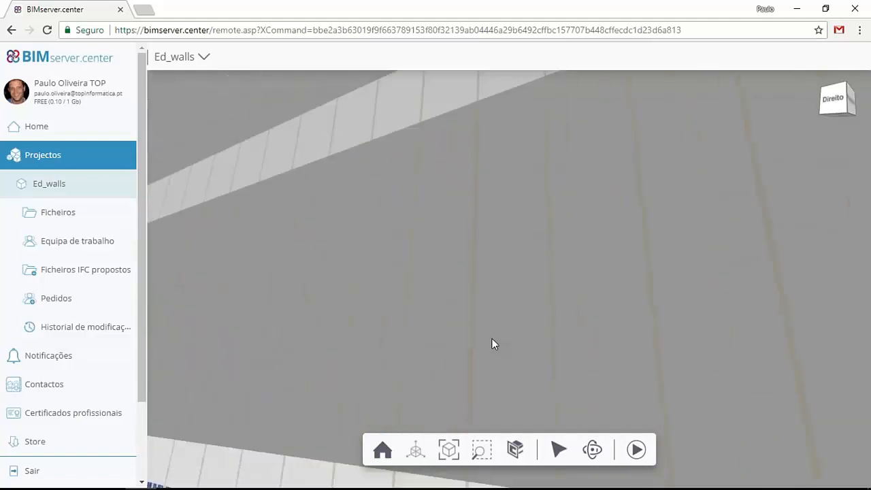
{"action": "scroll", "coordinate": [491, 337], "scroll_direction": "down", "scroll_amount": 1}
{"action": "scroll", "coordinate": [491, 288], "scroll_direction": "up", "scroll_amount": 3}
{"action": "scroll", "coordinate": [486, 301], "scroll_direction": "down", "scroll_amount": 3}
{"action": "scroll", "coordinate": [487, 308], "scroll_direction": "down", "scroll_amount": 1}
{"action": "left_click_drag", "start_coordinate": [517, 355], "coordinate": [498, 334]}
{"action": "scroll", "coordinate": [490, 264], "scroll_direction": "down", "scroll_amount": 5}
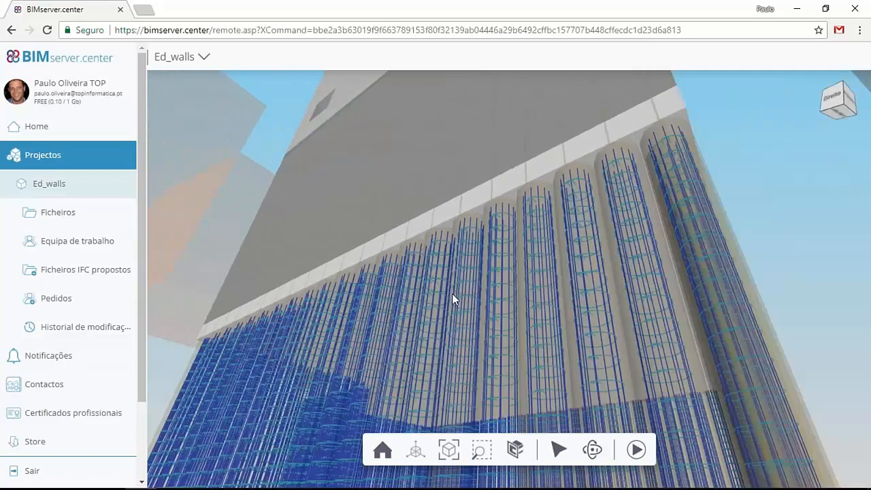
{"action": "left_click_drag", "start_coordinate": [452, 293], "coordinate": [511, 394]}
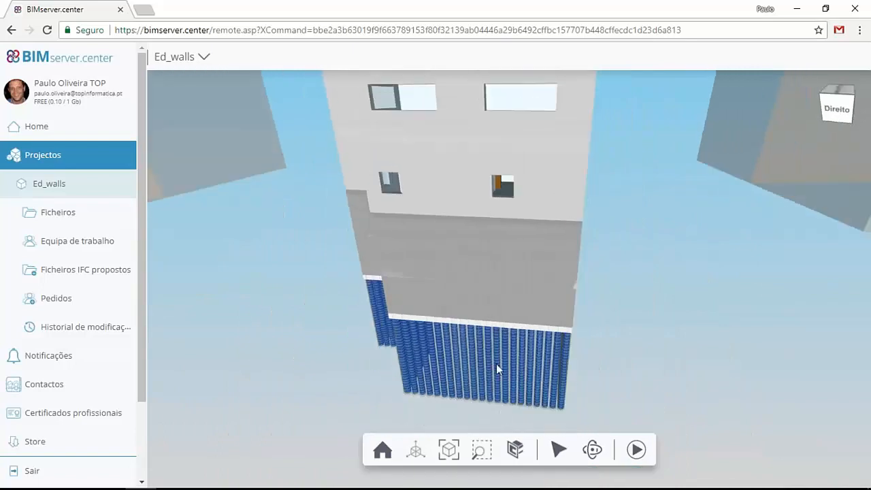
{"action": "scroll", "coordinate": [530, 272], "scroll_direction": "down", "scroll_amount": 6}
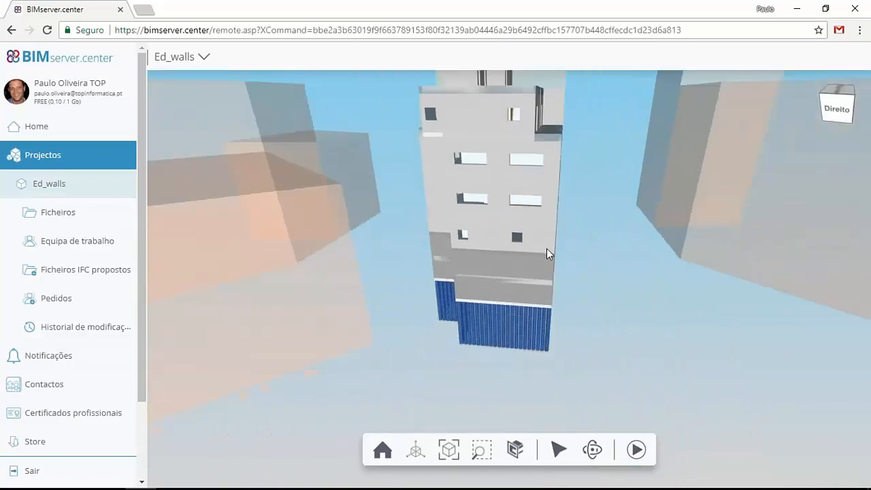
- Cut the model with a section perpendicular to the global Y axis, lowered through the upper floors, and inspect the interior
{"action": "left_click", "coordinate": [517, 451]}
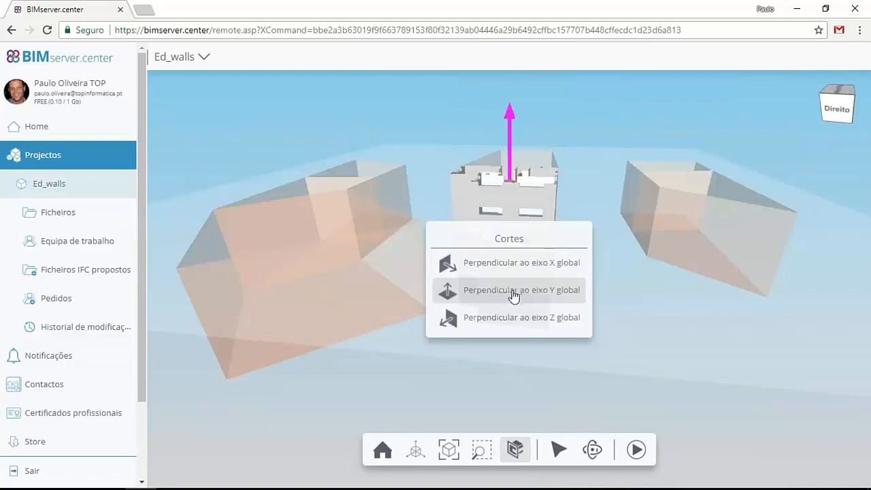
{"action": "left_click", "coordinate": [512, 290]}
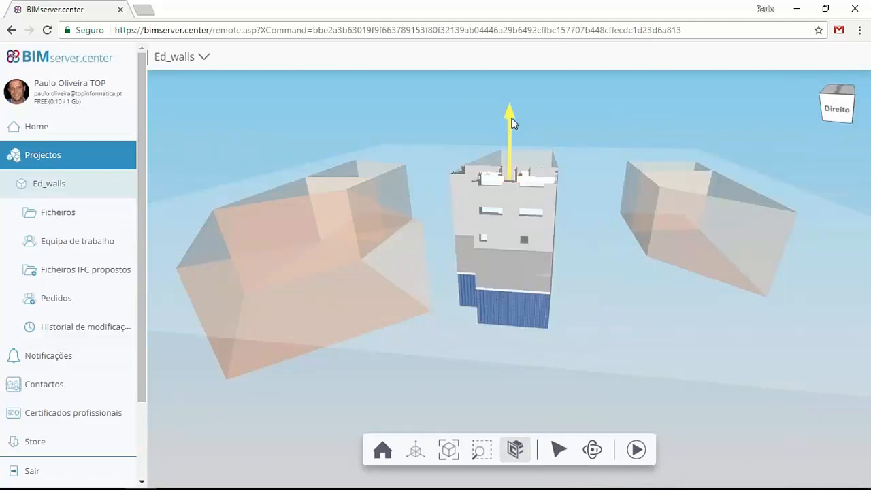
{"action": "left_click_drag", "start_coordinate": [509, 115], "coordinate": [513, 247]}
{"action": "left_click_drag", "start_coordinate": [583, 243], "coordinate": [570, 256]}
{"action": "scroll", "coordinate": [549, 157], "scroll_direction": "up", "scroll_amount": 3}
{"action": "left_click_drag", "start_coordinate": [471, 196], "coordinate": [461, 161]}
{"action": "left_click_drag", "start_coordinate": [509, 285], "coordinate": [492, 232]}
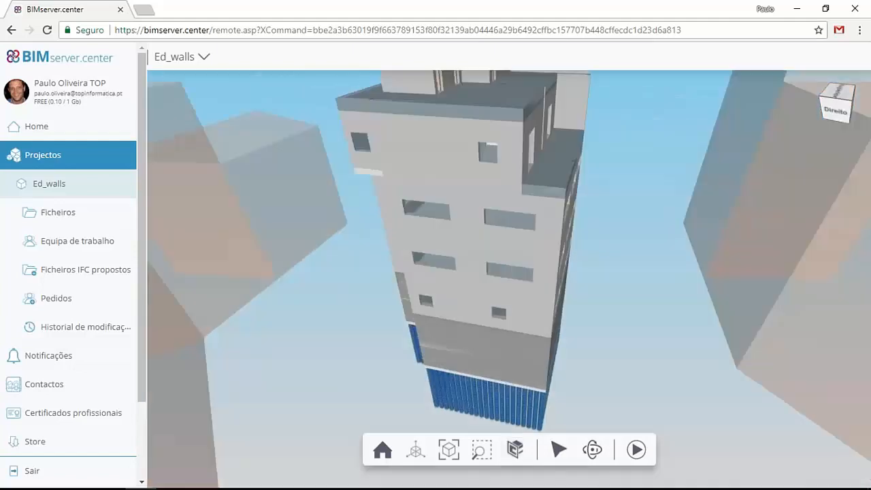
- Change the section to be perpendicular to the global Z axis, shift the cutting plane and inspect the basement levels and piles
{"action": "left_click", "coordinate": [517, 450]}
{"action": "left_click", "coordinate": [516, 450]}
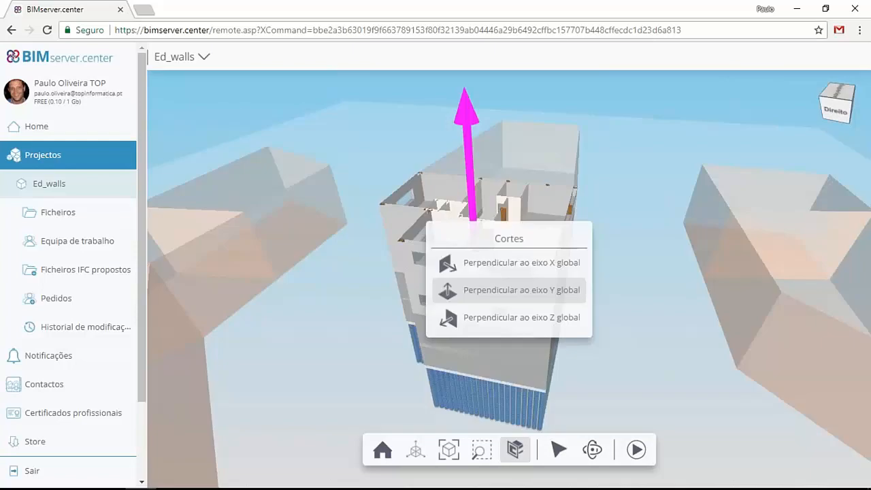
{"action": "left_click", "coordinate": [521, 325]}
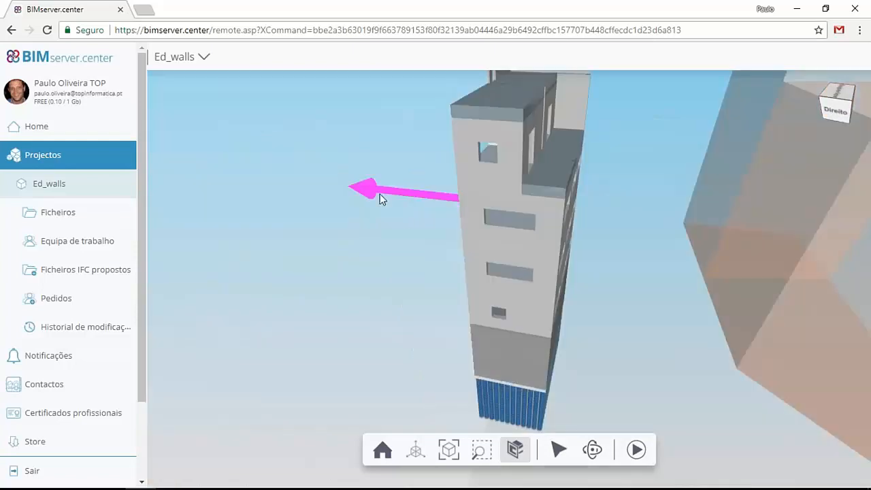
{"action": "left_click_drag", "start_coordinate": [379, 193], "coordinate": [408, 202]}
{"action": "left_click_drag", "start_coordinate": [422, 263], "coordinate": [537, 252]}
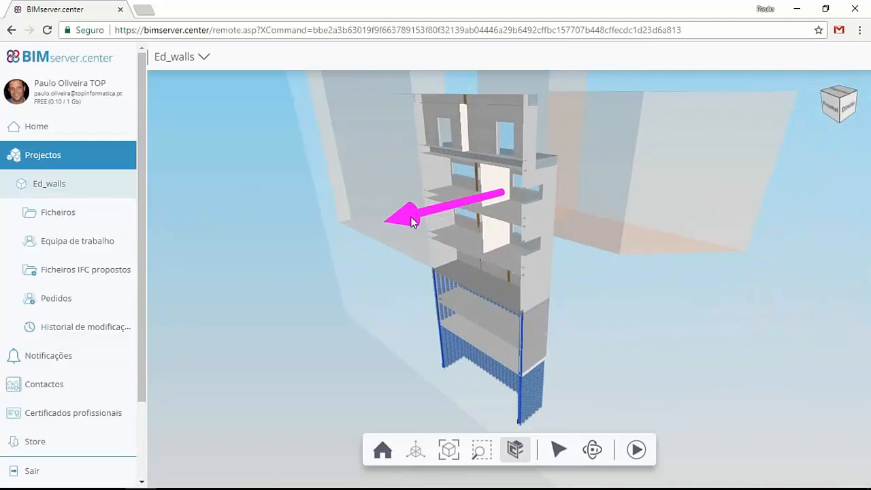
{"action": "left_click_drag", "start_coordinate": [400, 219], "coordinate": [362, 224]}
{"action": "left_click_drag", "start_coordinate": [349, 297], "coordinate": [473, 275]}
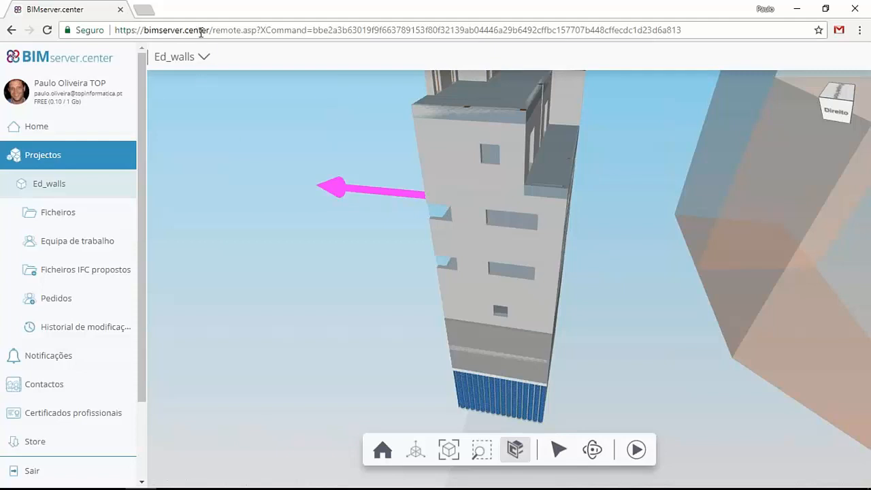
- Switch to the CYPE 2018 program menu, look through the licence's module codes and the BIMserver.center saving option, and close the list
{"action": "left_click", "coordinate": [723, 476]}
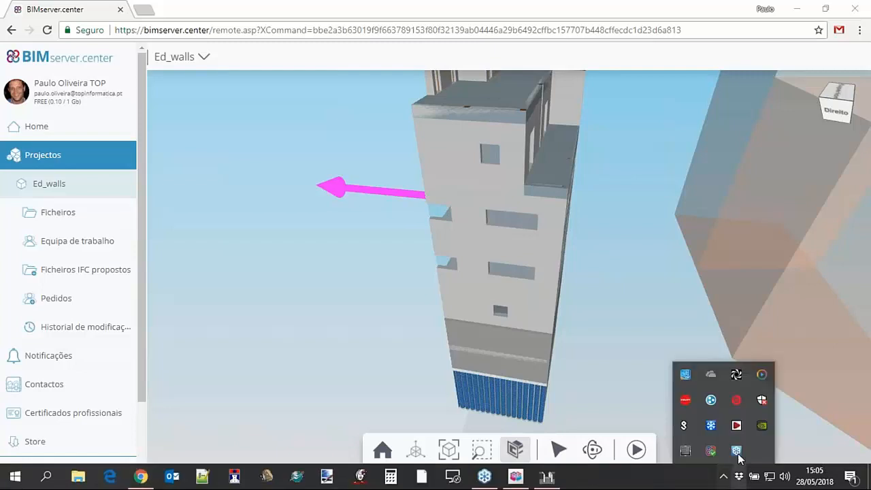
{"action": "left_click", "coordinate": [738, 426]}
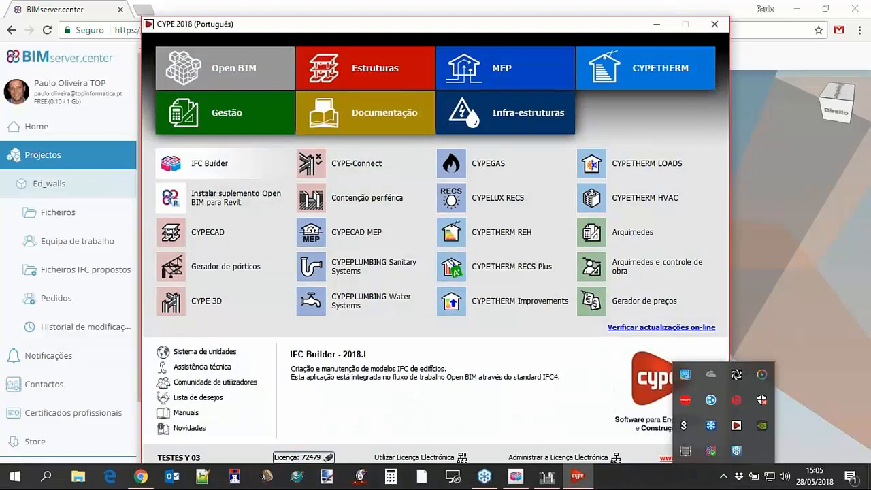
{"action": "left_click", "coordinate": [302, 458]}
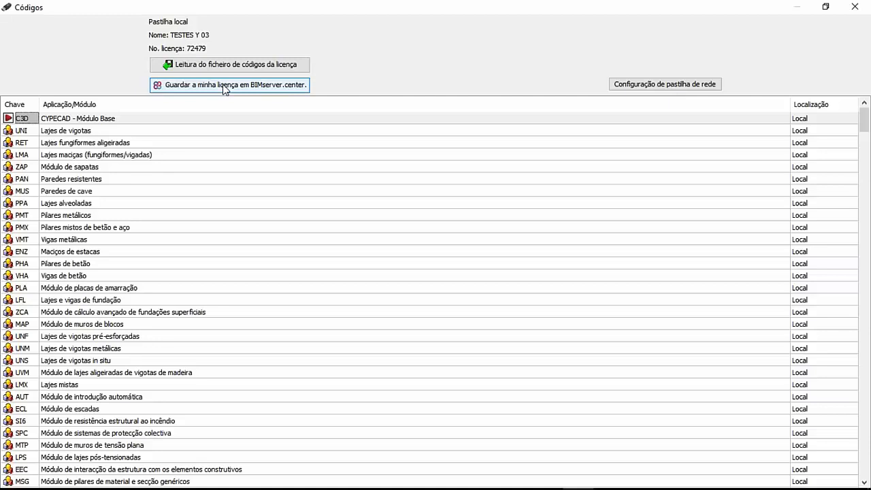
{"action": "scroll", "coordinate": [65, 305], "scroll_direction": "down", "scroll_amount": 1}
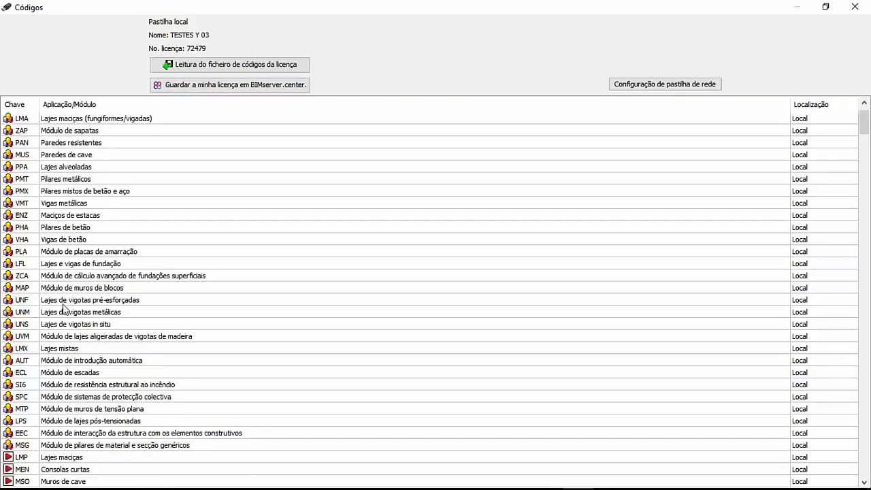
{"action": "scroll", "coordinate": [72, 342], "scroll_direction": "down", "scroll_amount": 1}
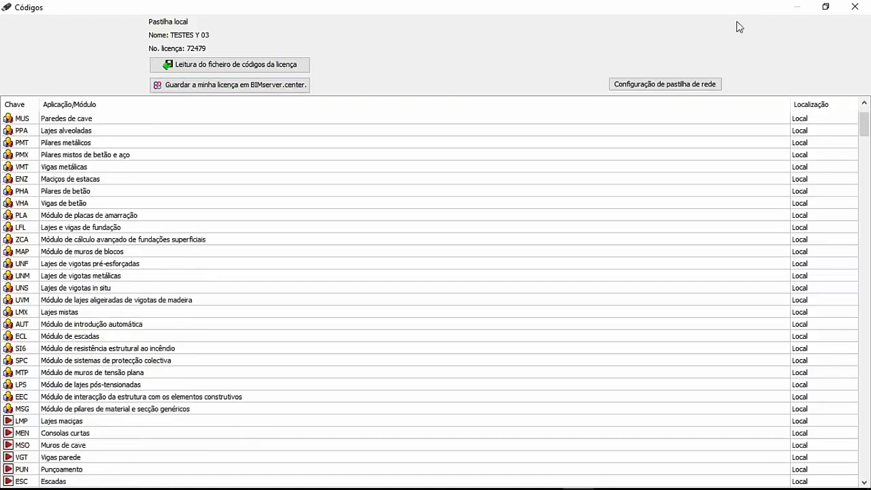
{"action": "left_click", "coordinate": [855, 6]}
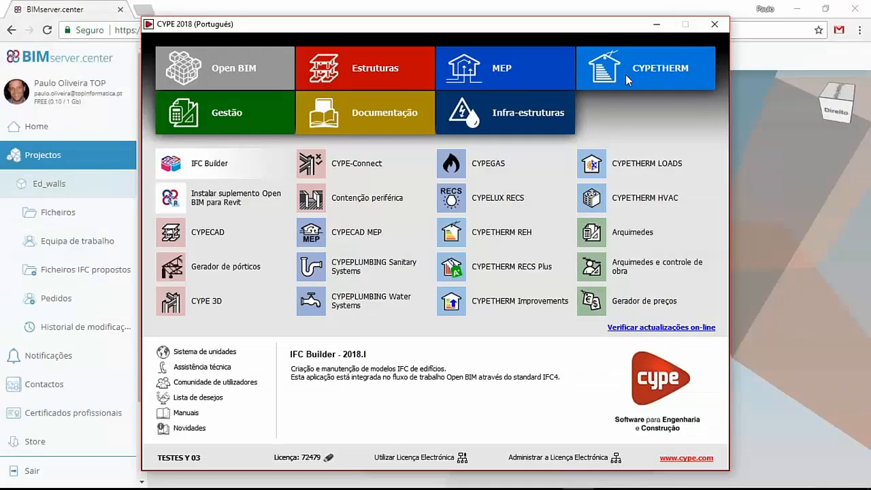